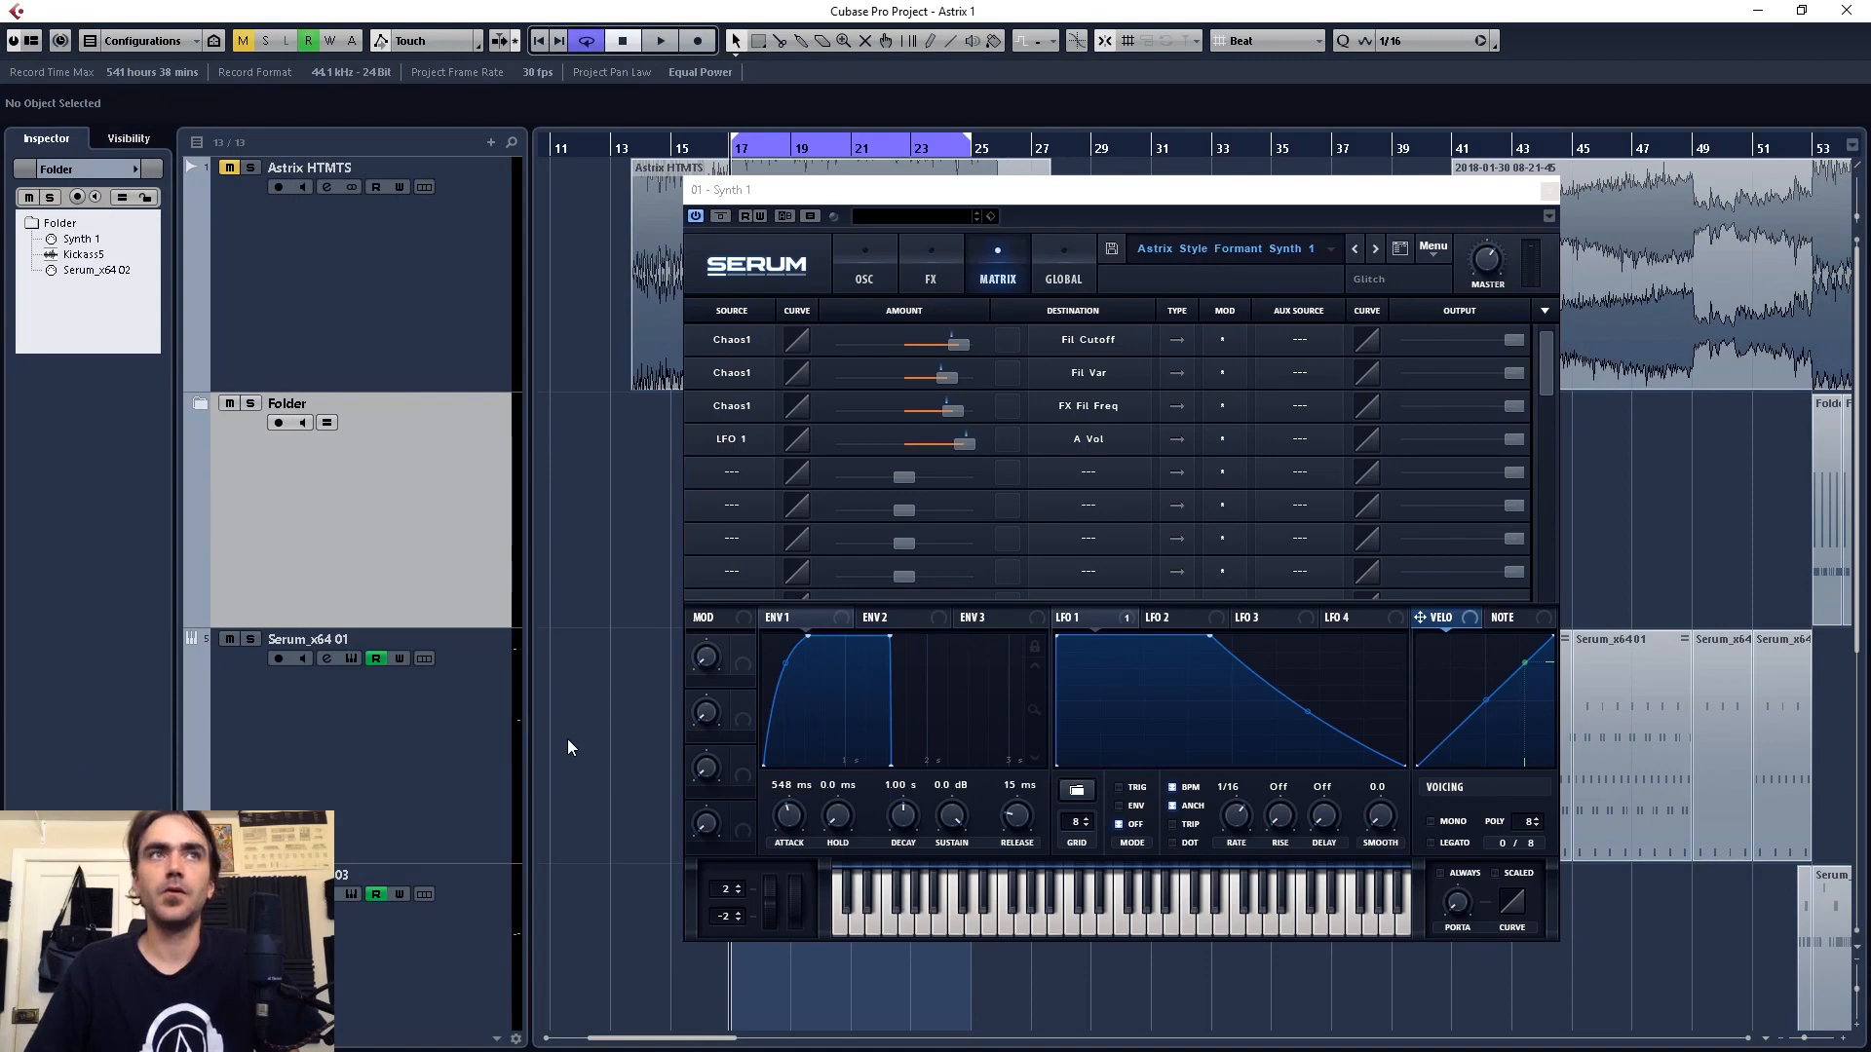
- Review the Chaos 1 settings on Serum's Global page and return to the modulation matrix
click(1055, 254)
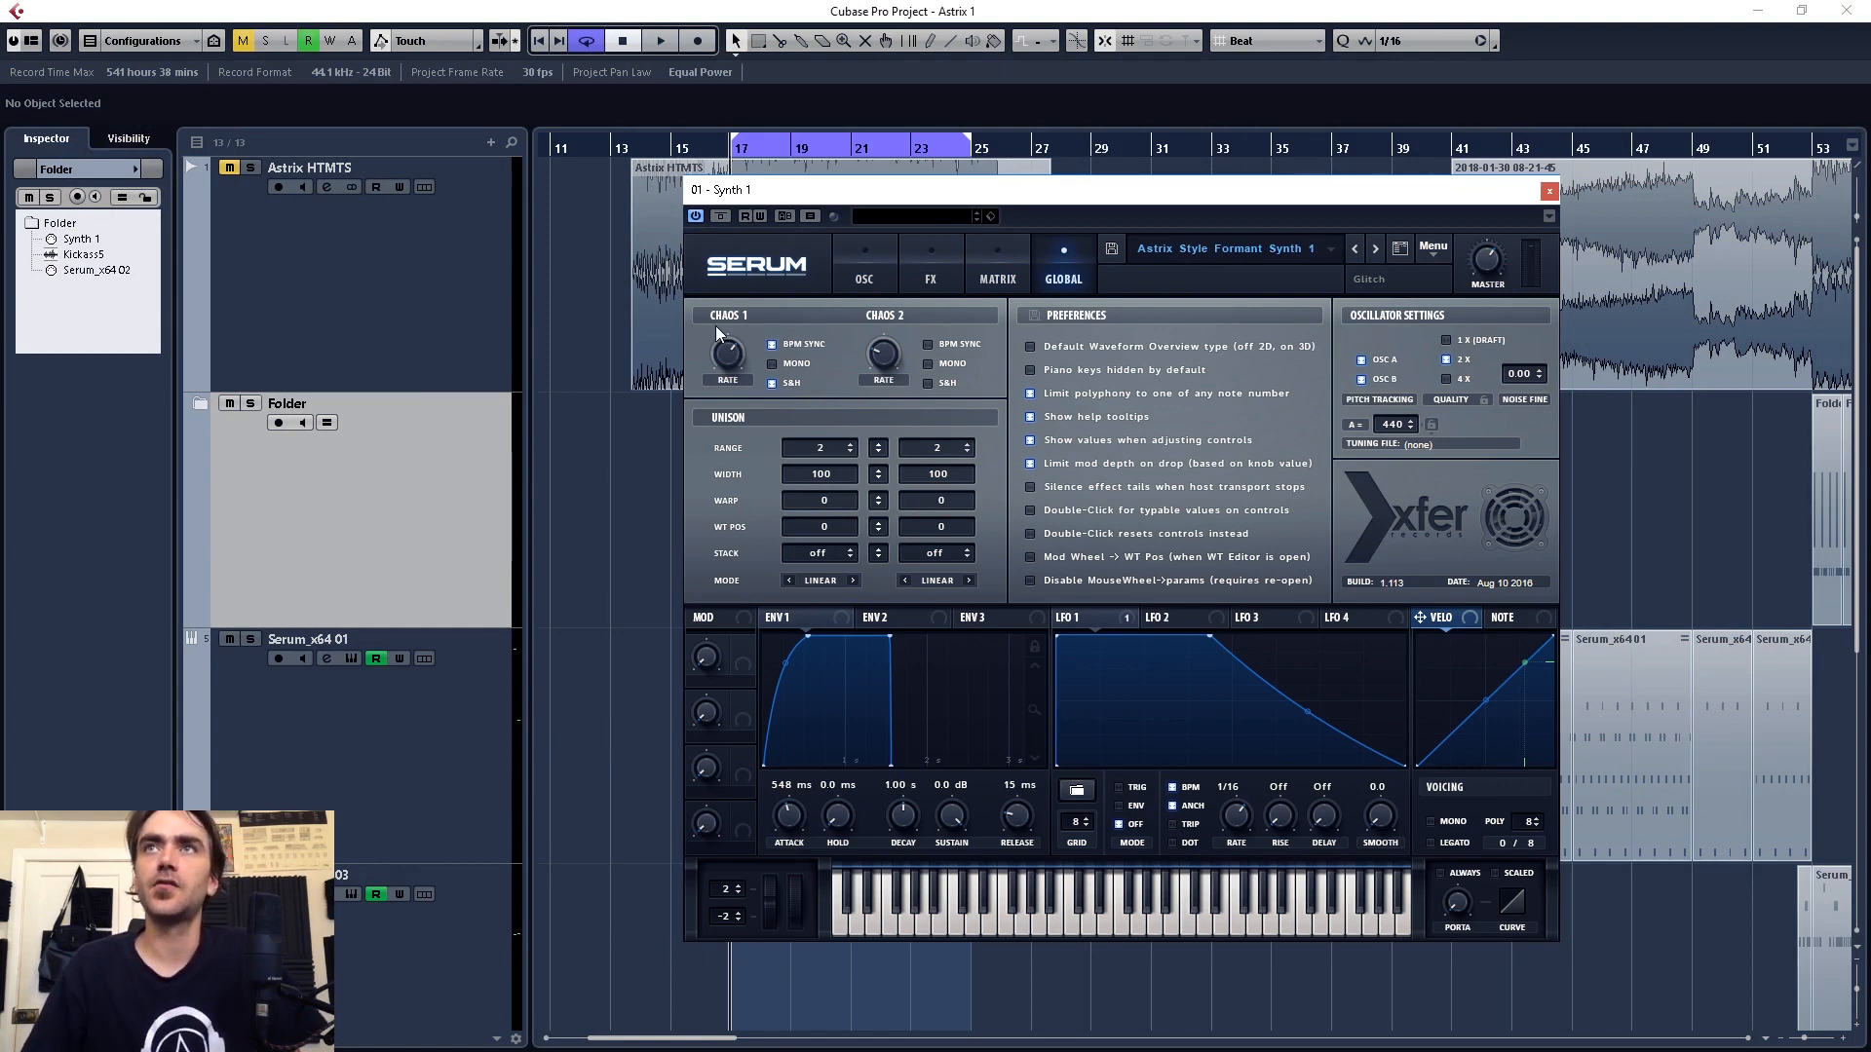
click(933, 263)
click(990, 255)
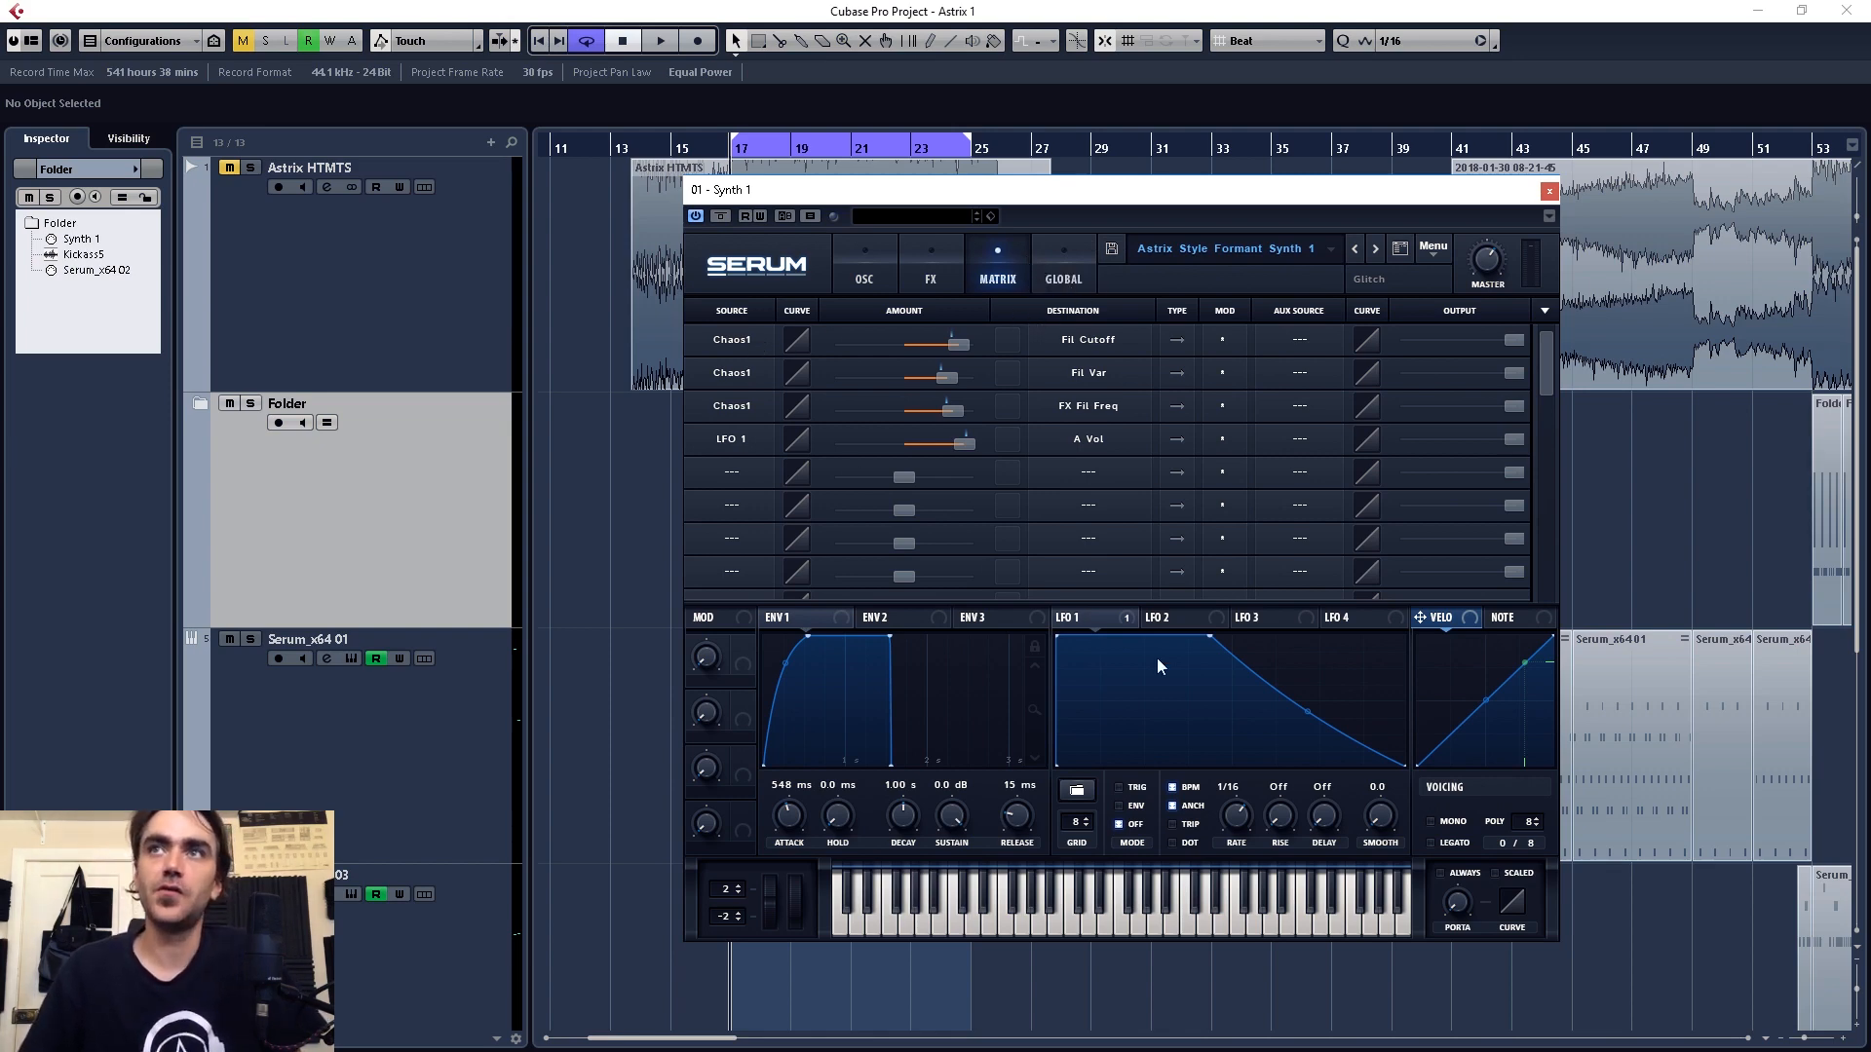
- Change the modulation source of the Fil Cutoff, Fil Var and FX Fil Freq rows from Chaos1 to LFO 2
click(1185, 616)
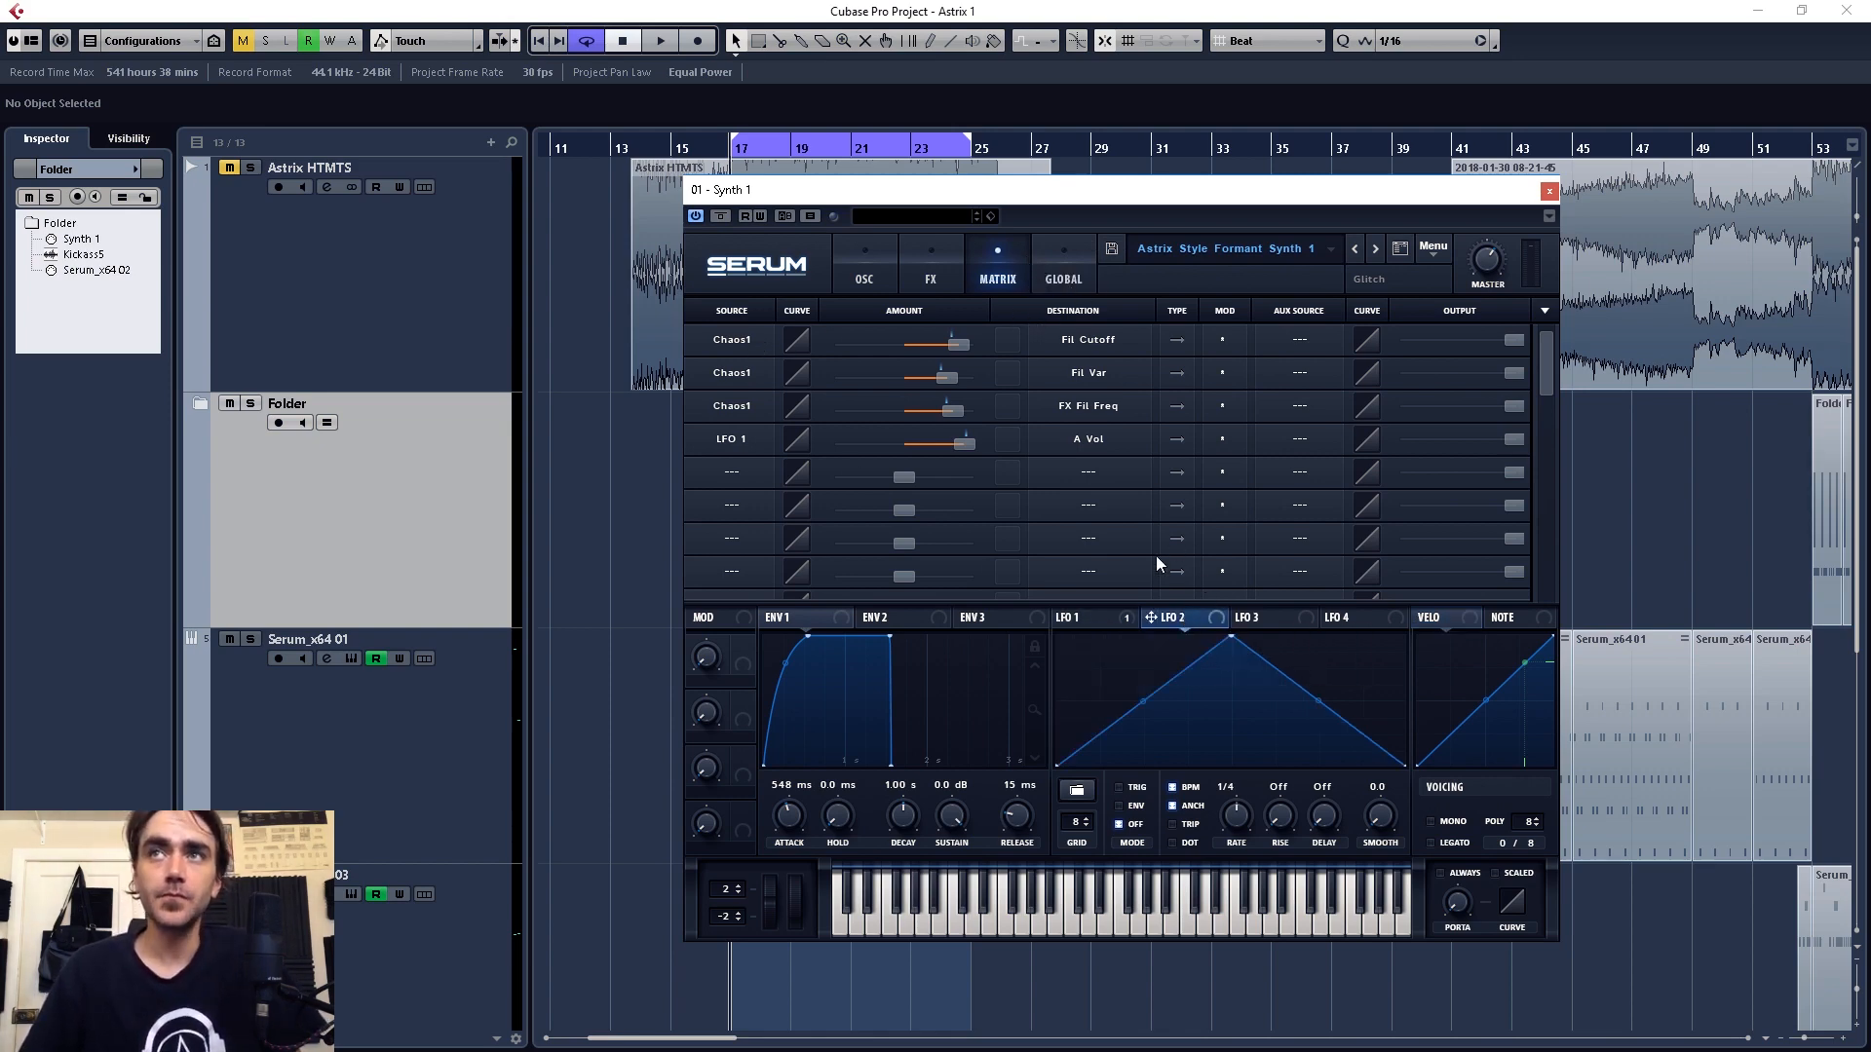
click(741, 338)
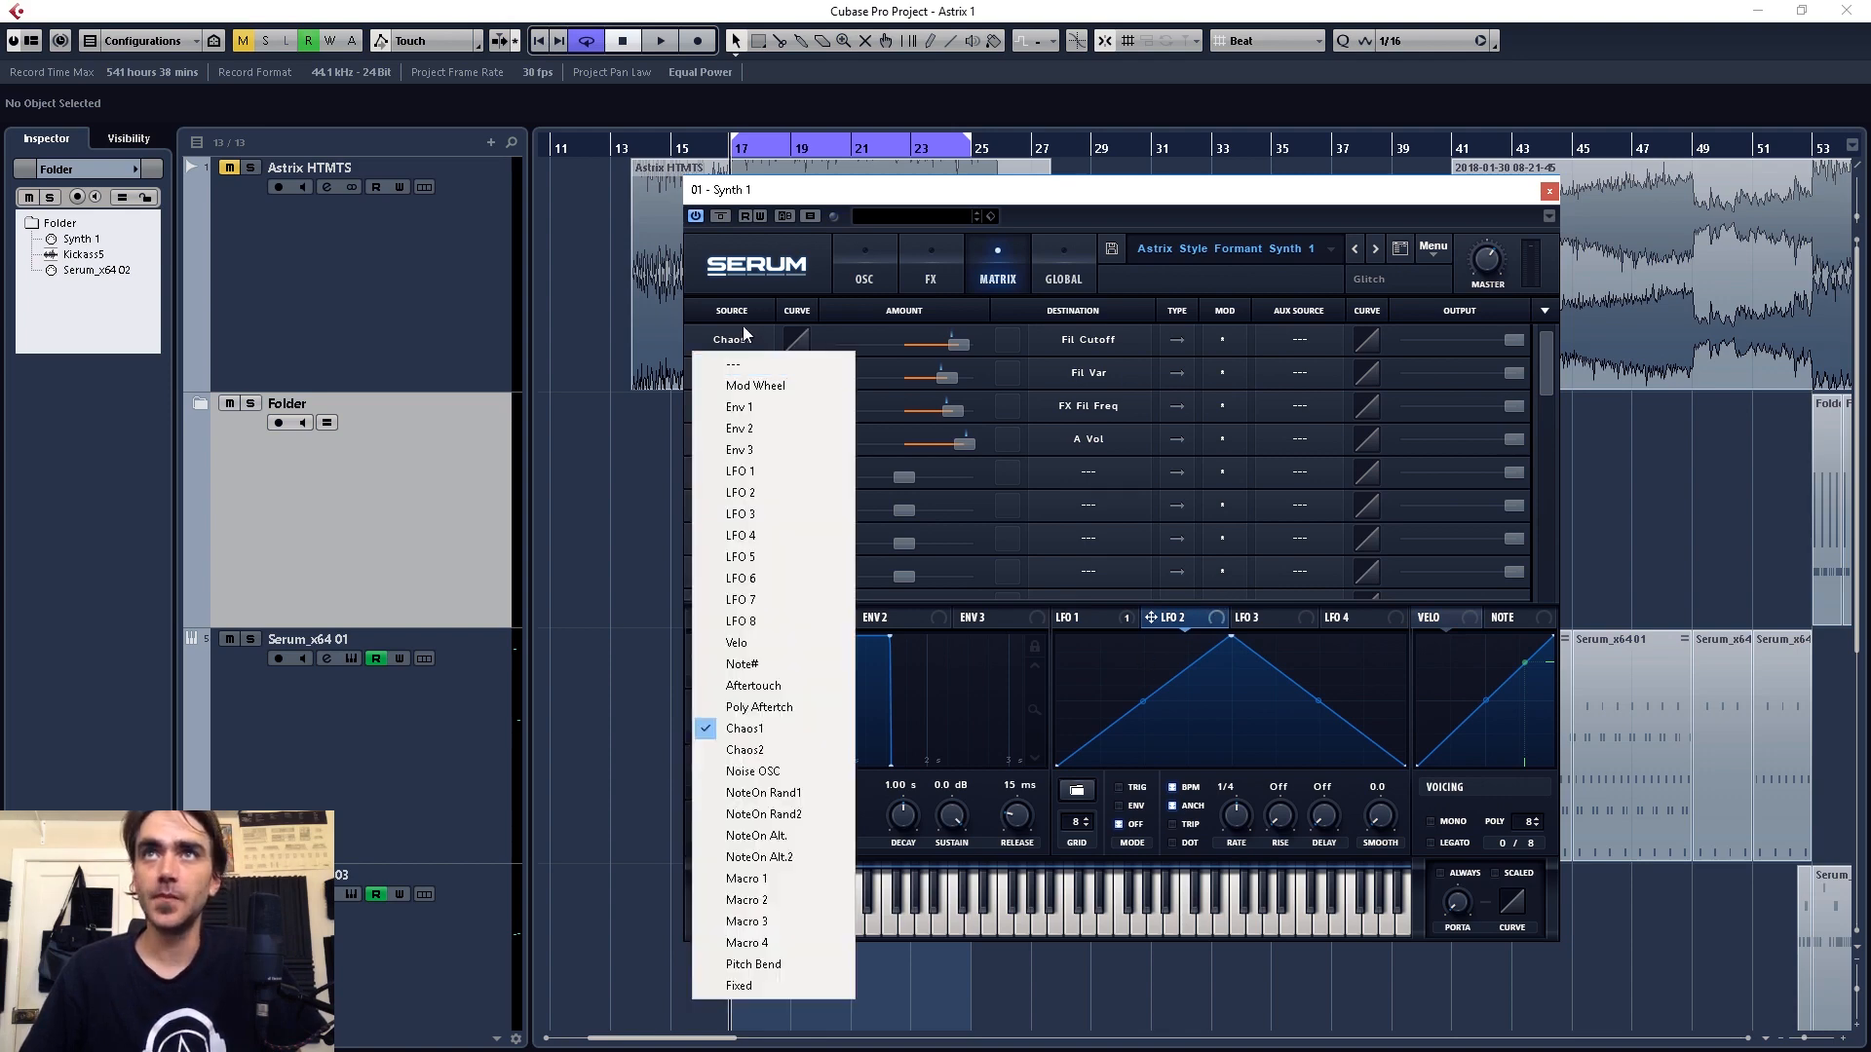
click(930, 531)
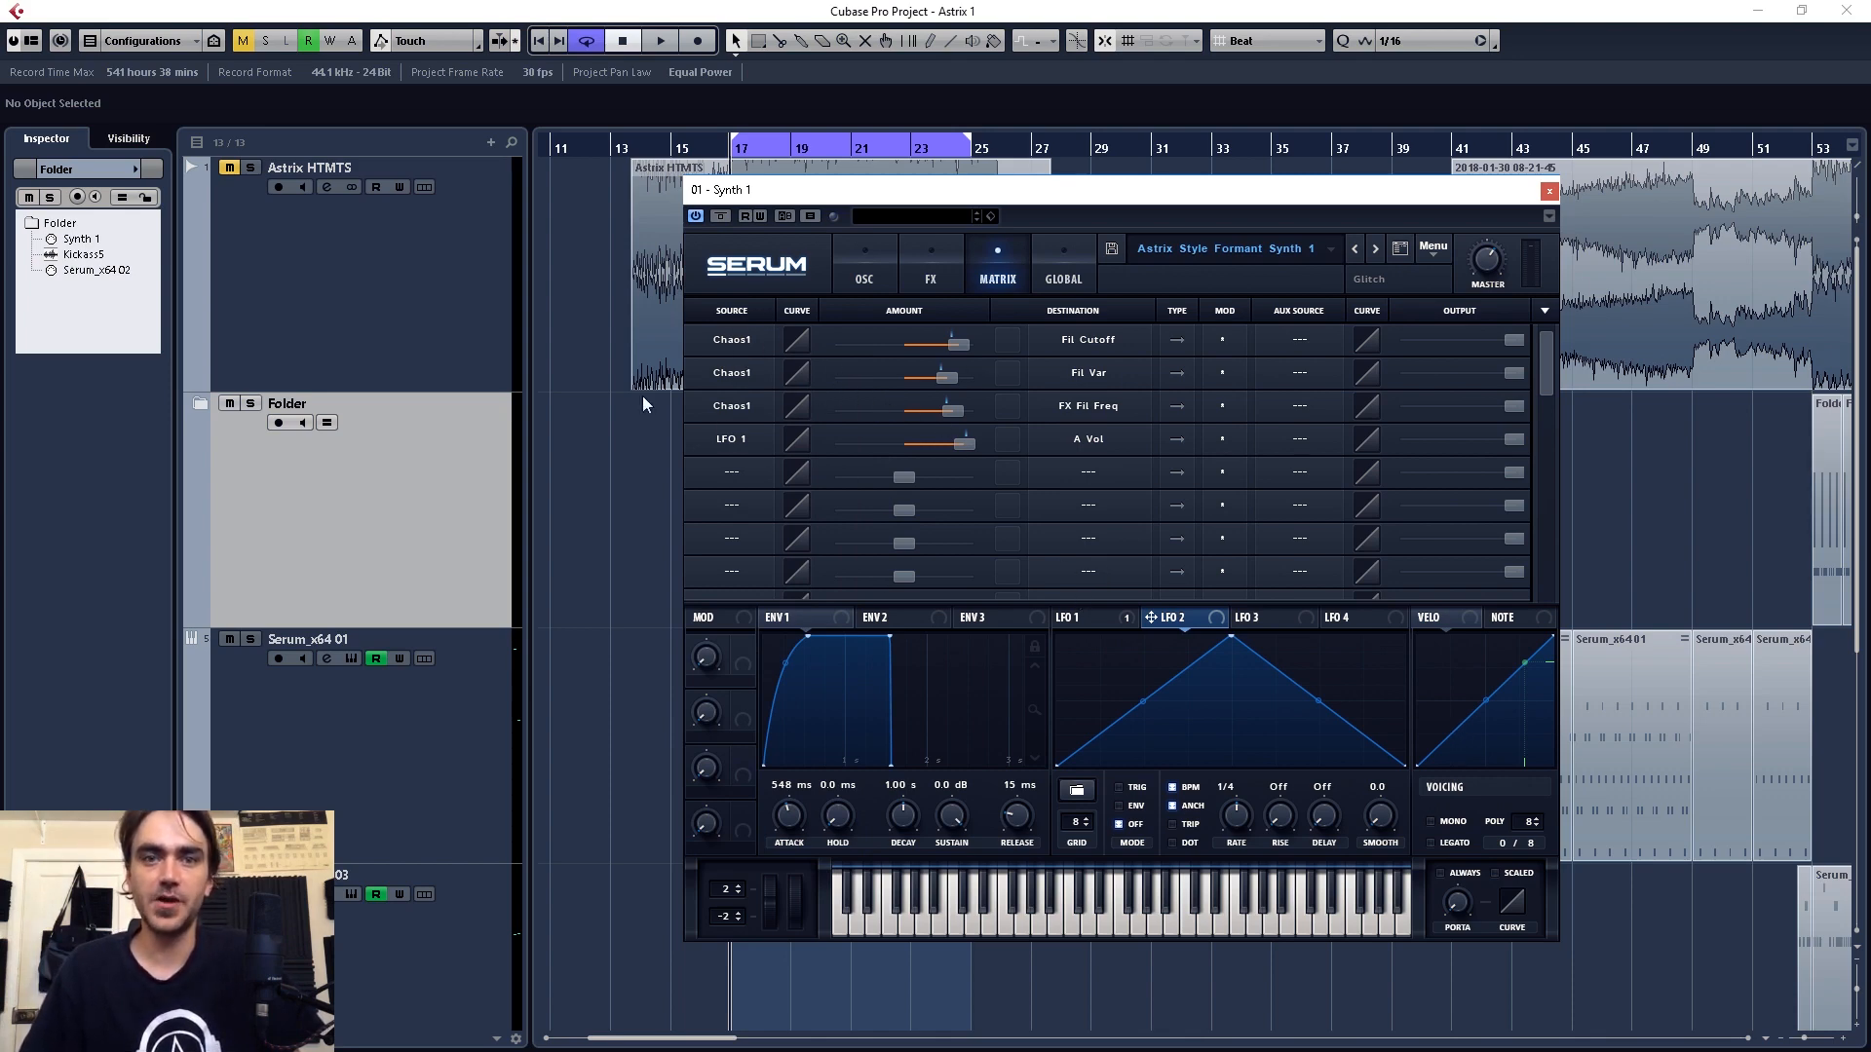
click(727, 338)
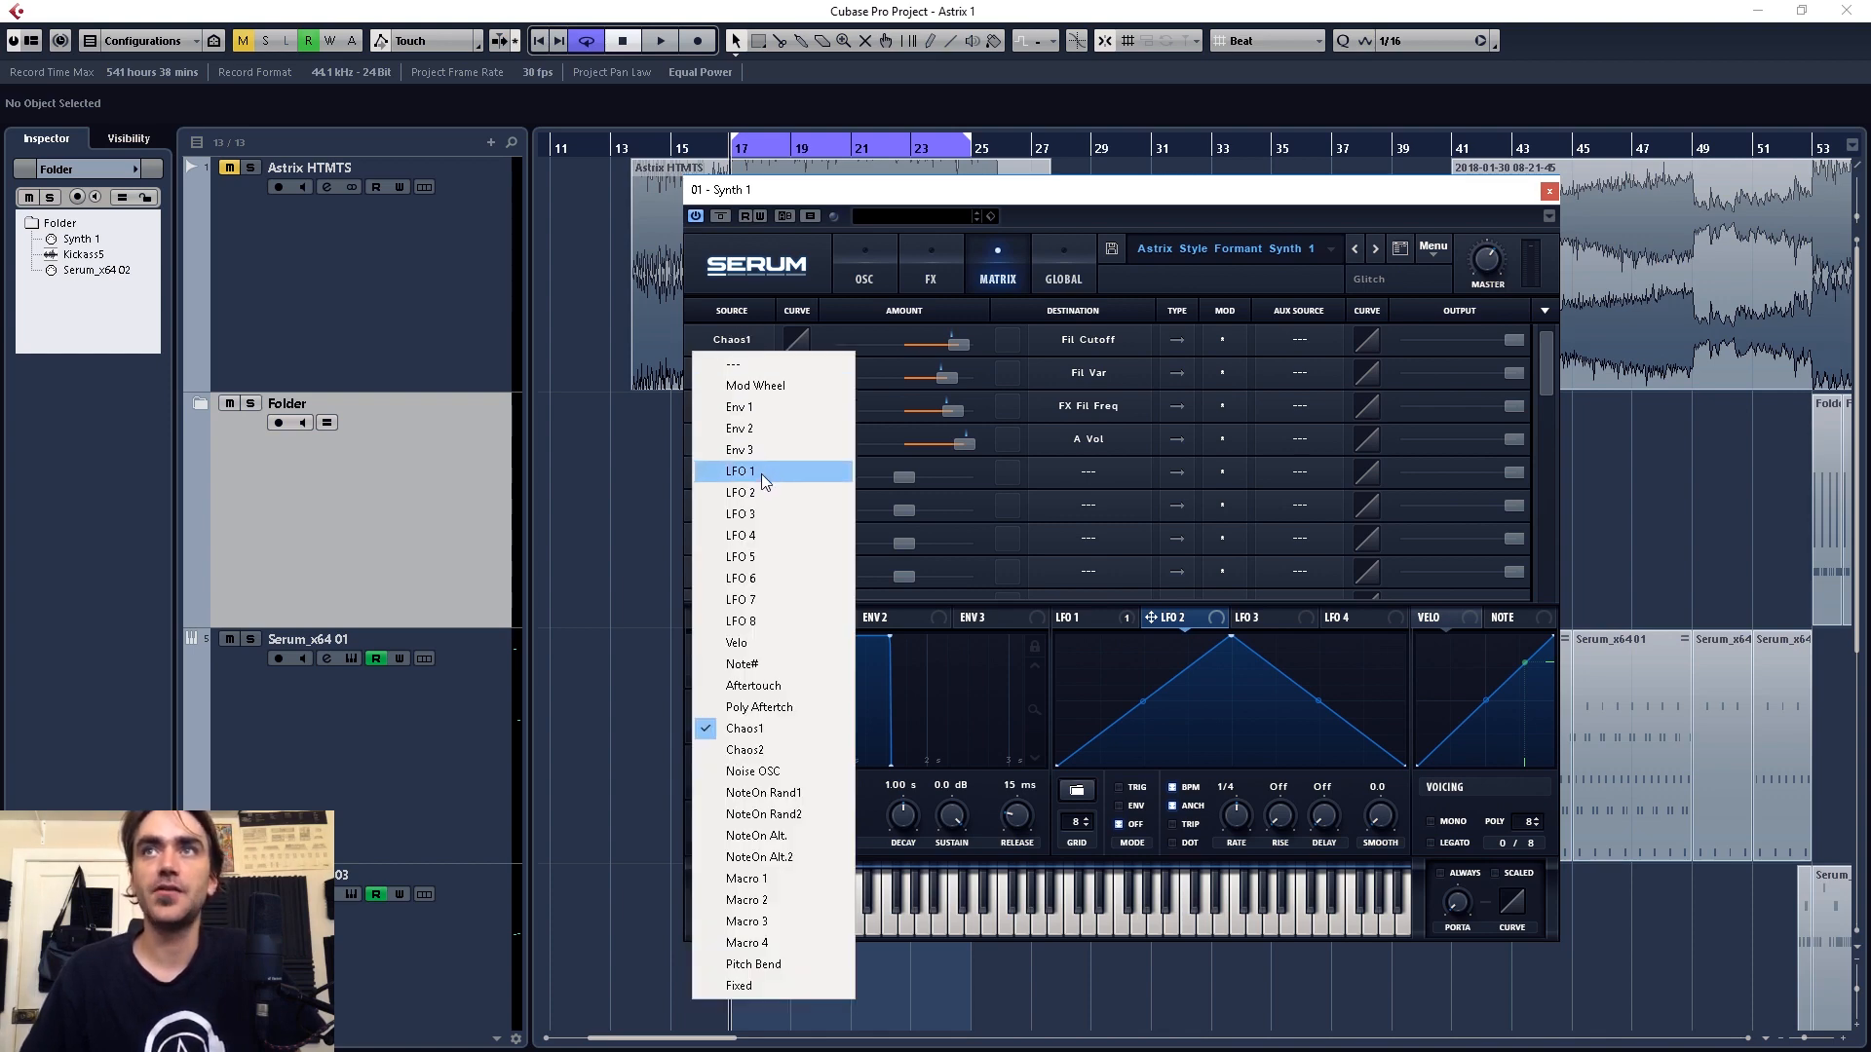
click(764, 492)
click(734, 375)
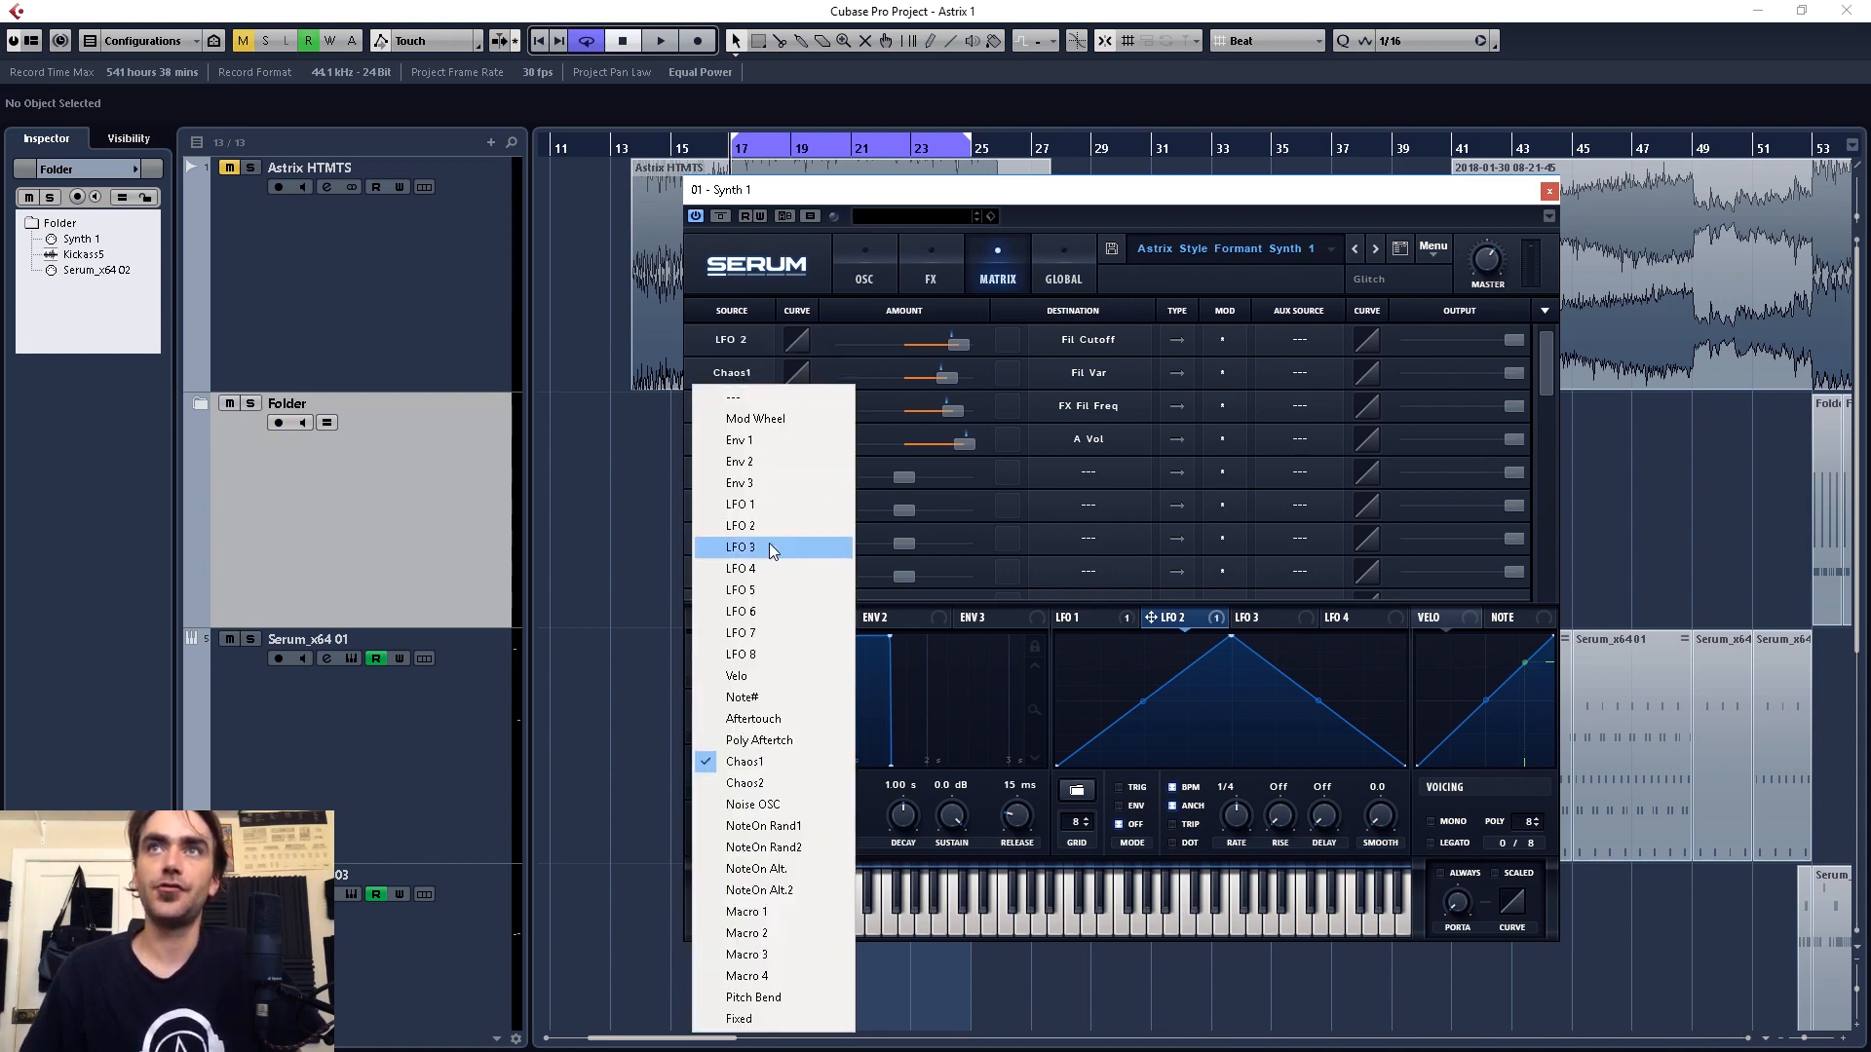
click(764, 526)
click(745, 408)
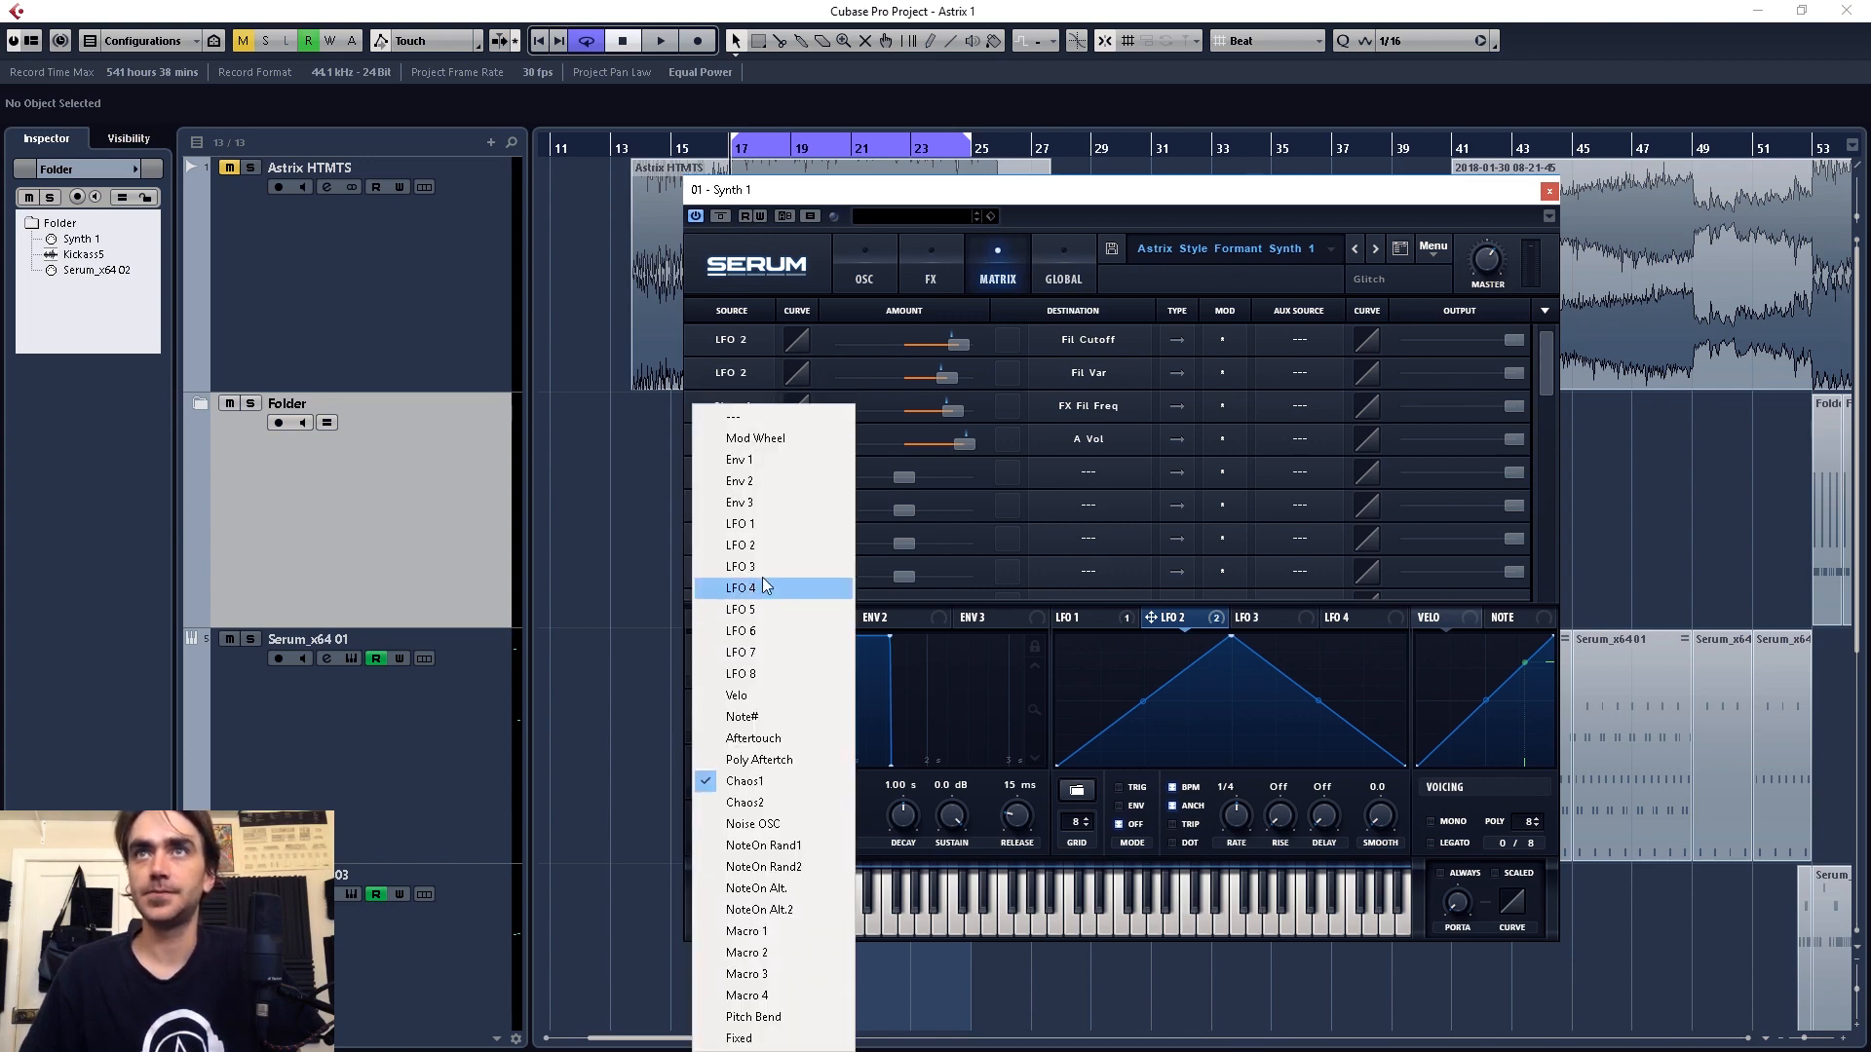
click(764, 546)
- Redraw LFO 2 as a square wave, full height in the first half and zero in the second, and audition the loop
drag(1055, 745, 1072, 635)
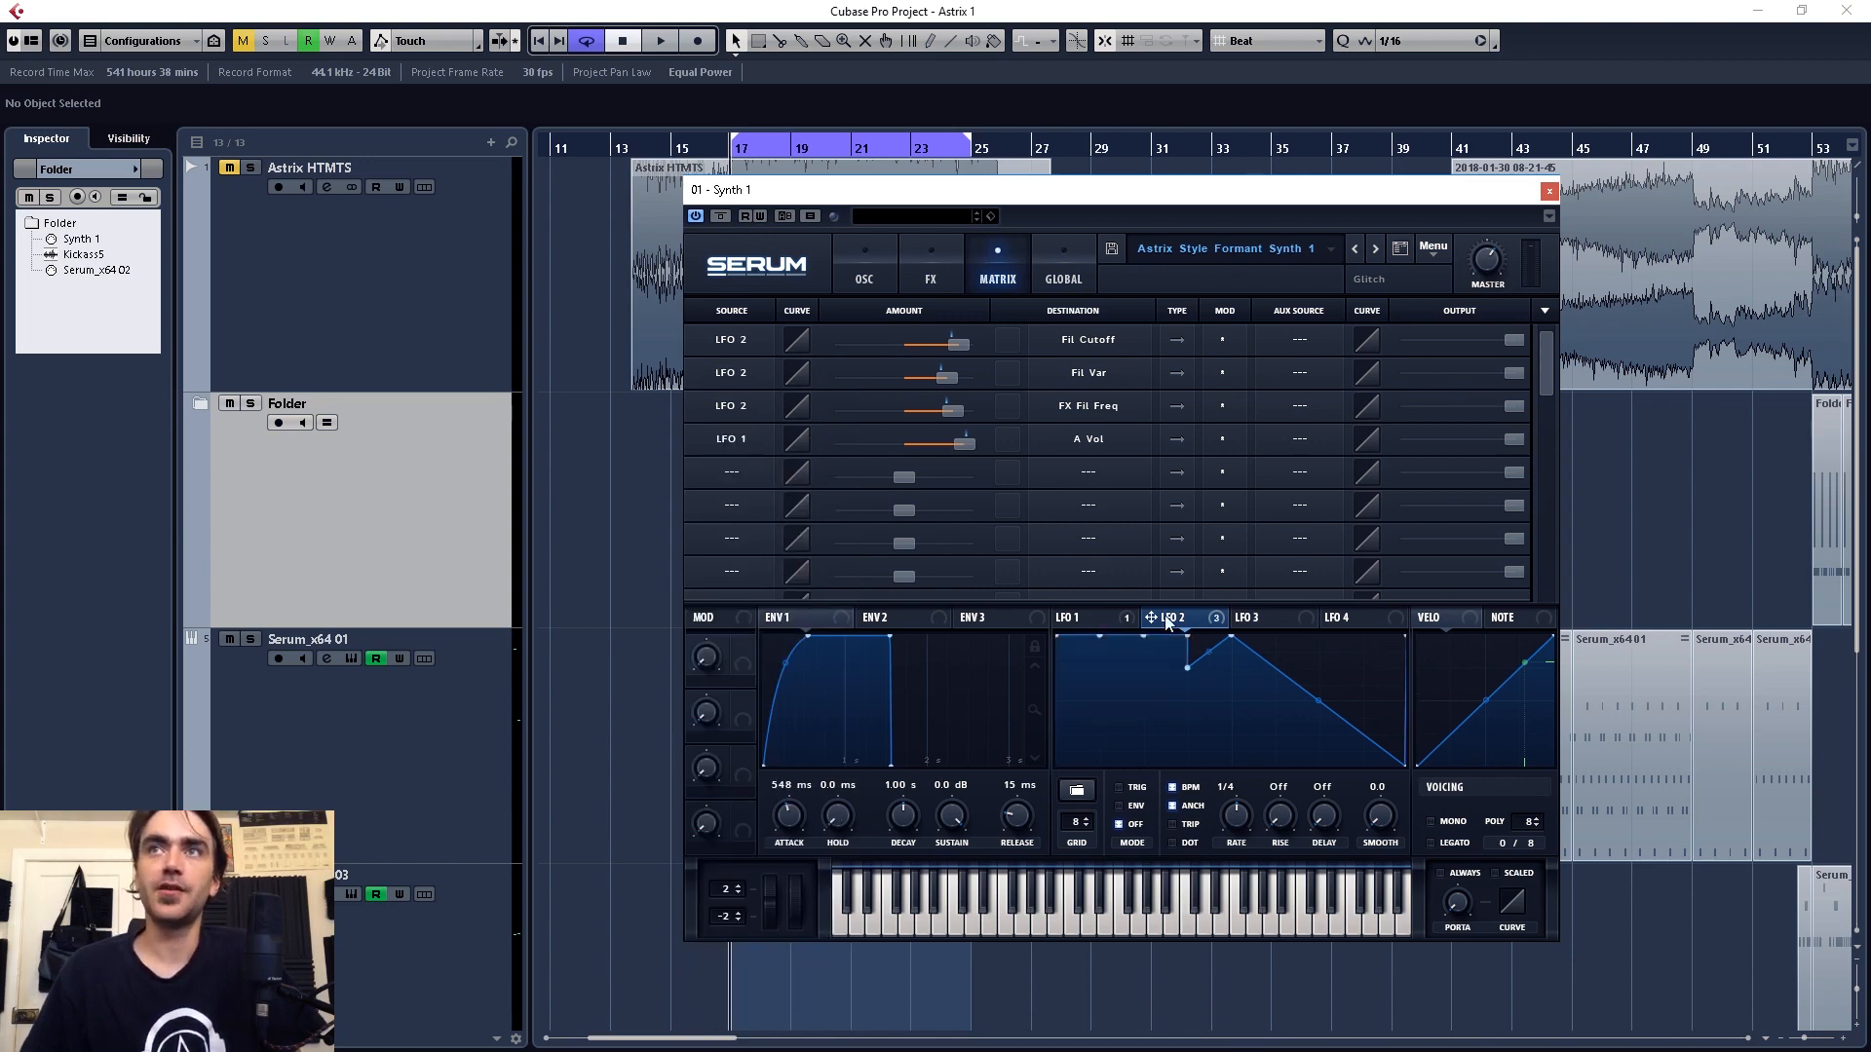
mouse_move(1257, 678)
mouse_down()
mouse_move(1244, 791)
mouse_move(1395, 803)
mouse_up()
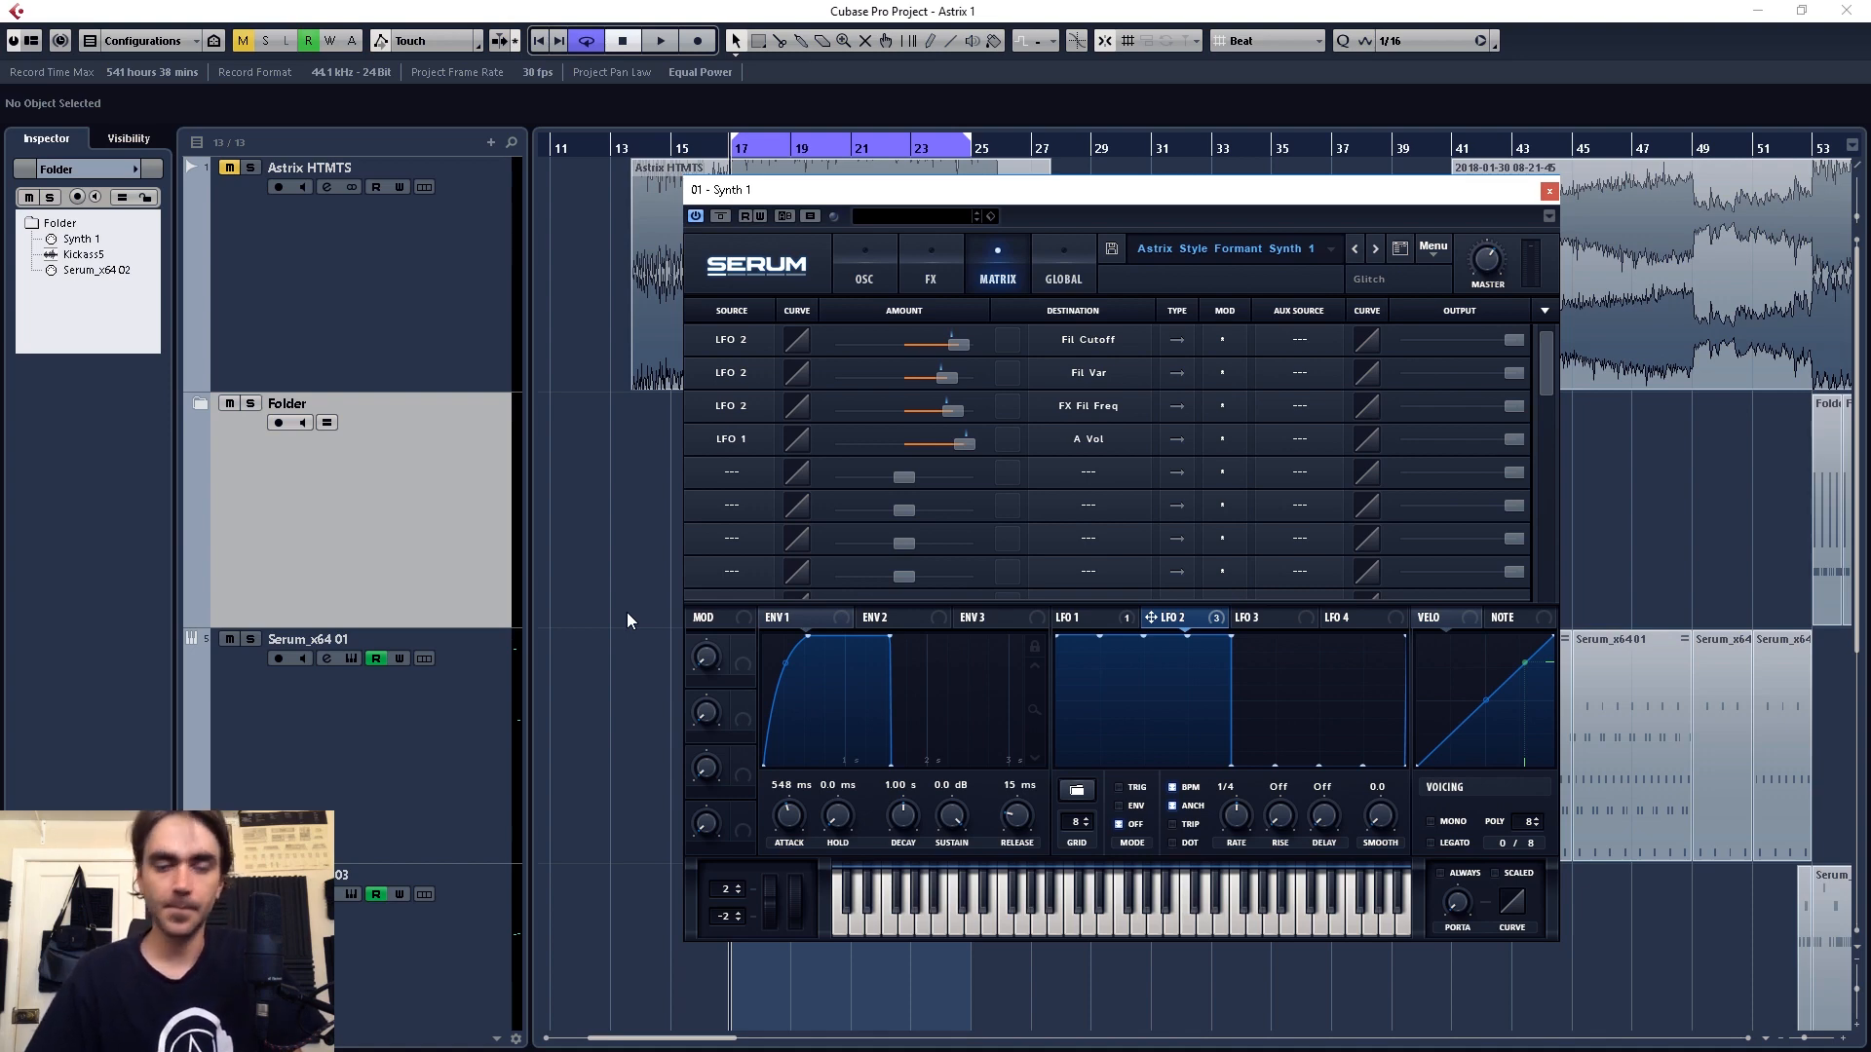
key(space)
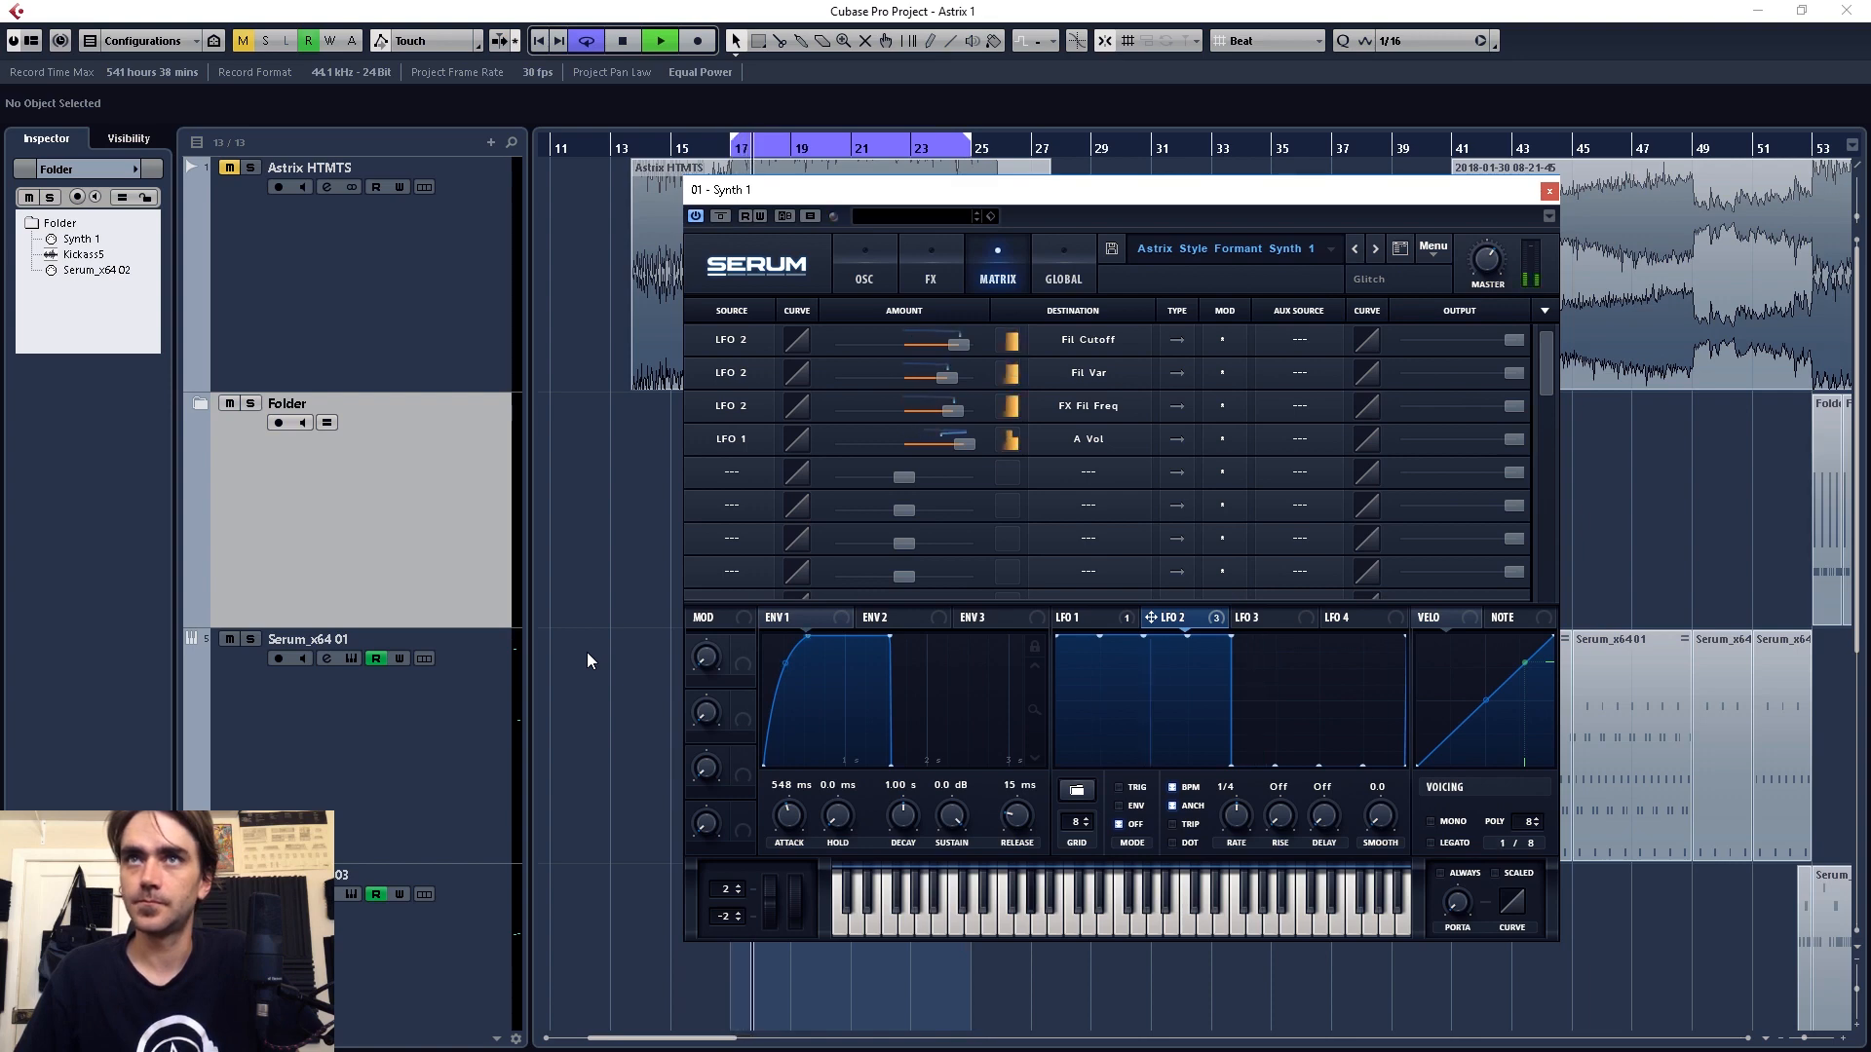
key(space)
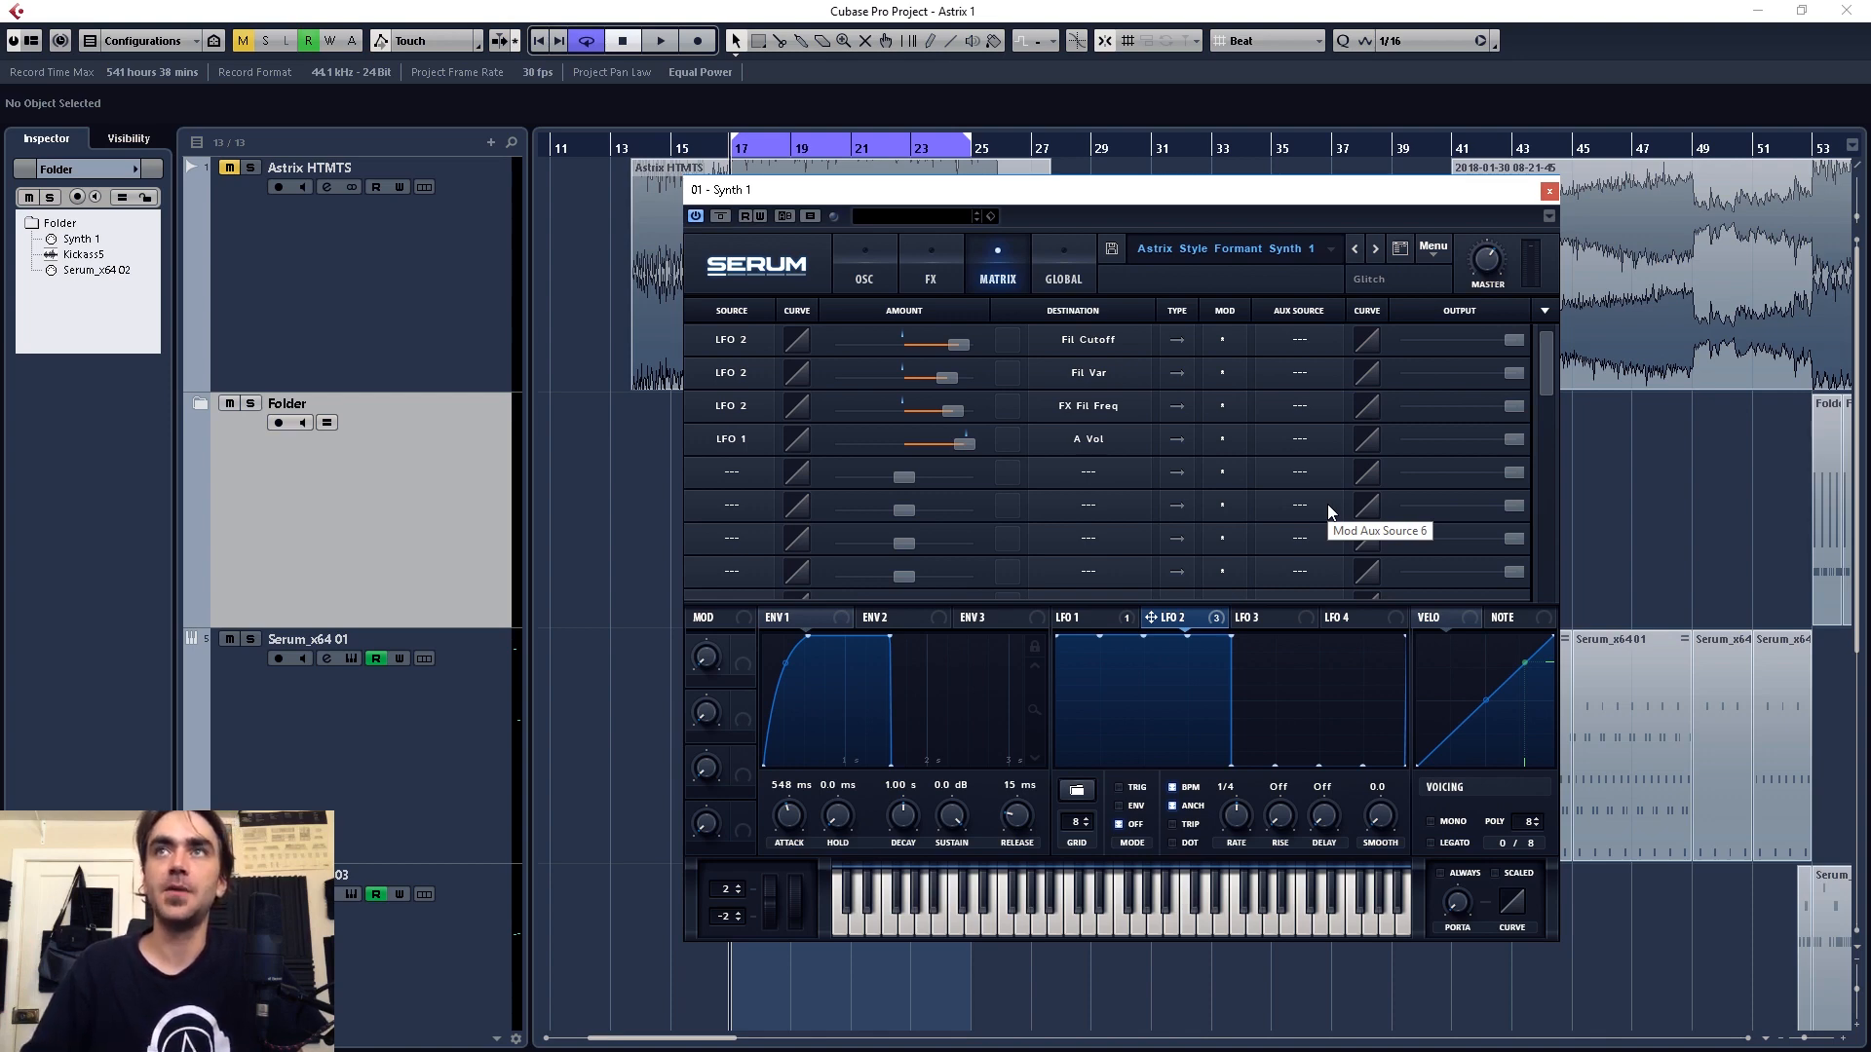
- Display LFO 3 and assign it as the aux source of the Fil Cutoff, Fil Var and FX Fil Freq rows
click(1251, 619)
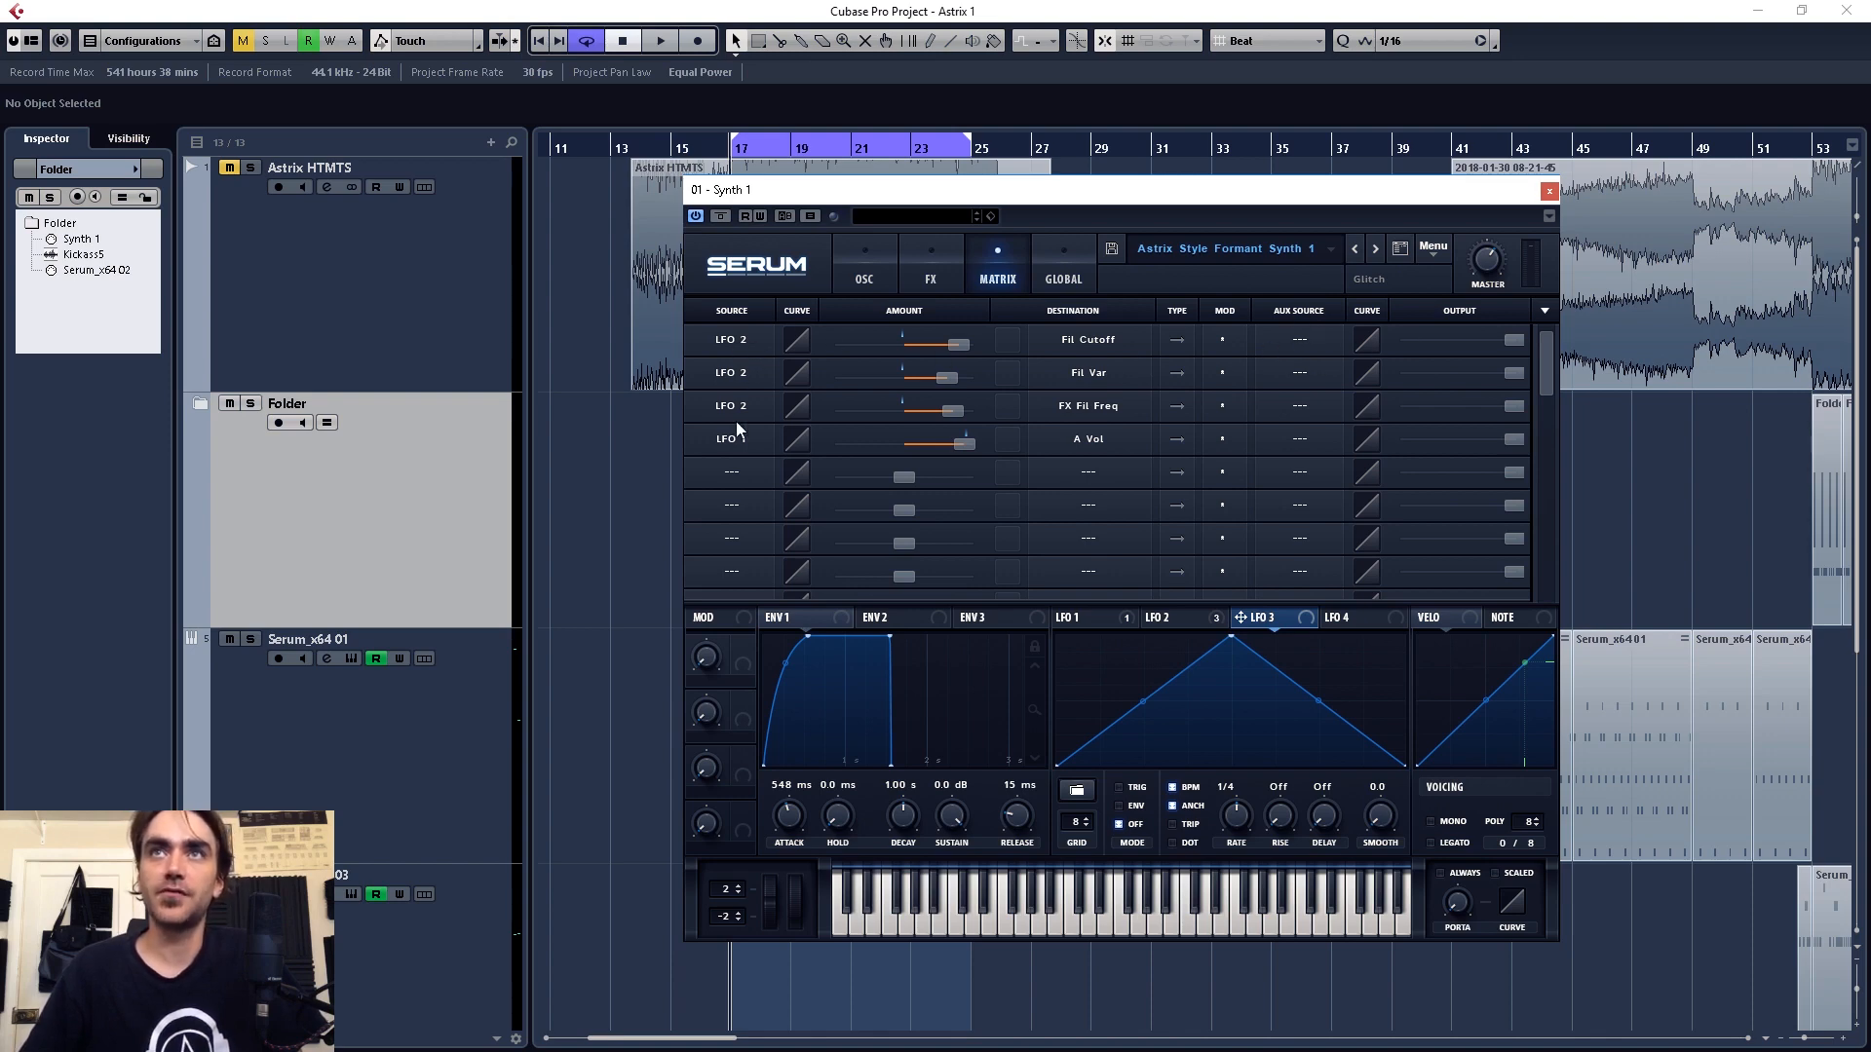
click(1308, 341)
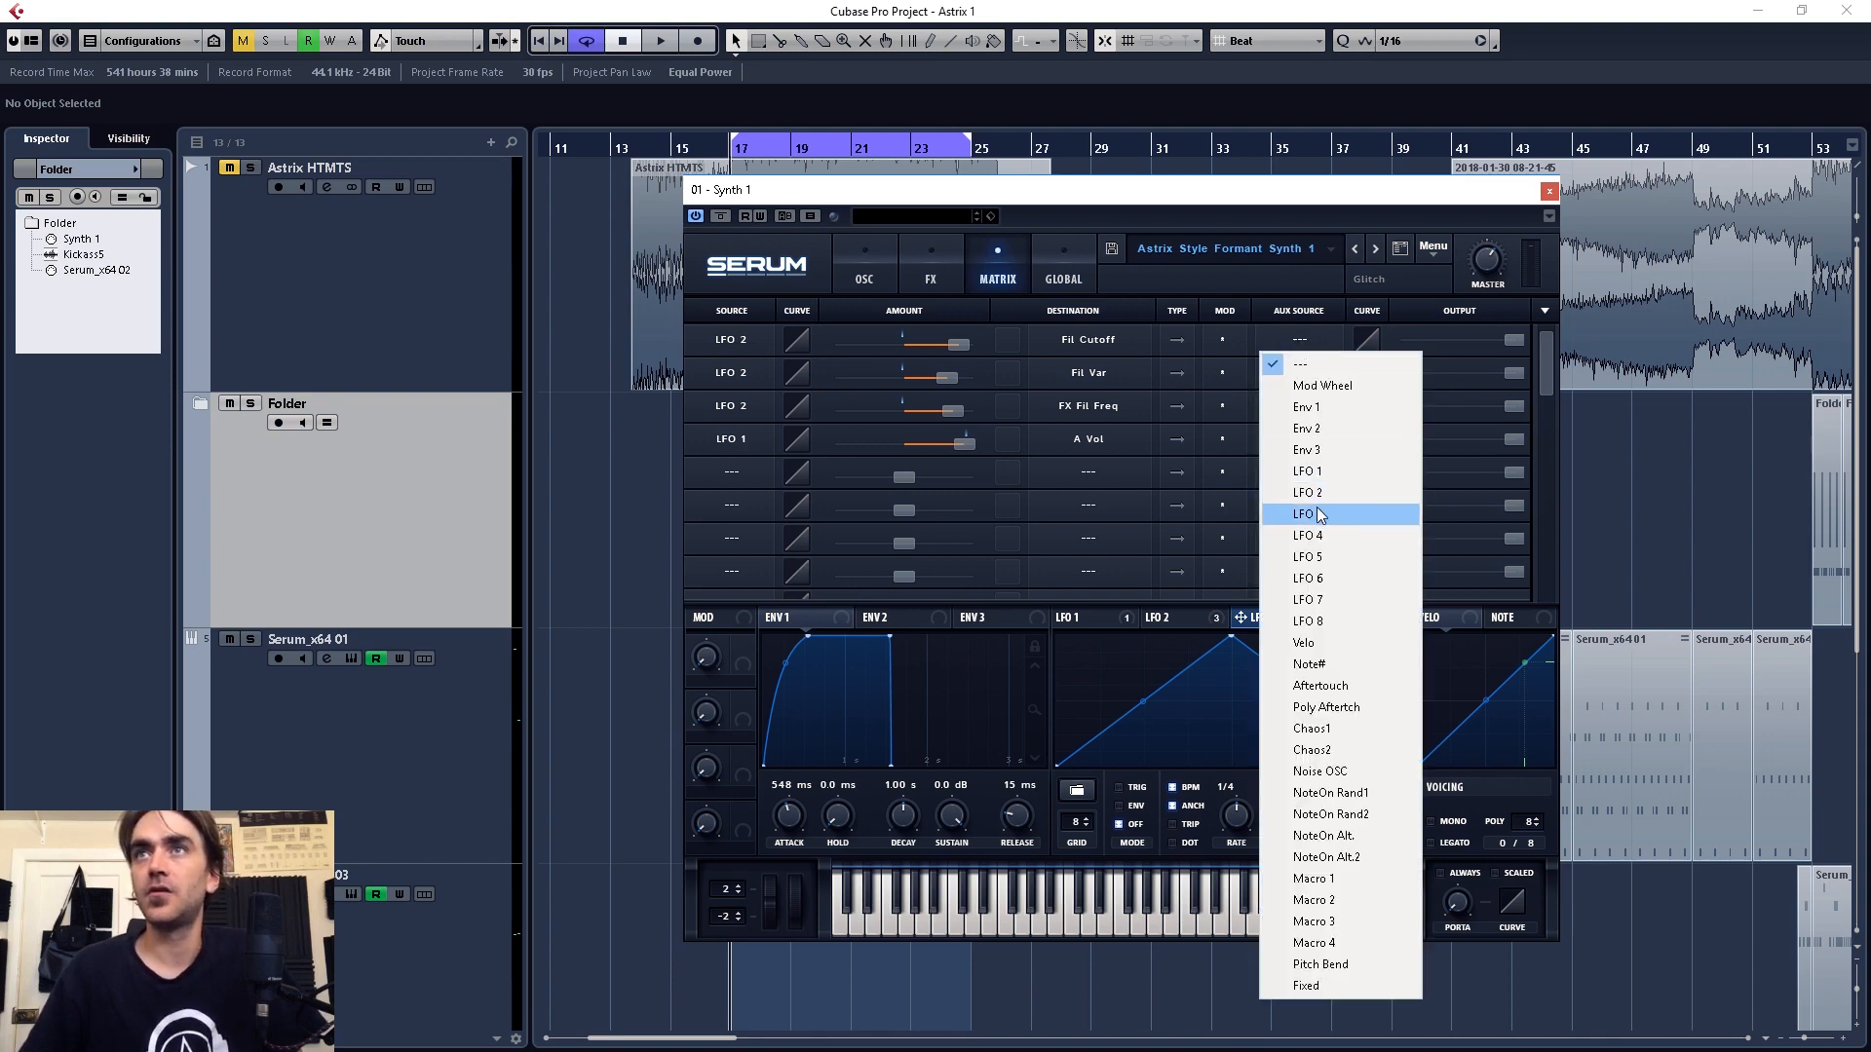
click(1319, 514)
click(1299, 380)
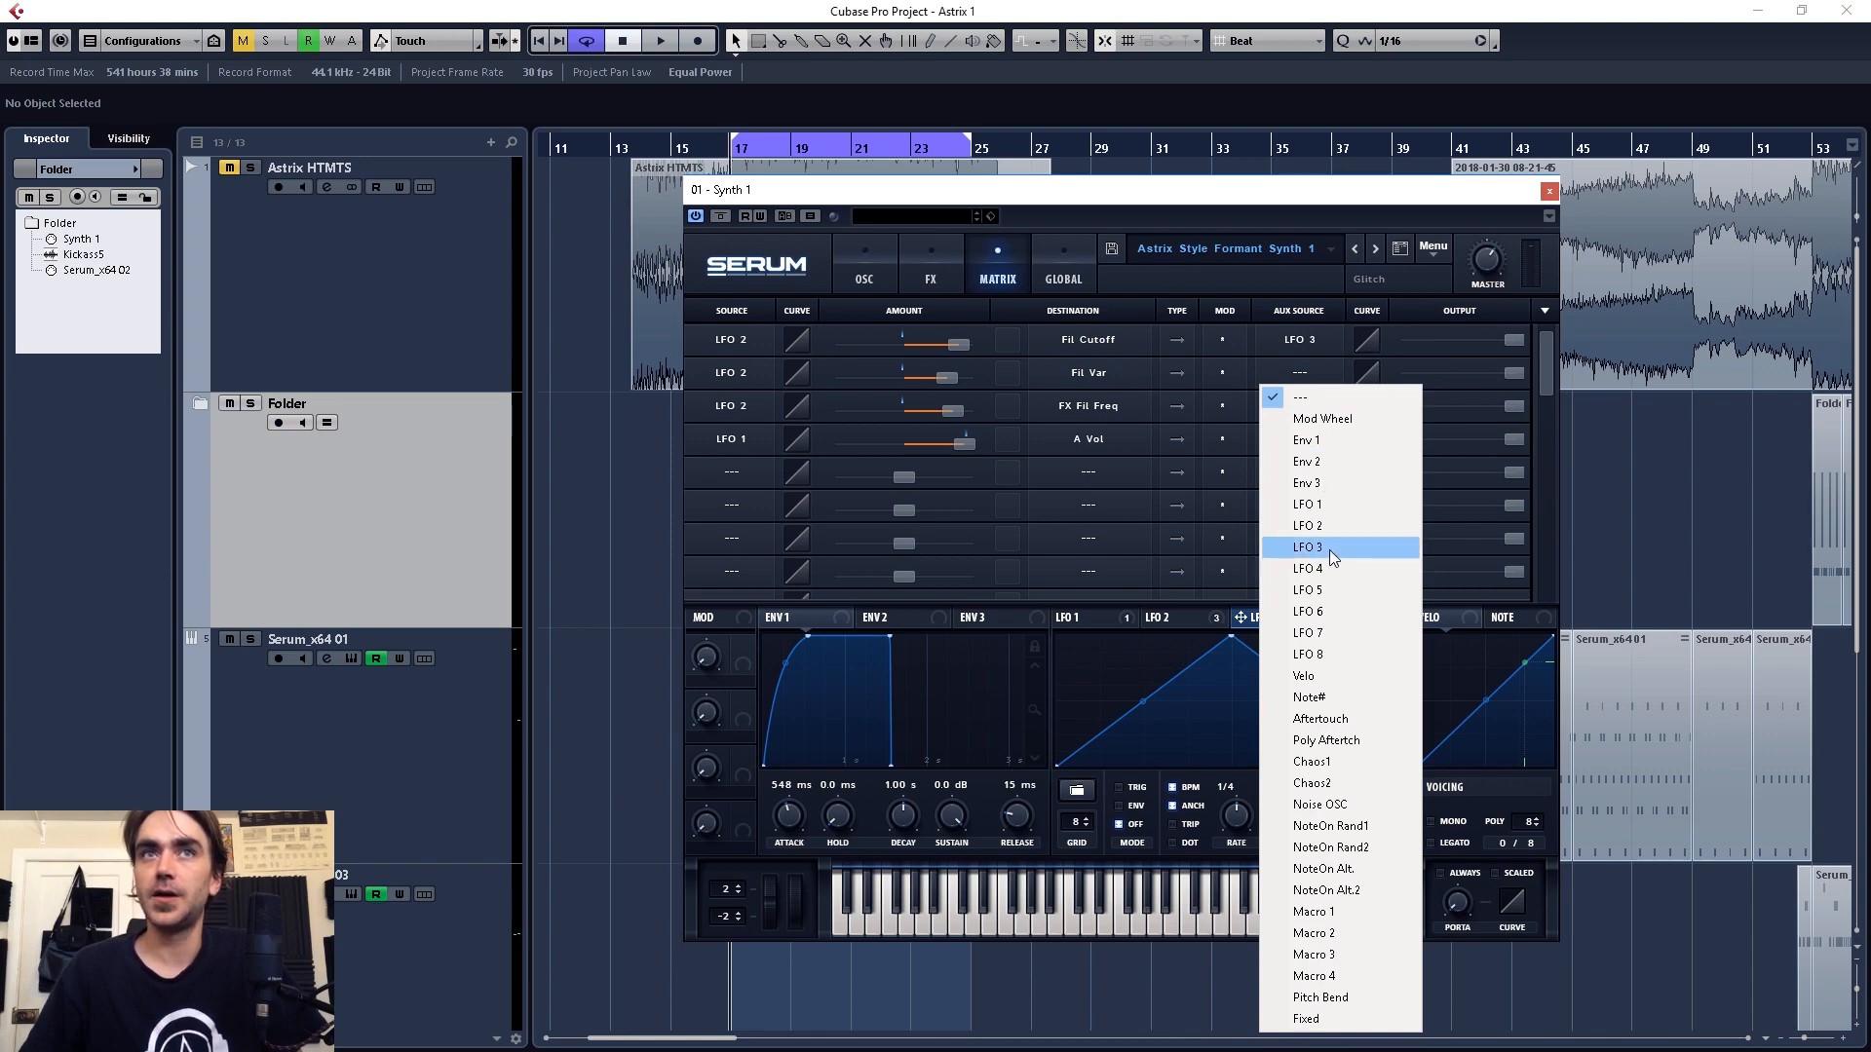
click(1329, 549)
click(1304, 414)
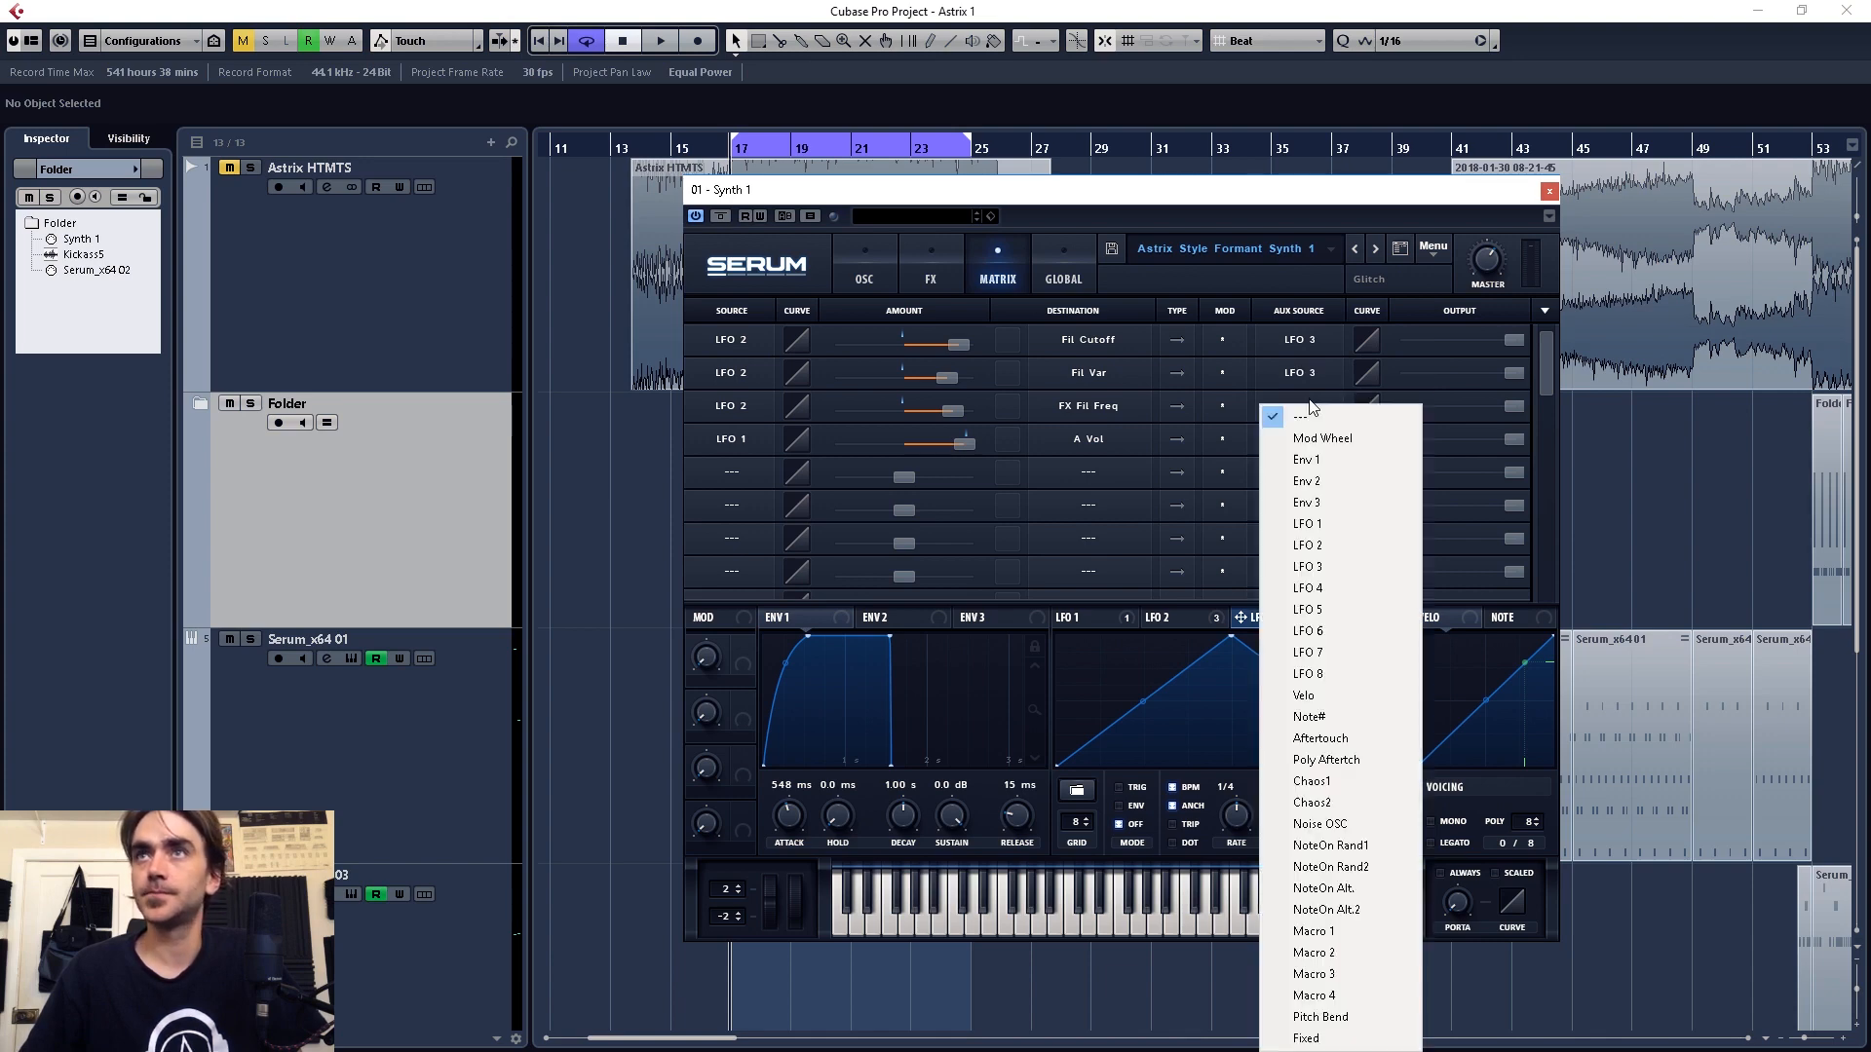
click(1331, 571)
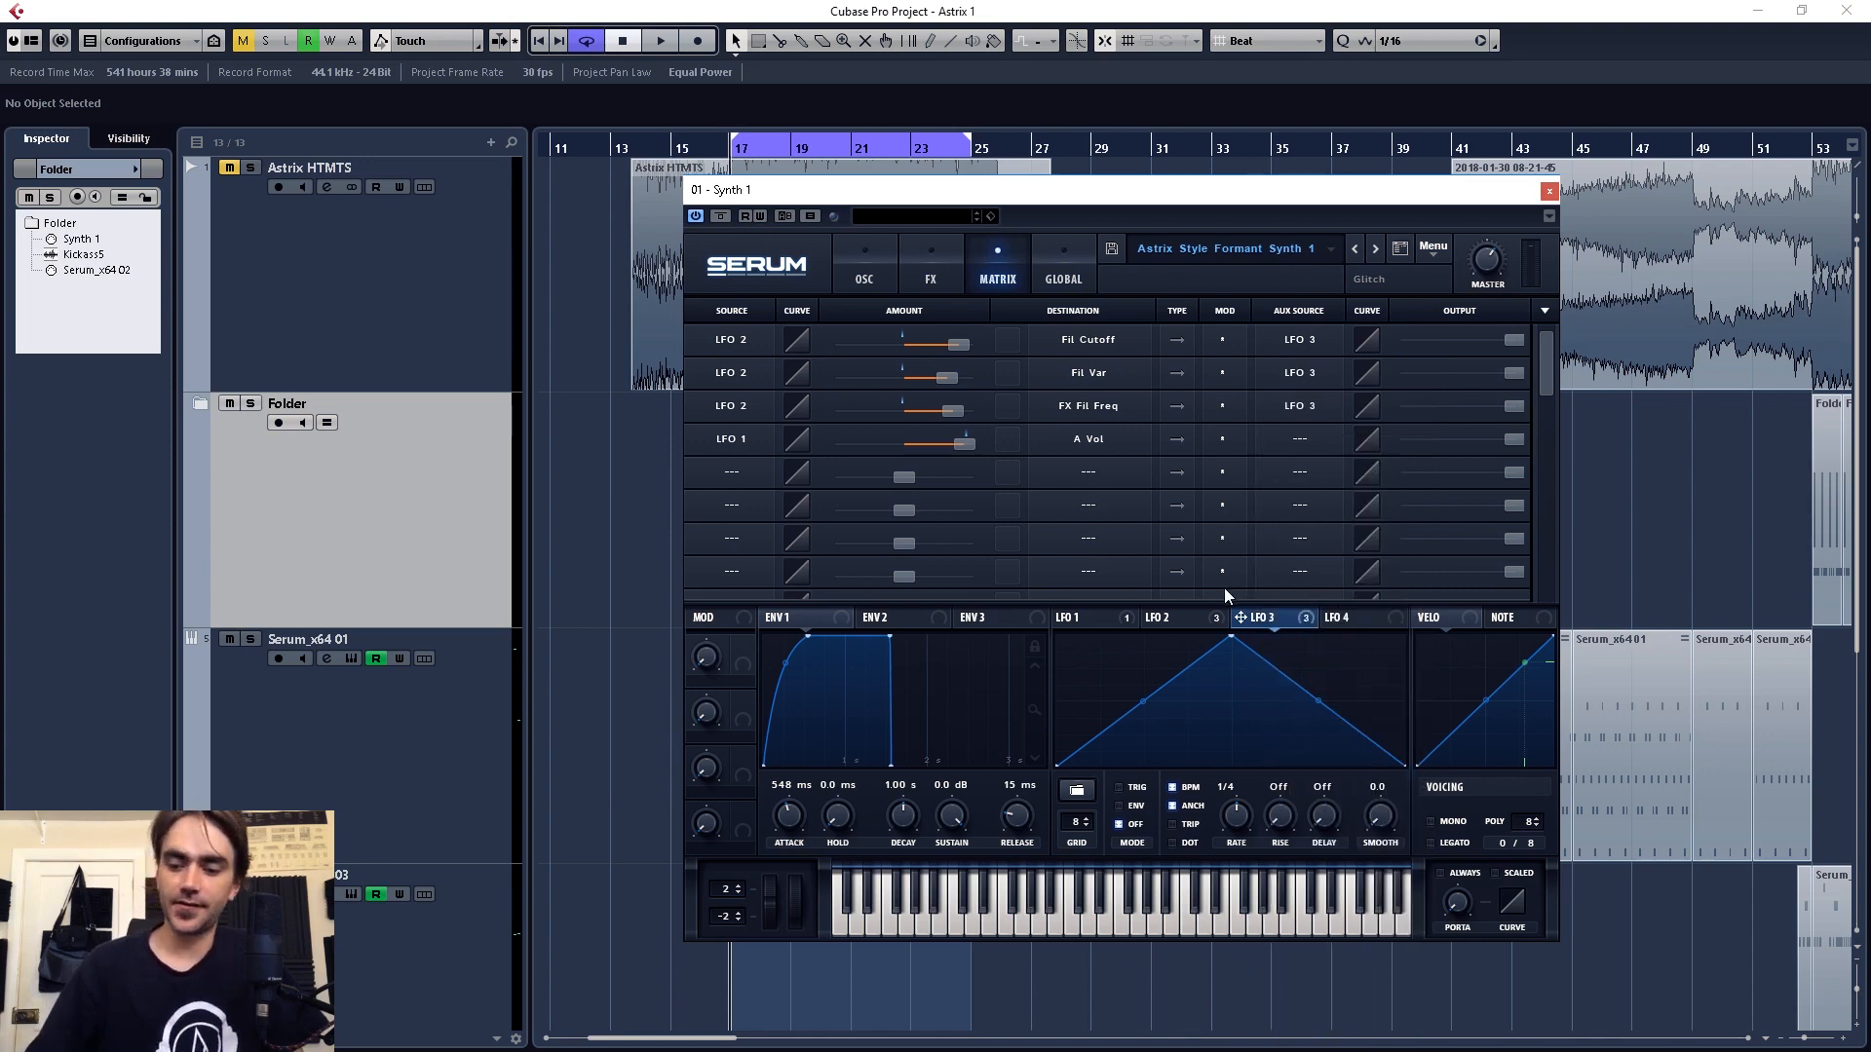
- While auditioning the loop, set LFO 3's rate to one bar and lower its triangle peak to about 60% height
key(space)
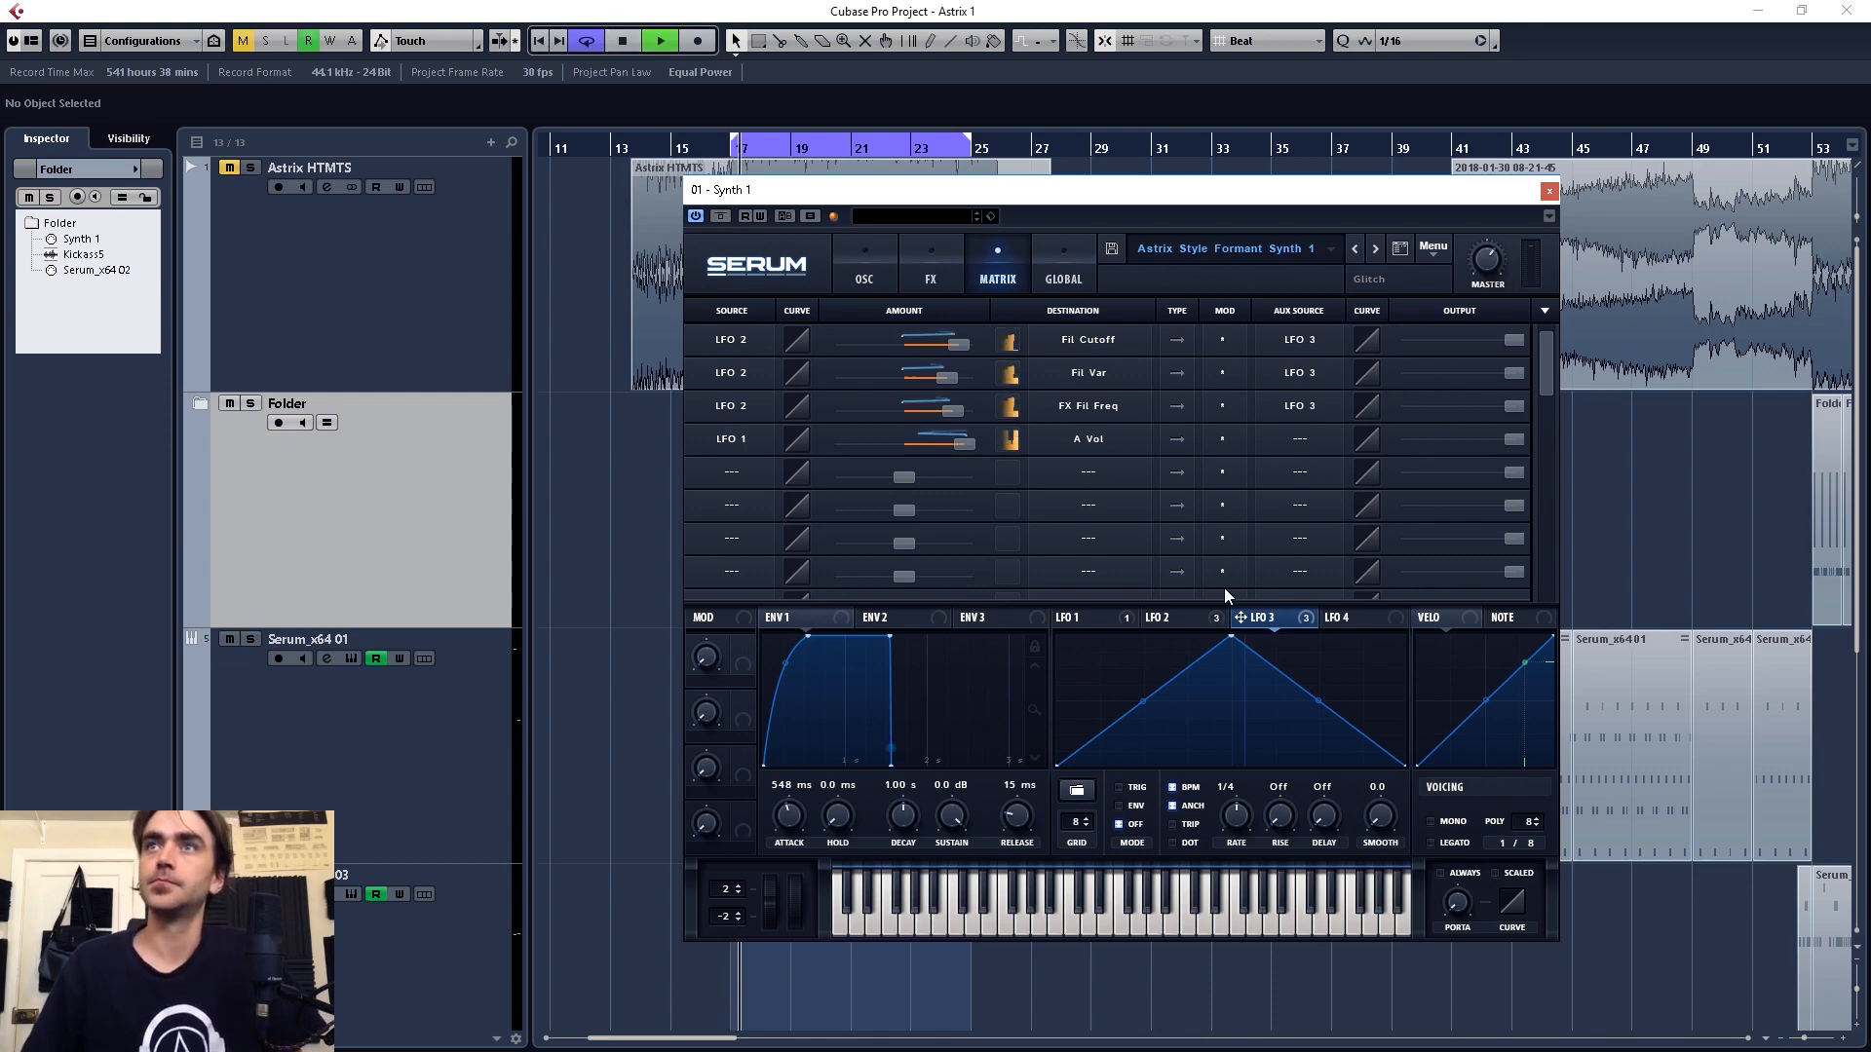
drag(1233, 821, 1229, 834)
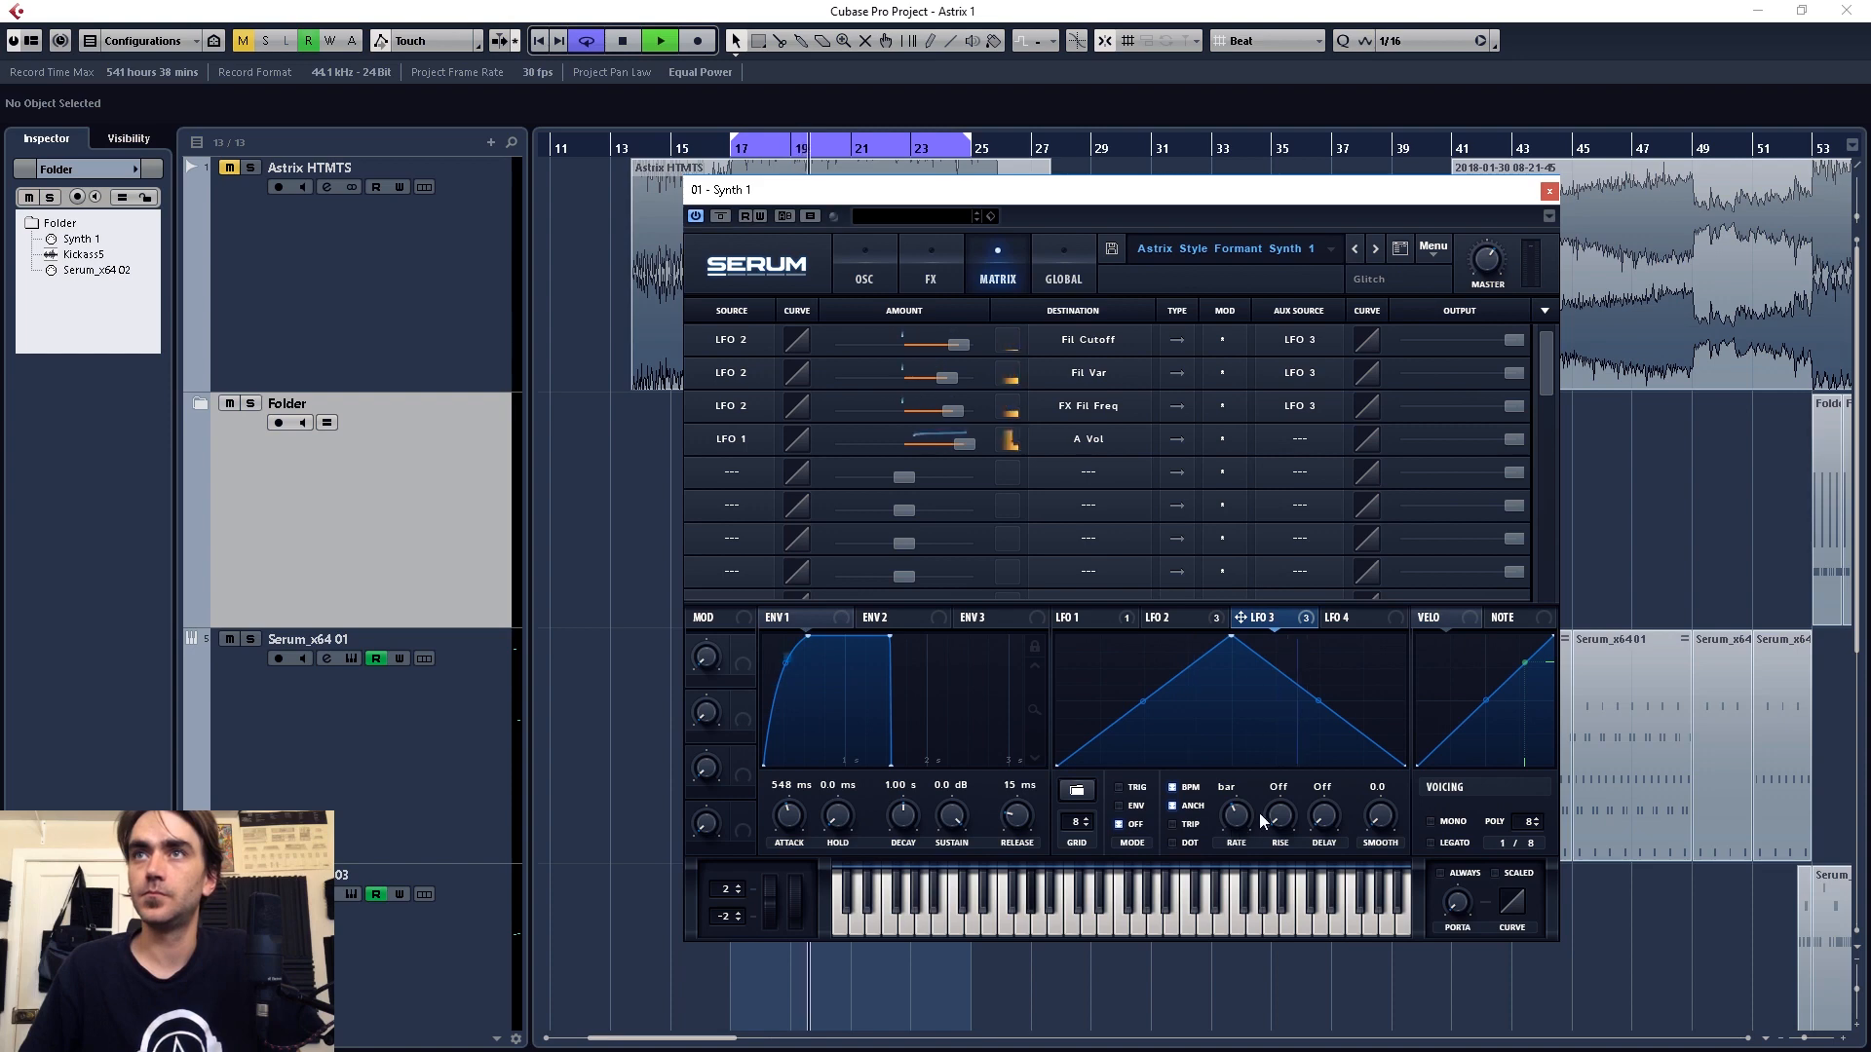
drag(1231, 635, 1230, 688)
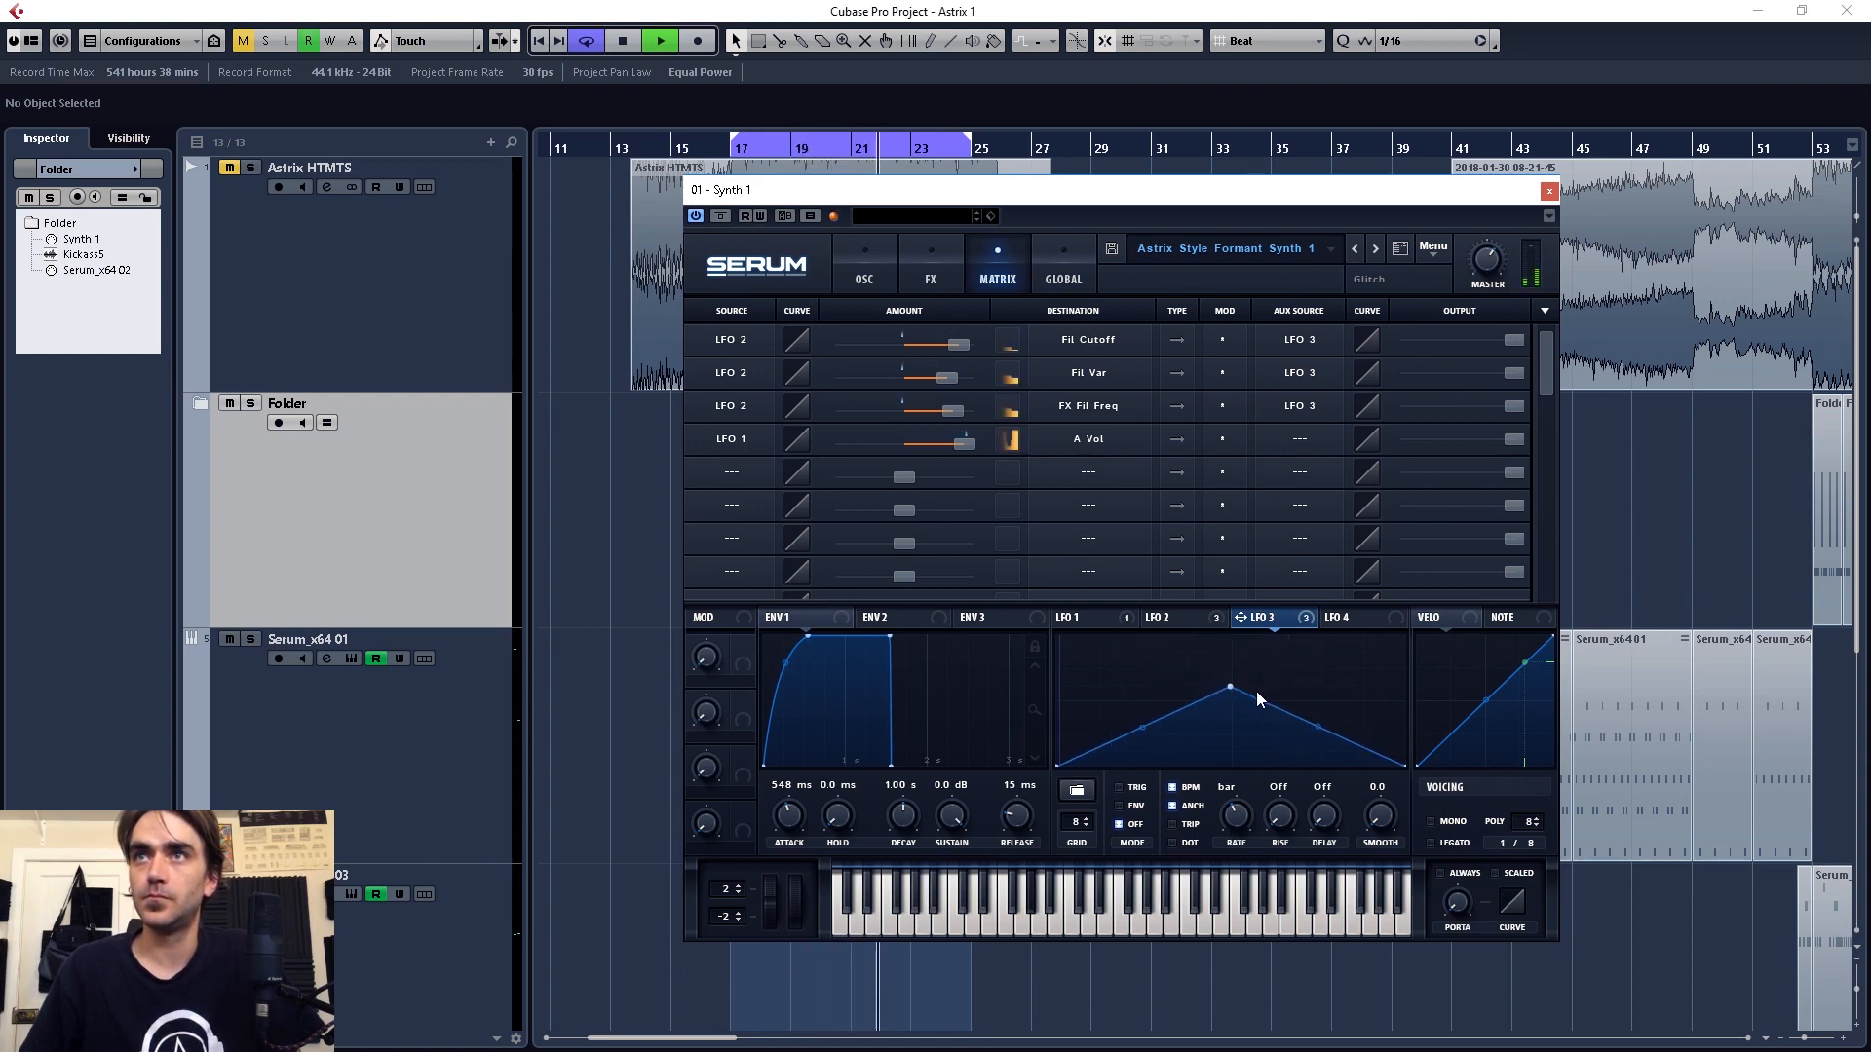
mouse_move(1231, 687)
mouse_down()
mouse_move(1234, 669)
mouse_move(1233, 688)
mouse_up()
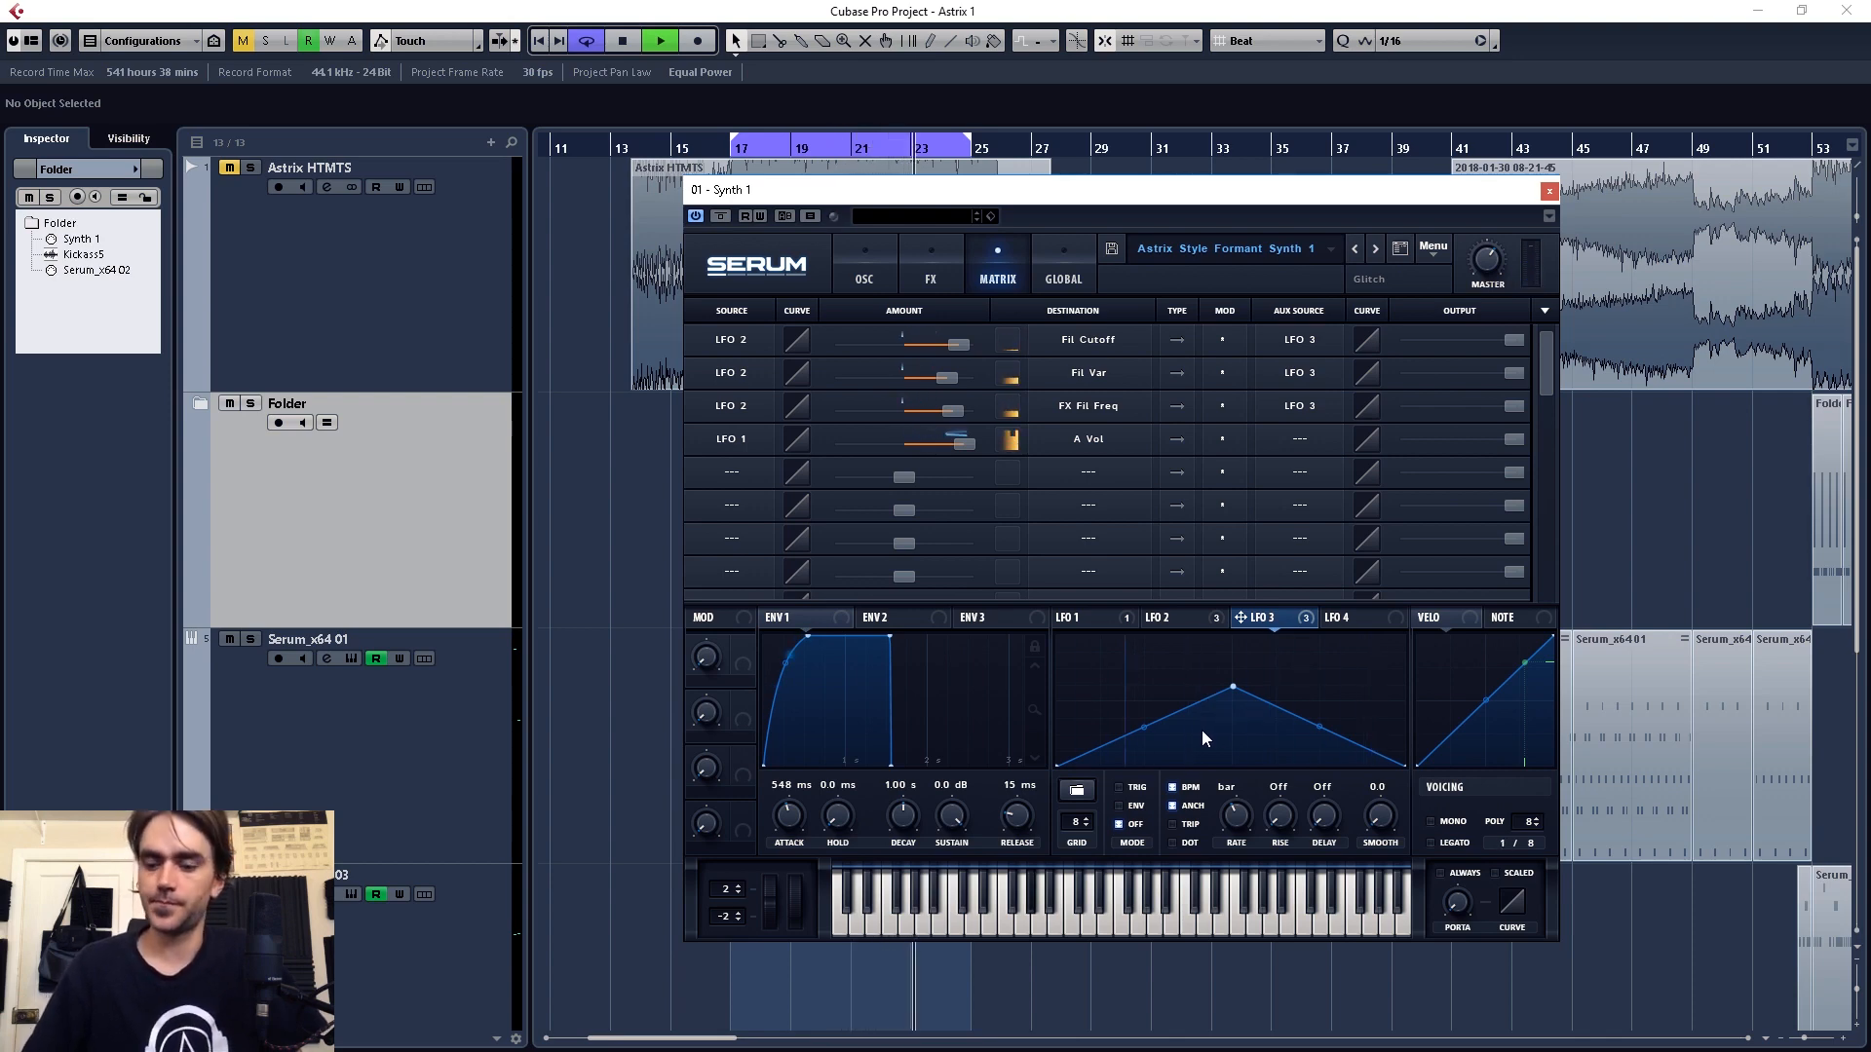
key(space)
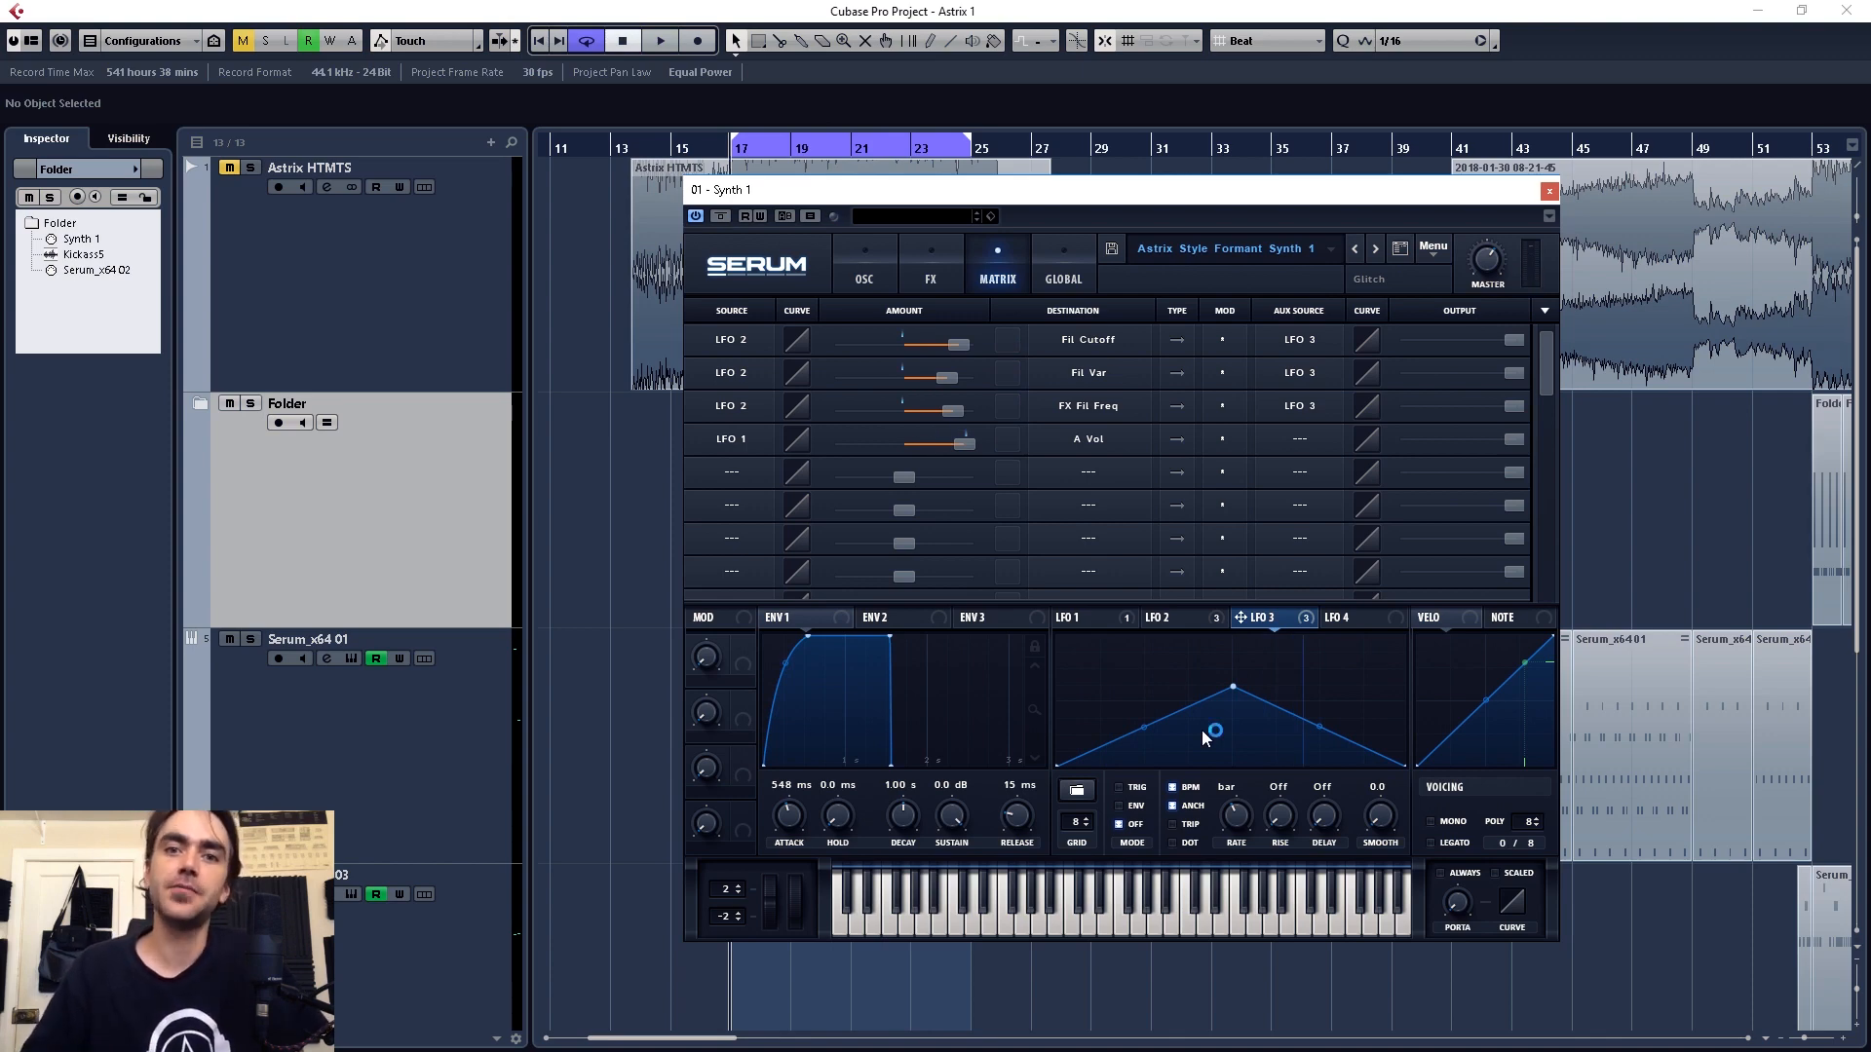
- Route LFO 4 to LFO3 Rate in the fifth matrix row with a moderate positive amount, and set LFO 4's rate to 4 bar
click(1366, 618)
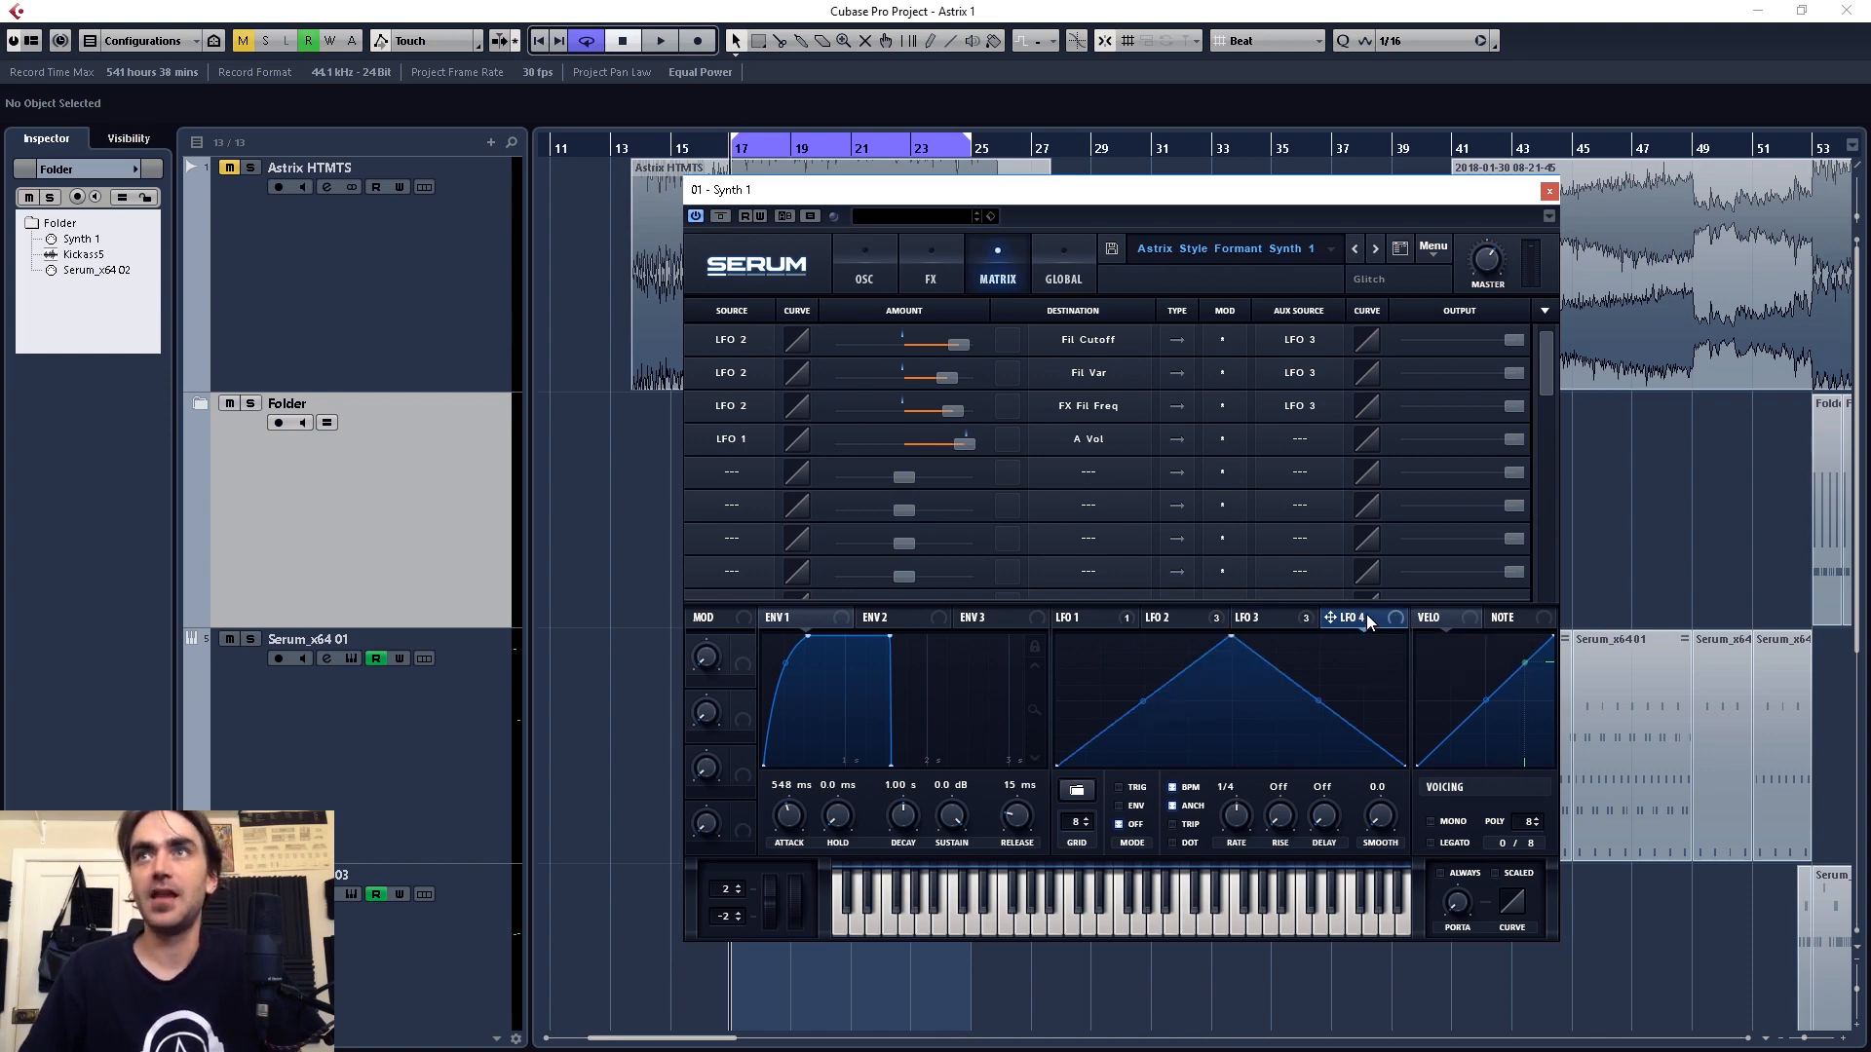
click(738, 472)
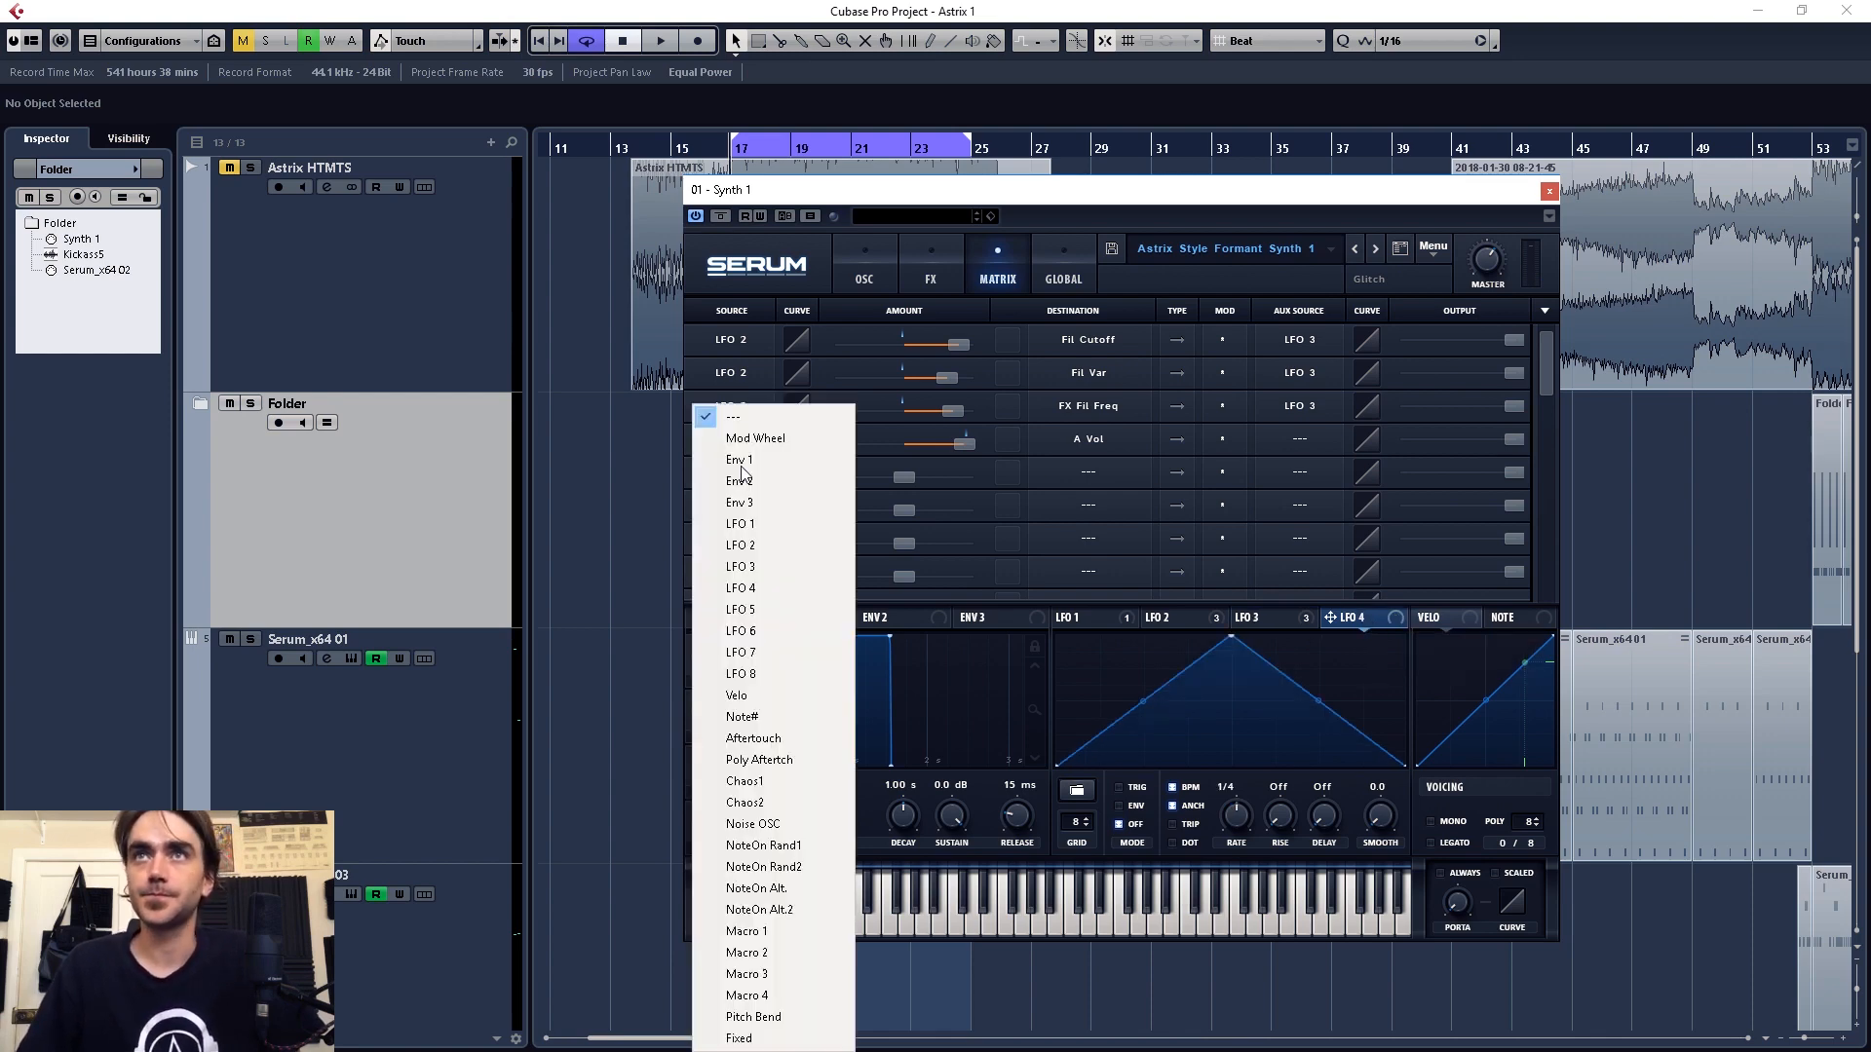
click(753, 588)
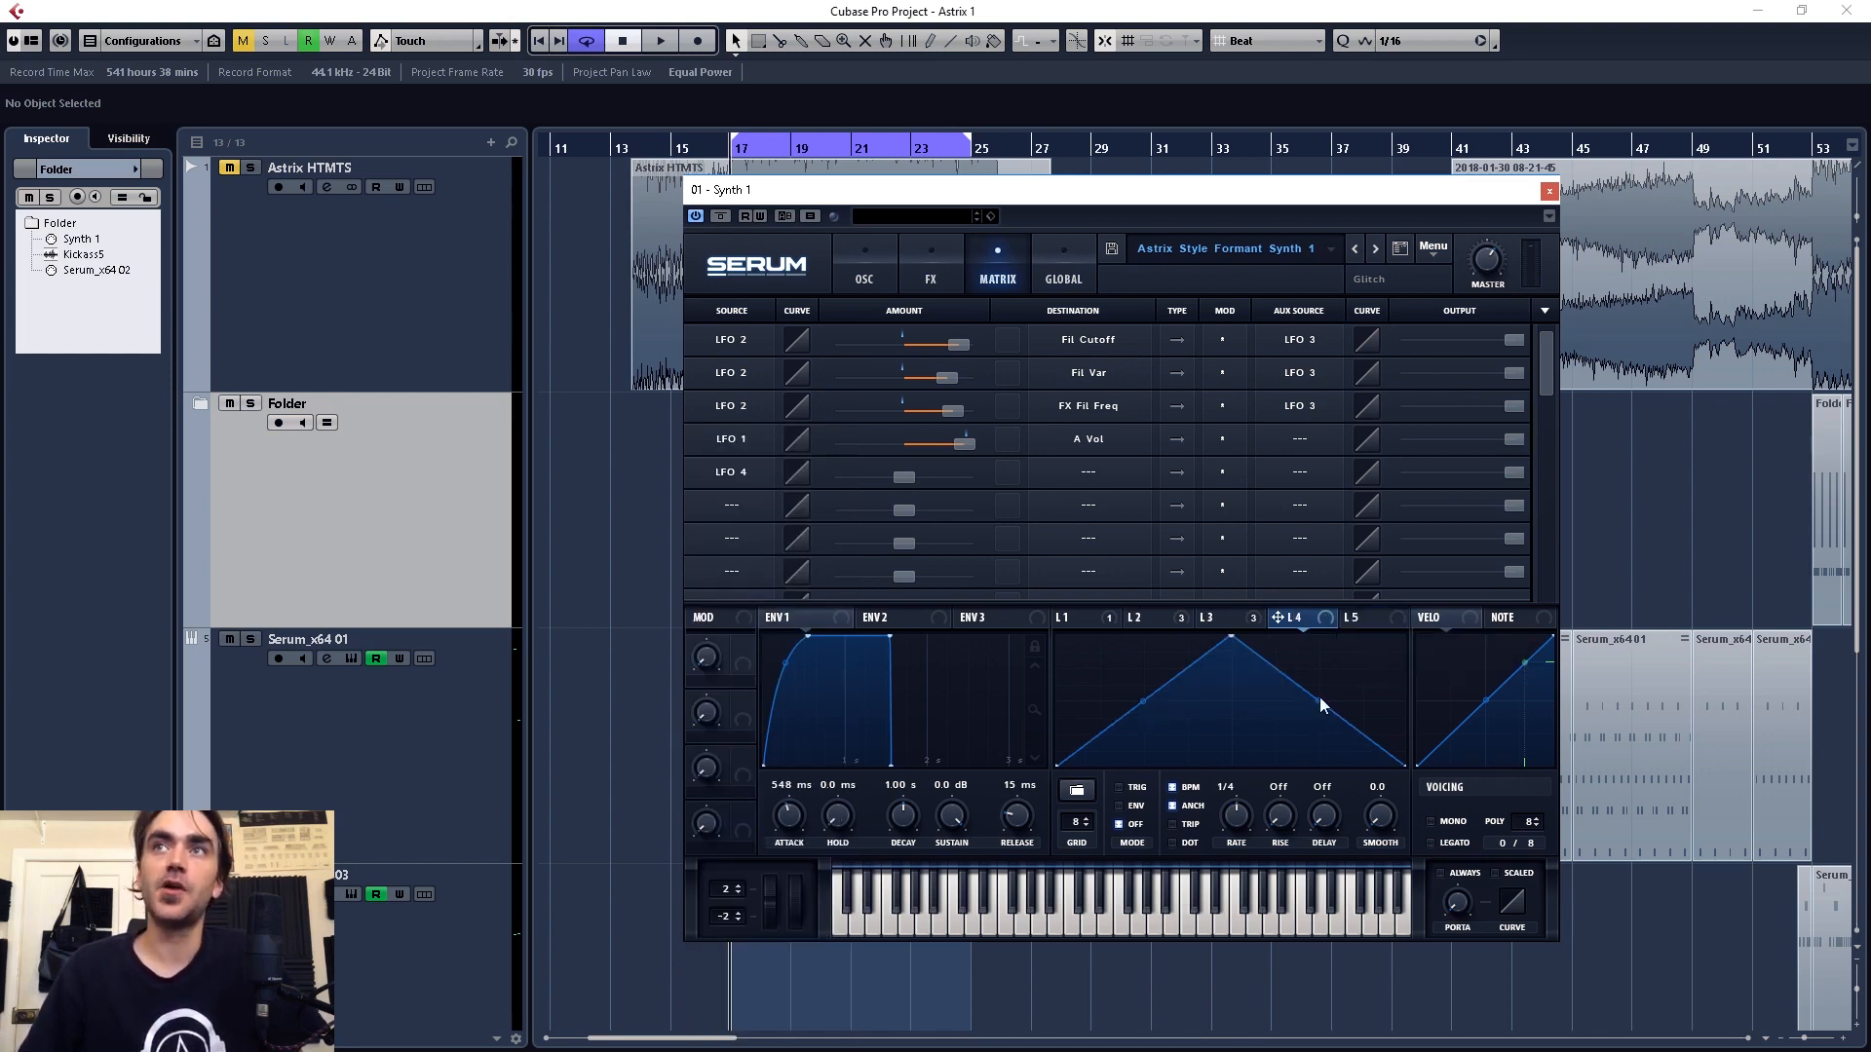
click(1054, 485)
mouse_move(1091, 622)
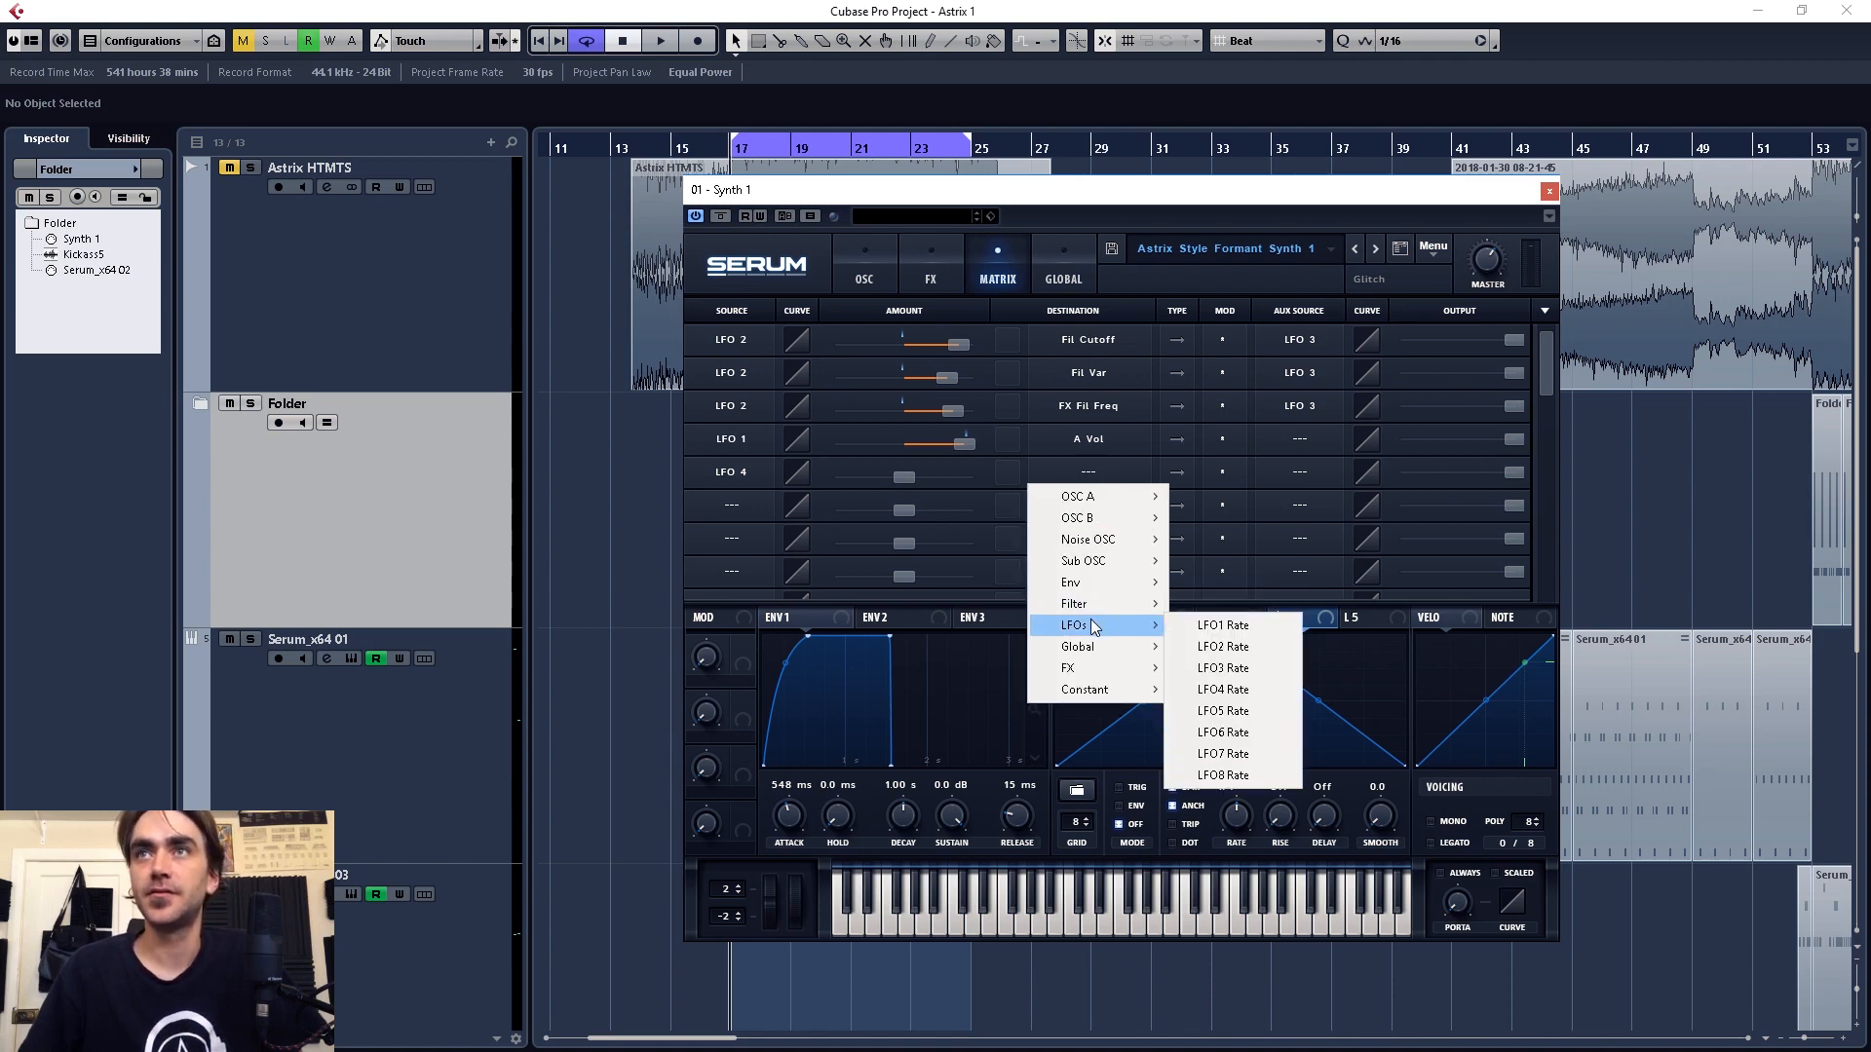
click(1243, 671)
drag(897, 477, 930, 482)
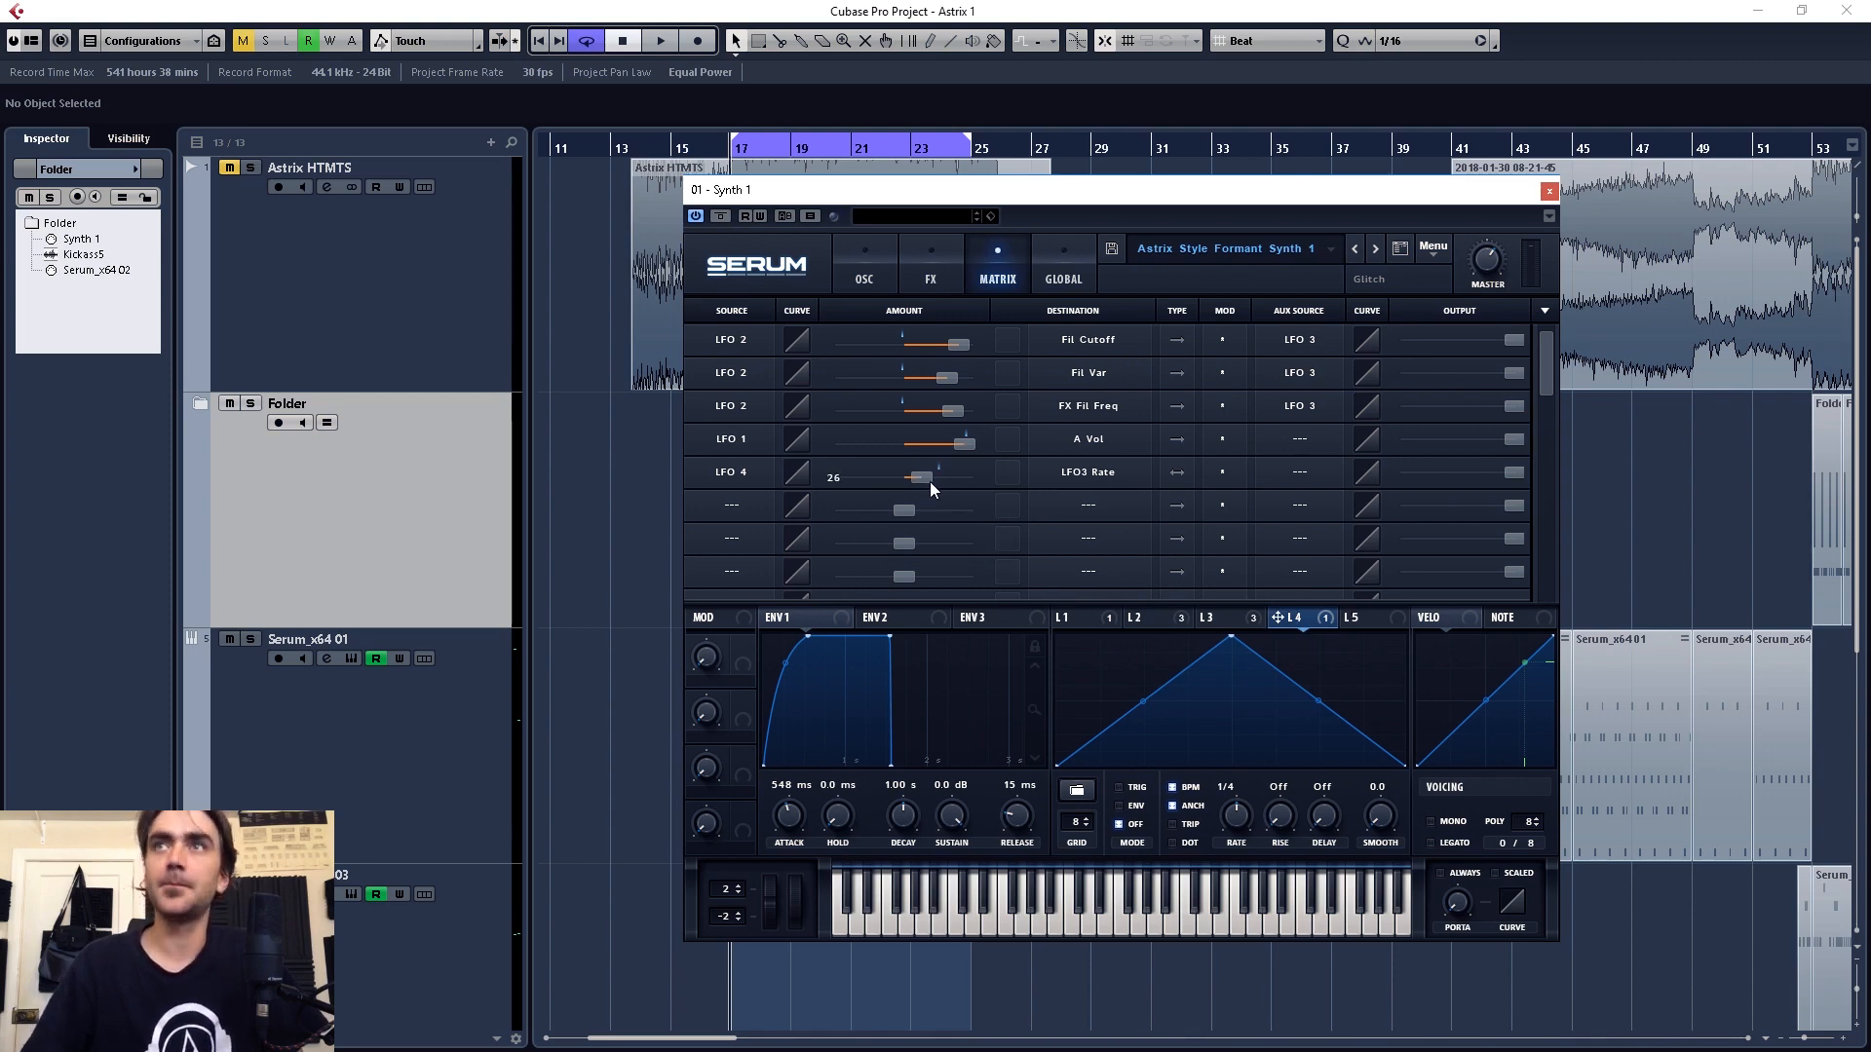
drag(1238, 814, 1232, 847)
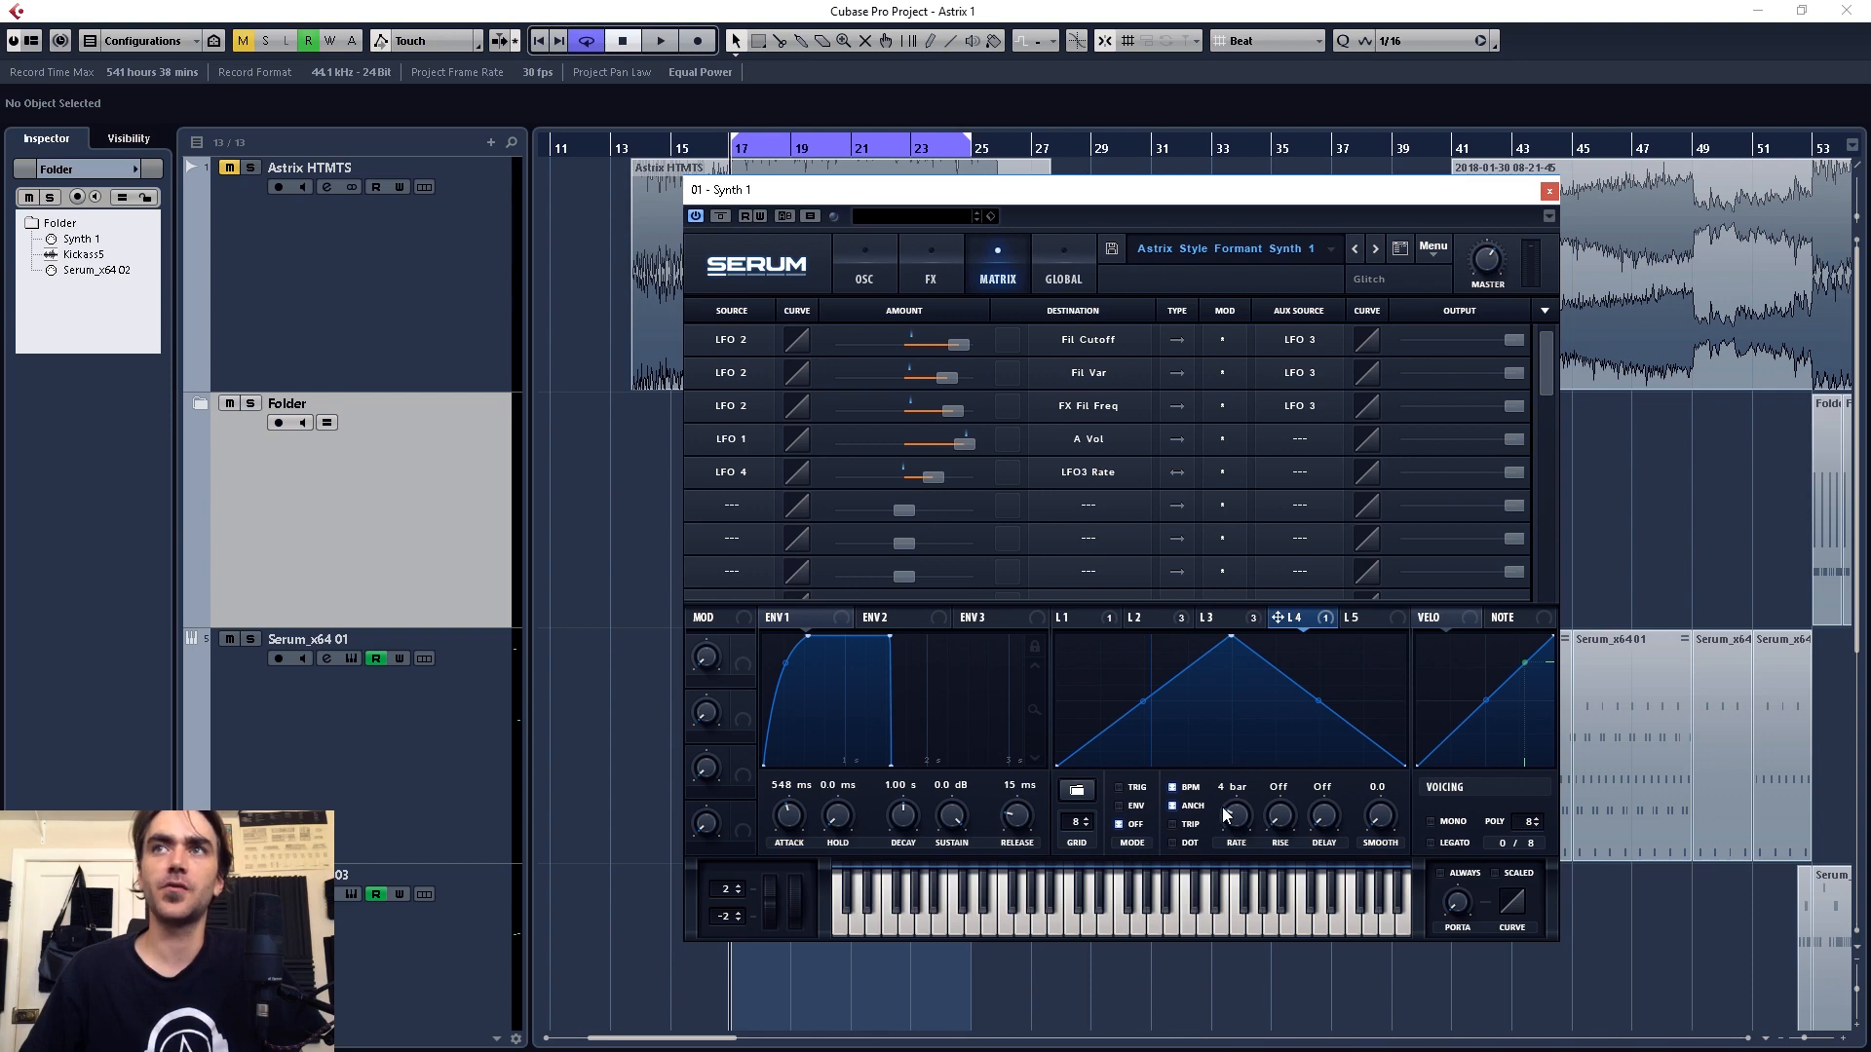
- Play the loop and try lower peak heights for LFO 4's triangle, returning the peak to full height
key(space)
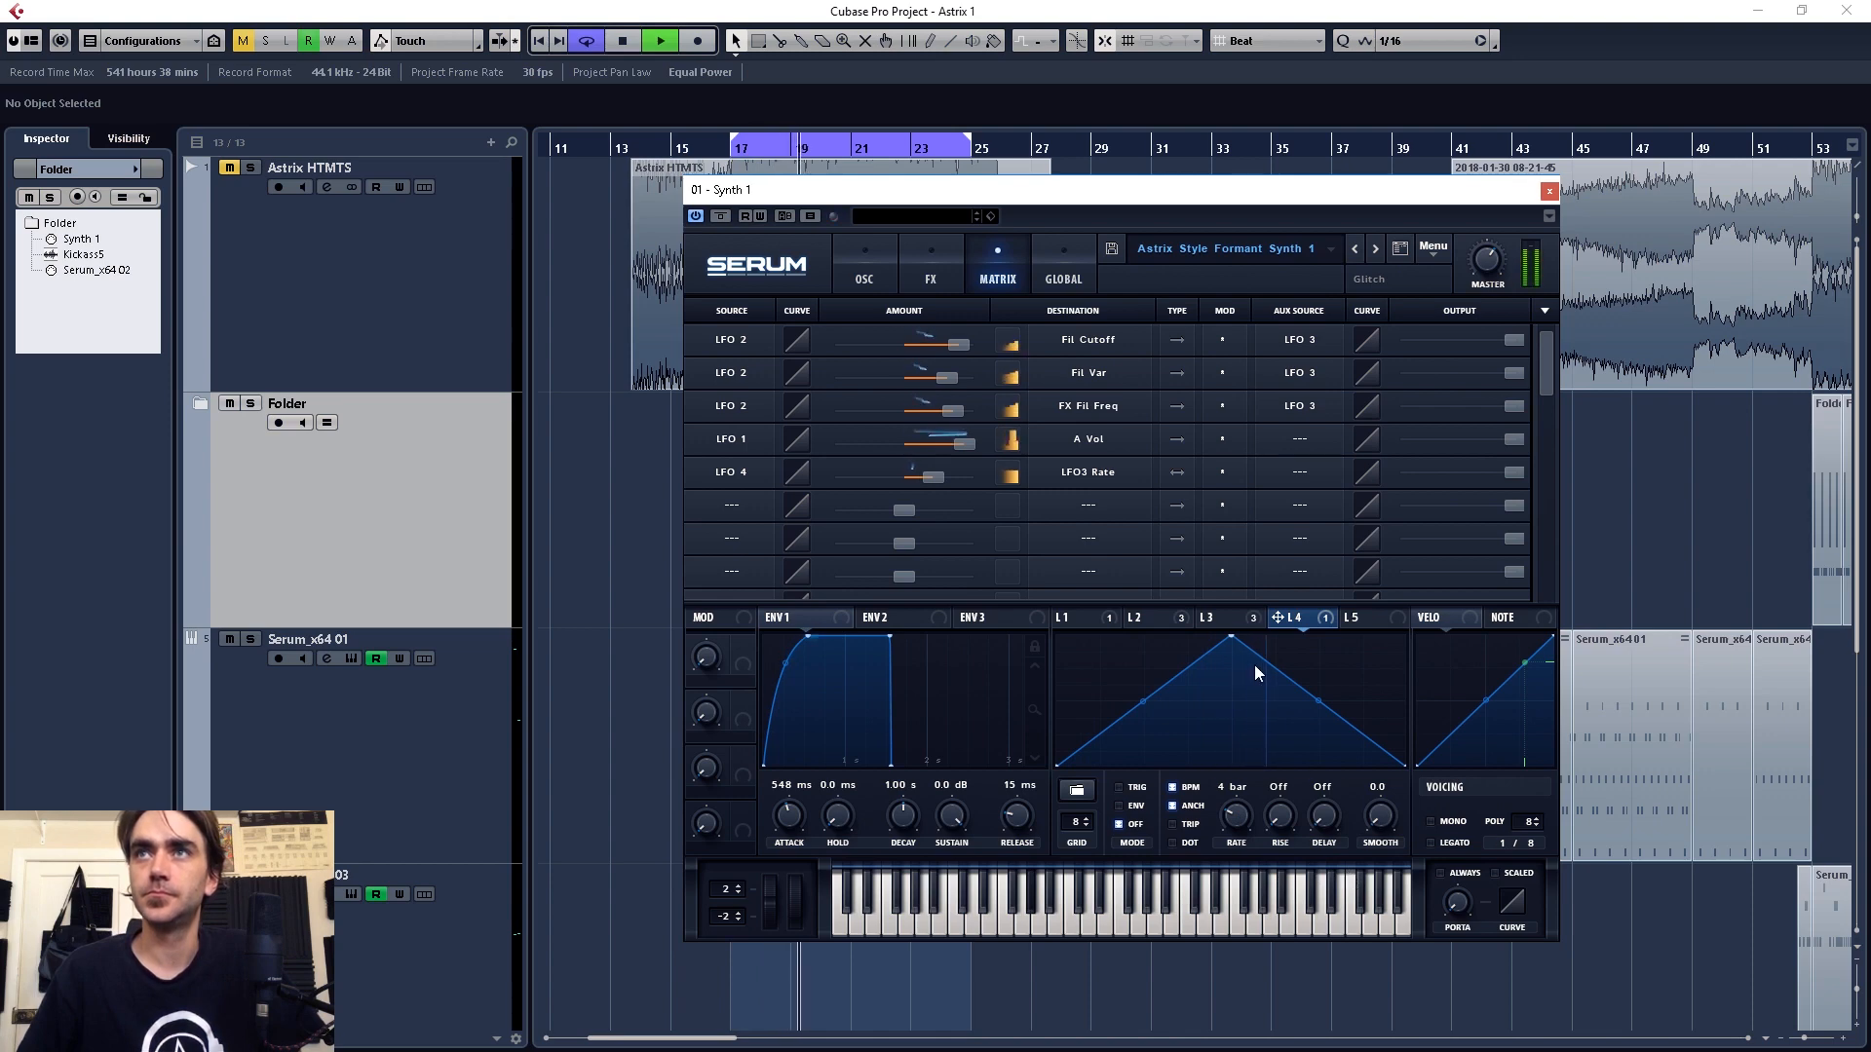
drag(1231, 636, 1233, 652)
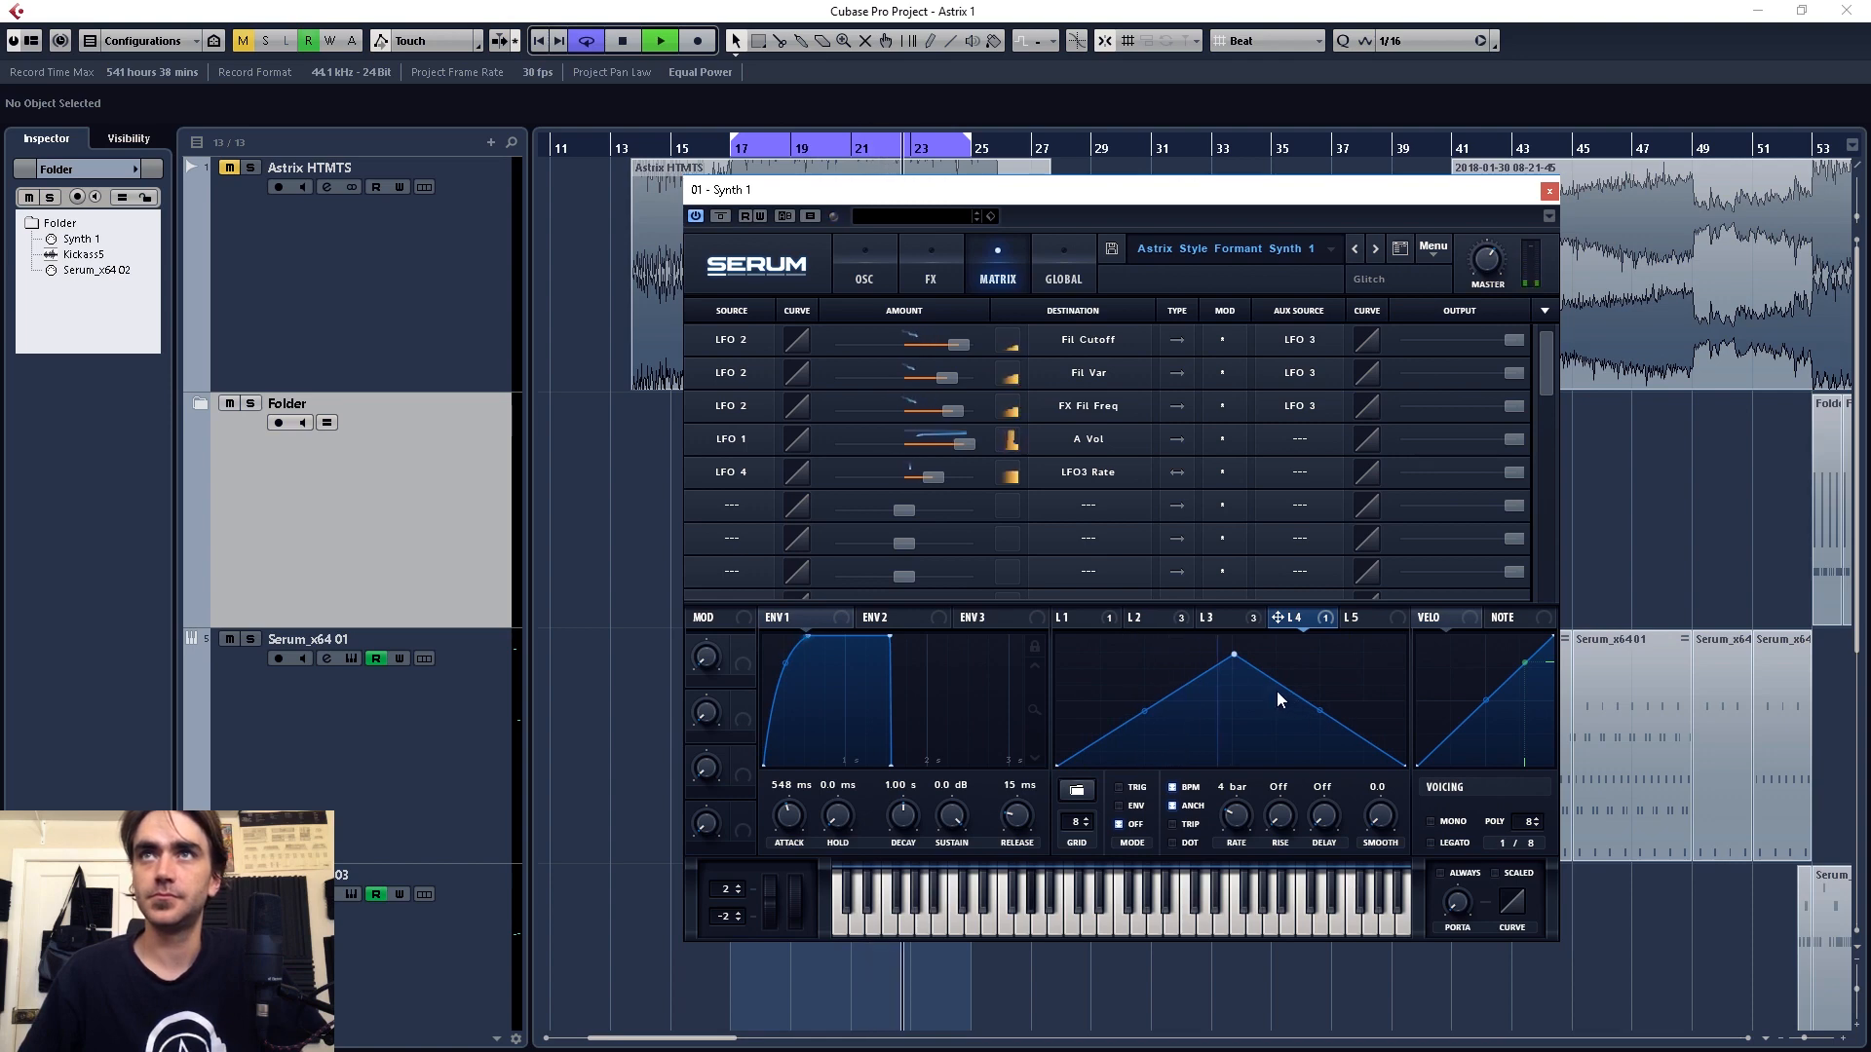
drag(1234, 653, 1236, 670)
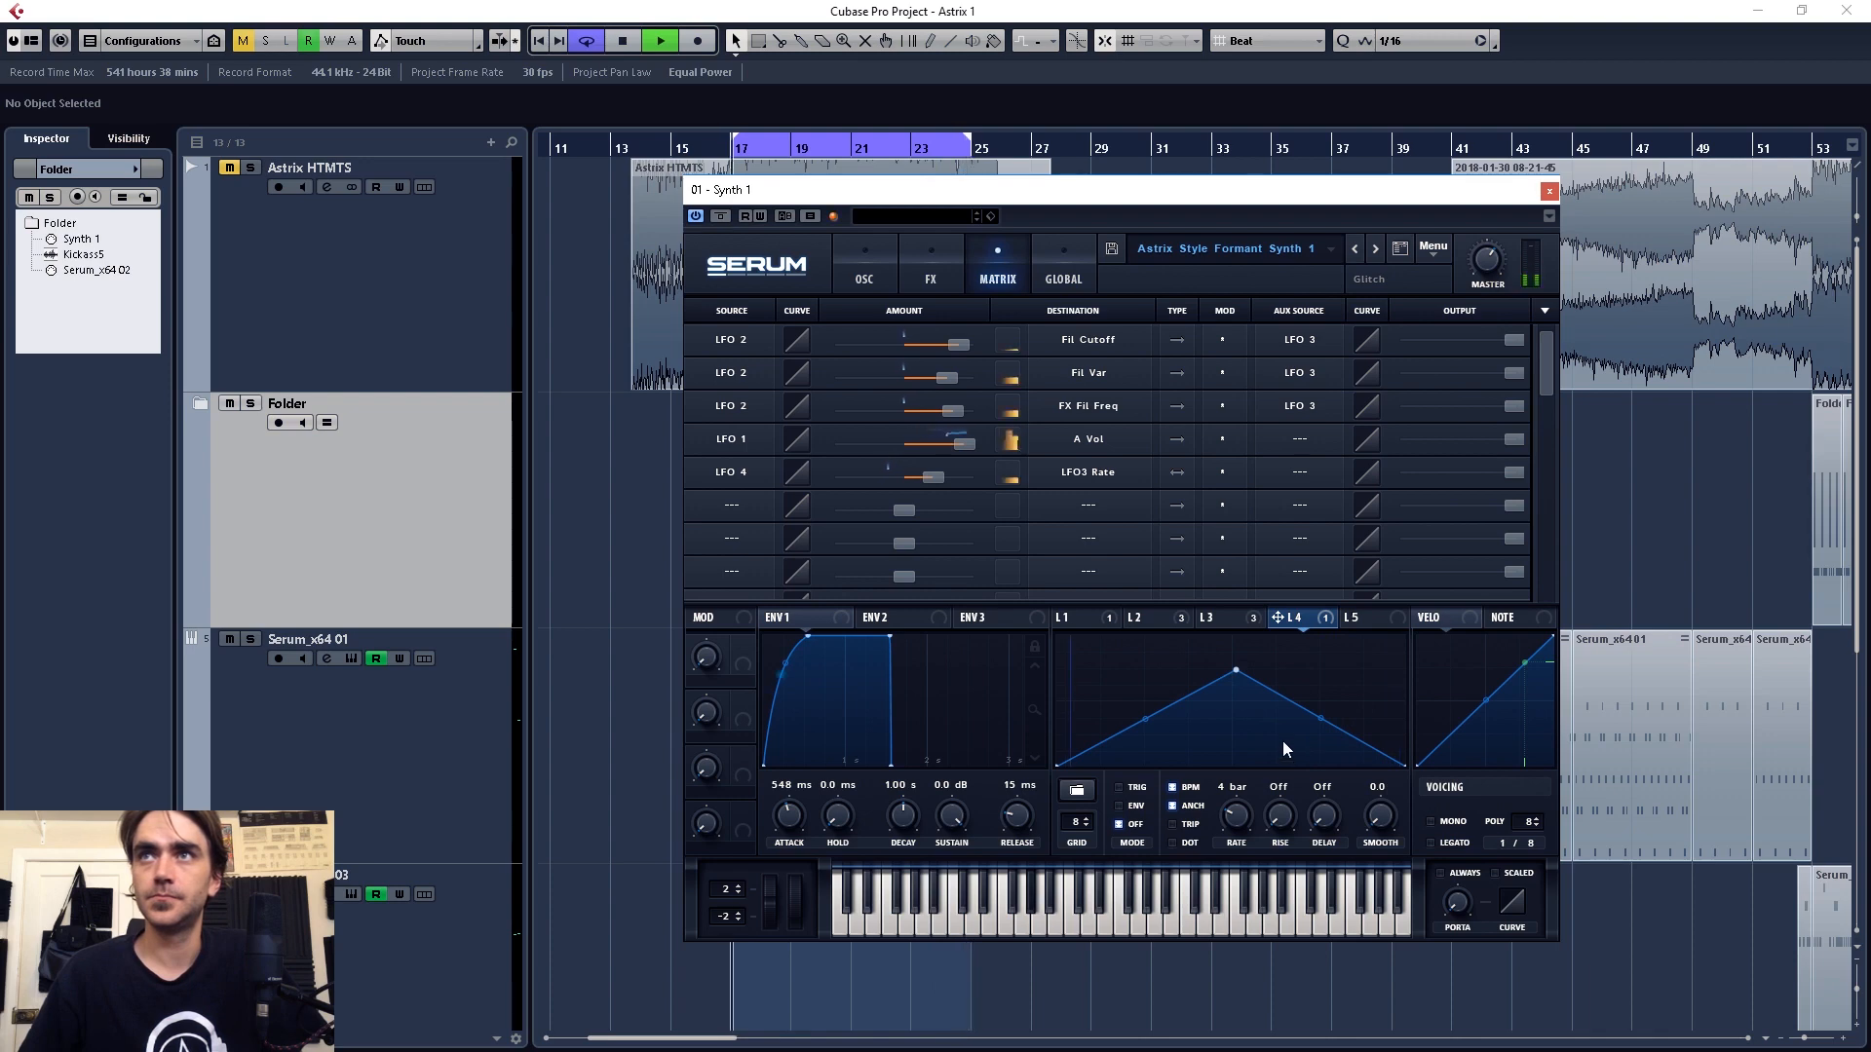
drag(1236, 670, 1234, 631)
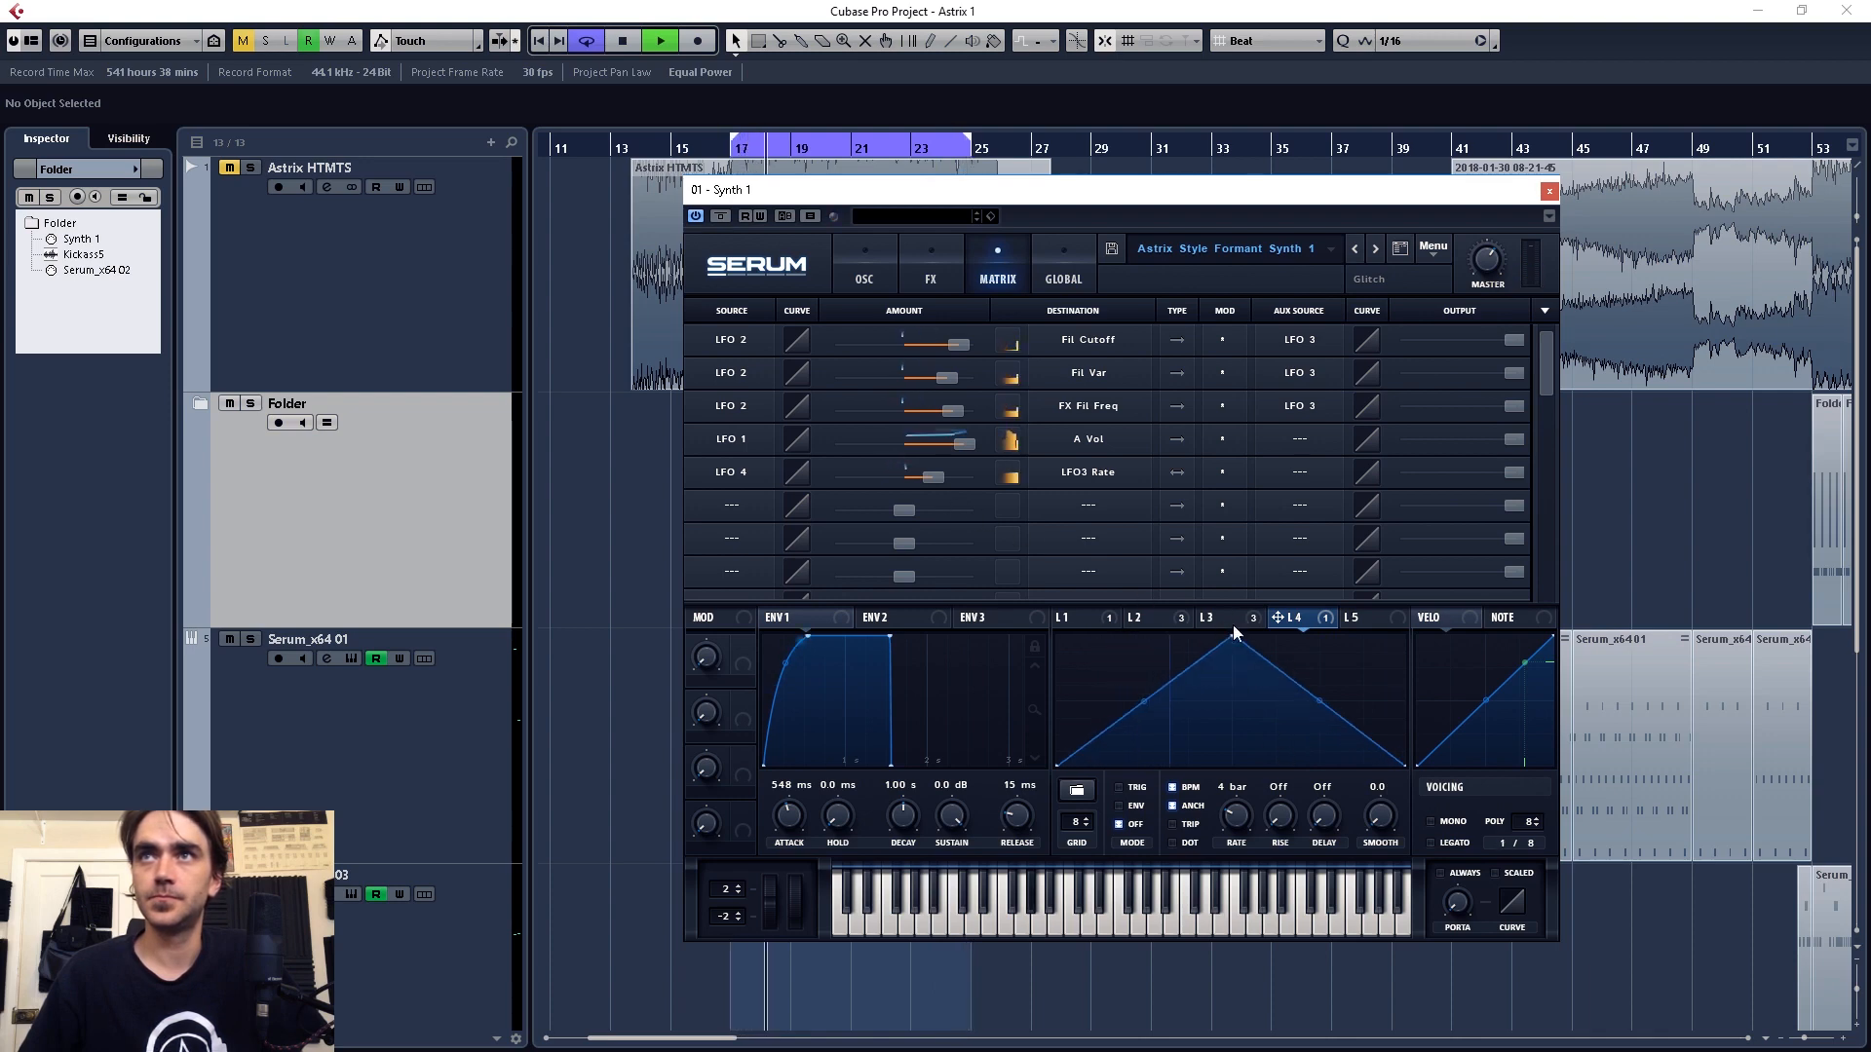
- Slightly reduce the LFO3 Rate modulation amount, and set LFO 4 to a 2 bar rate in Trig mode
drag(928, 476, 924, 474)
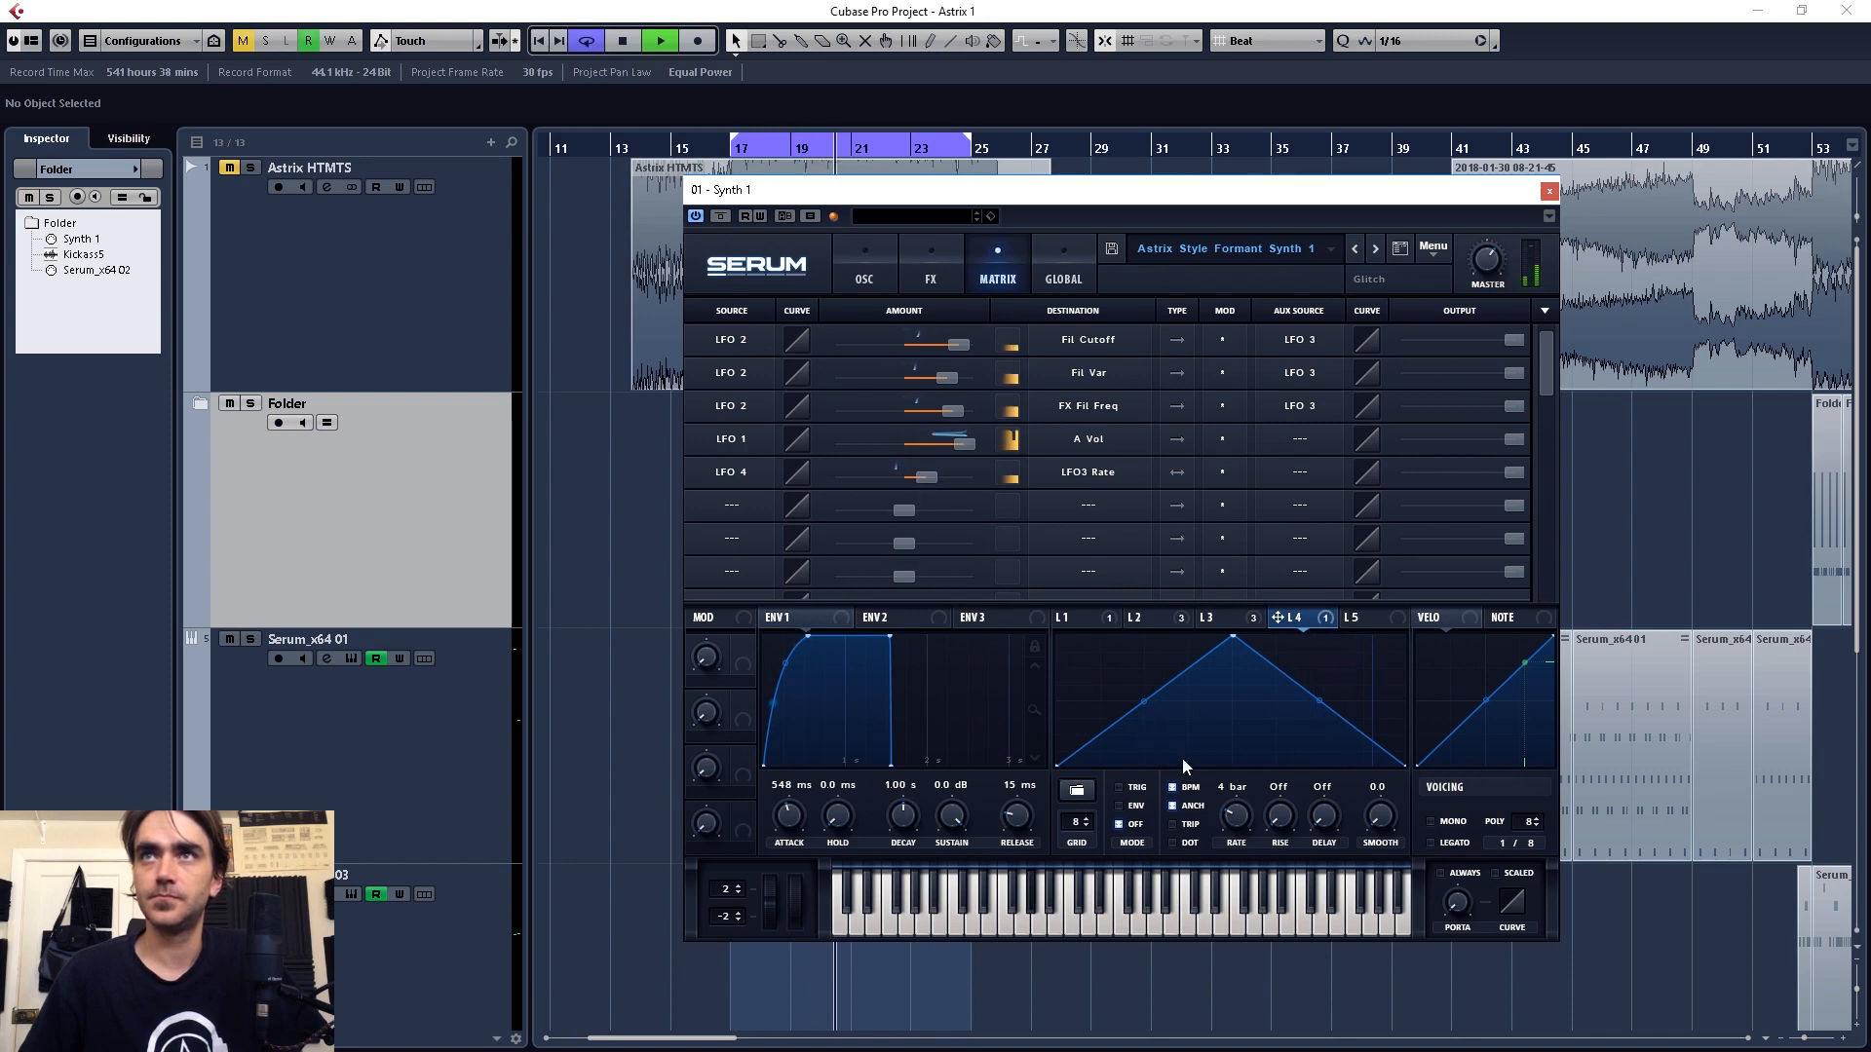
drag(1236, 819, 1237, 812)
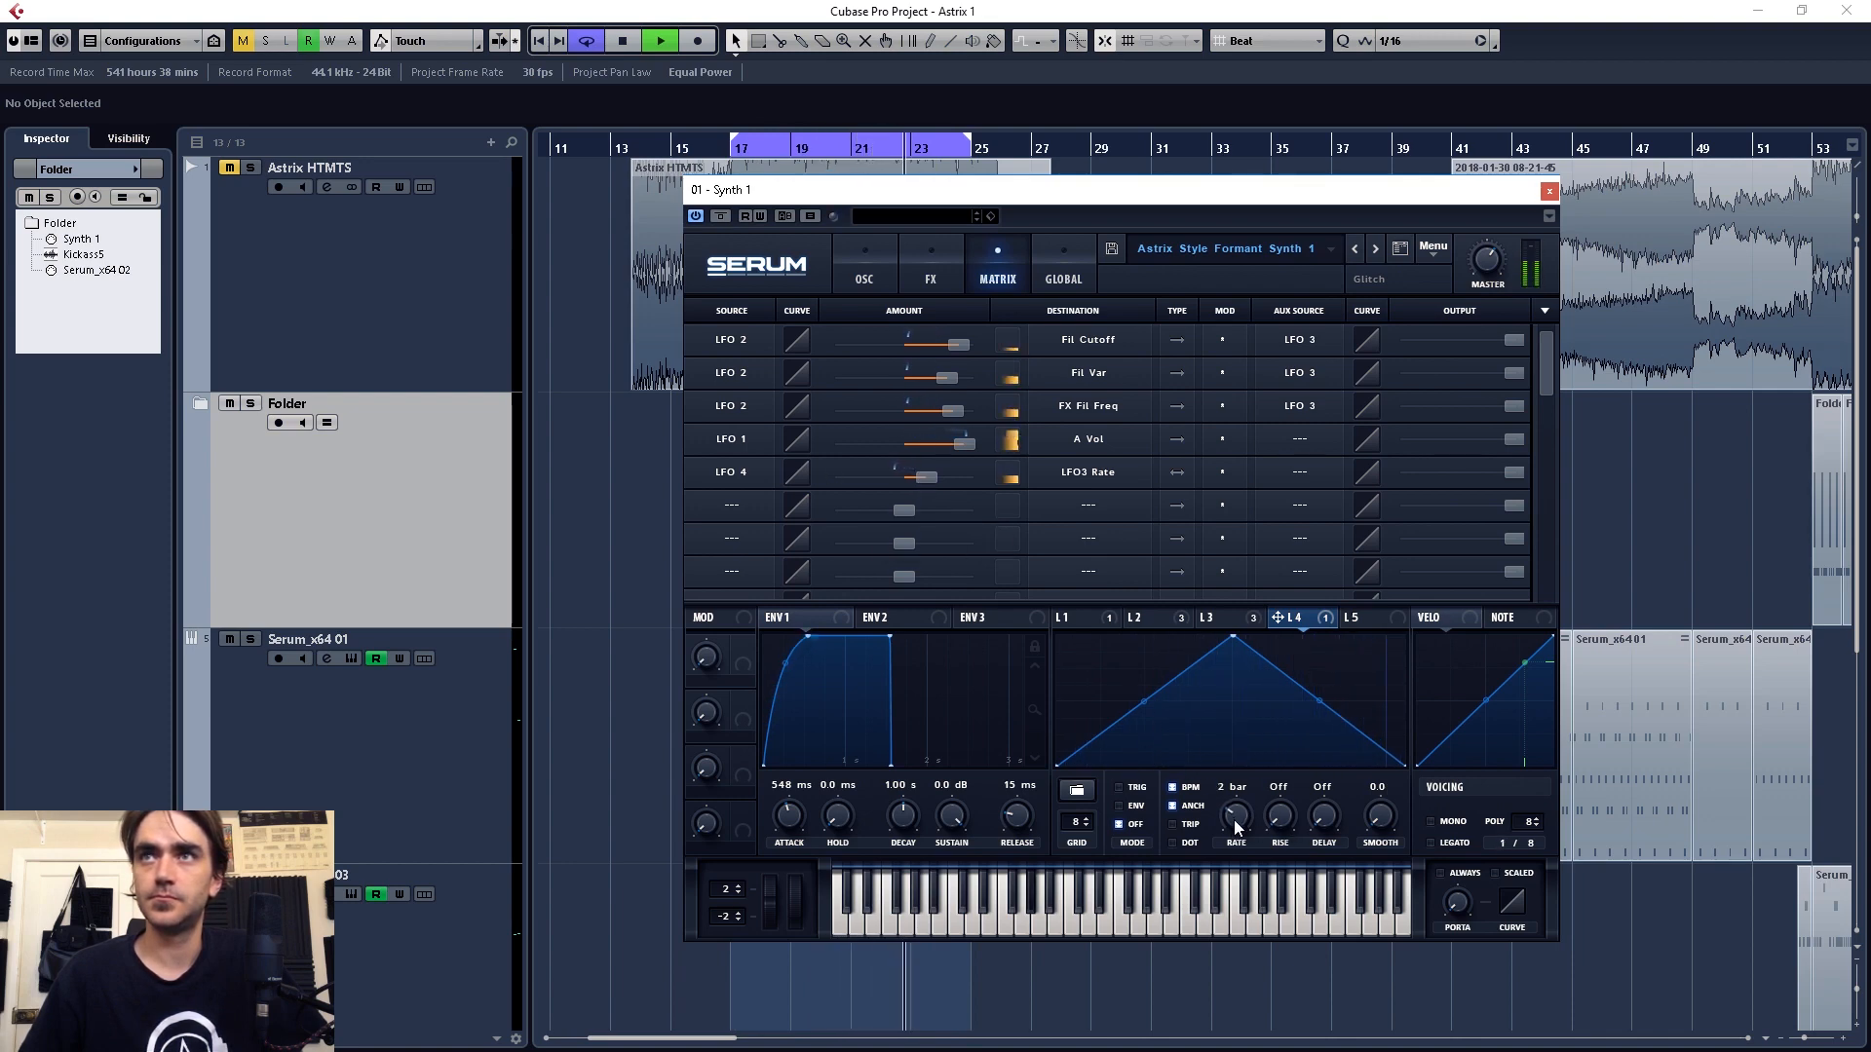
click(1119, 788)
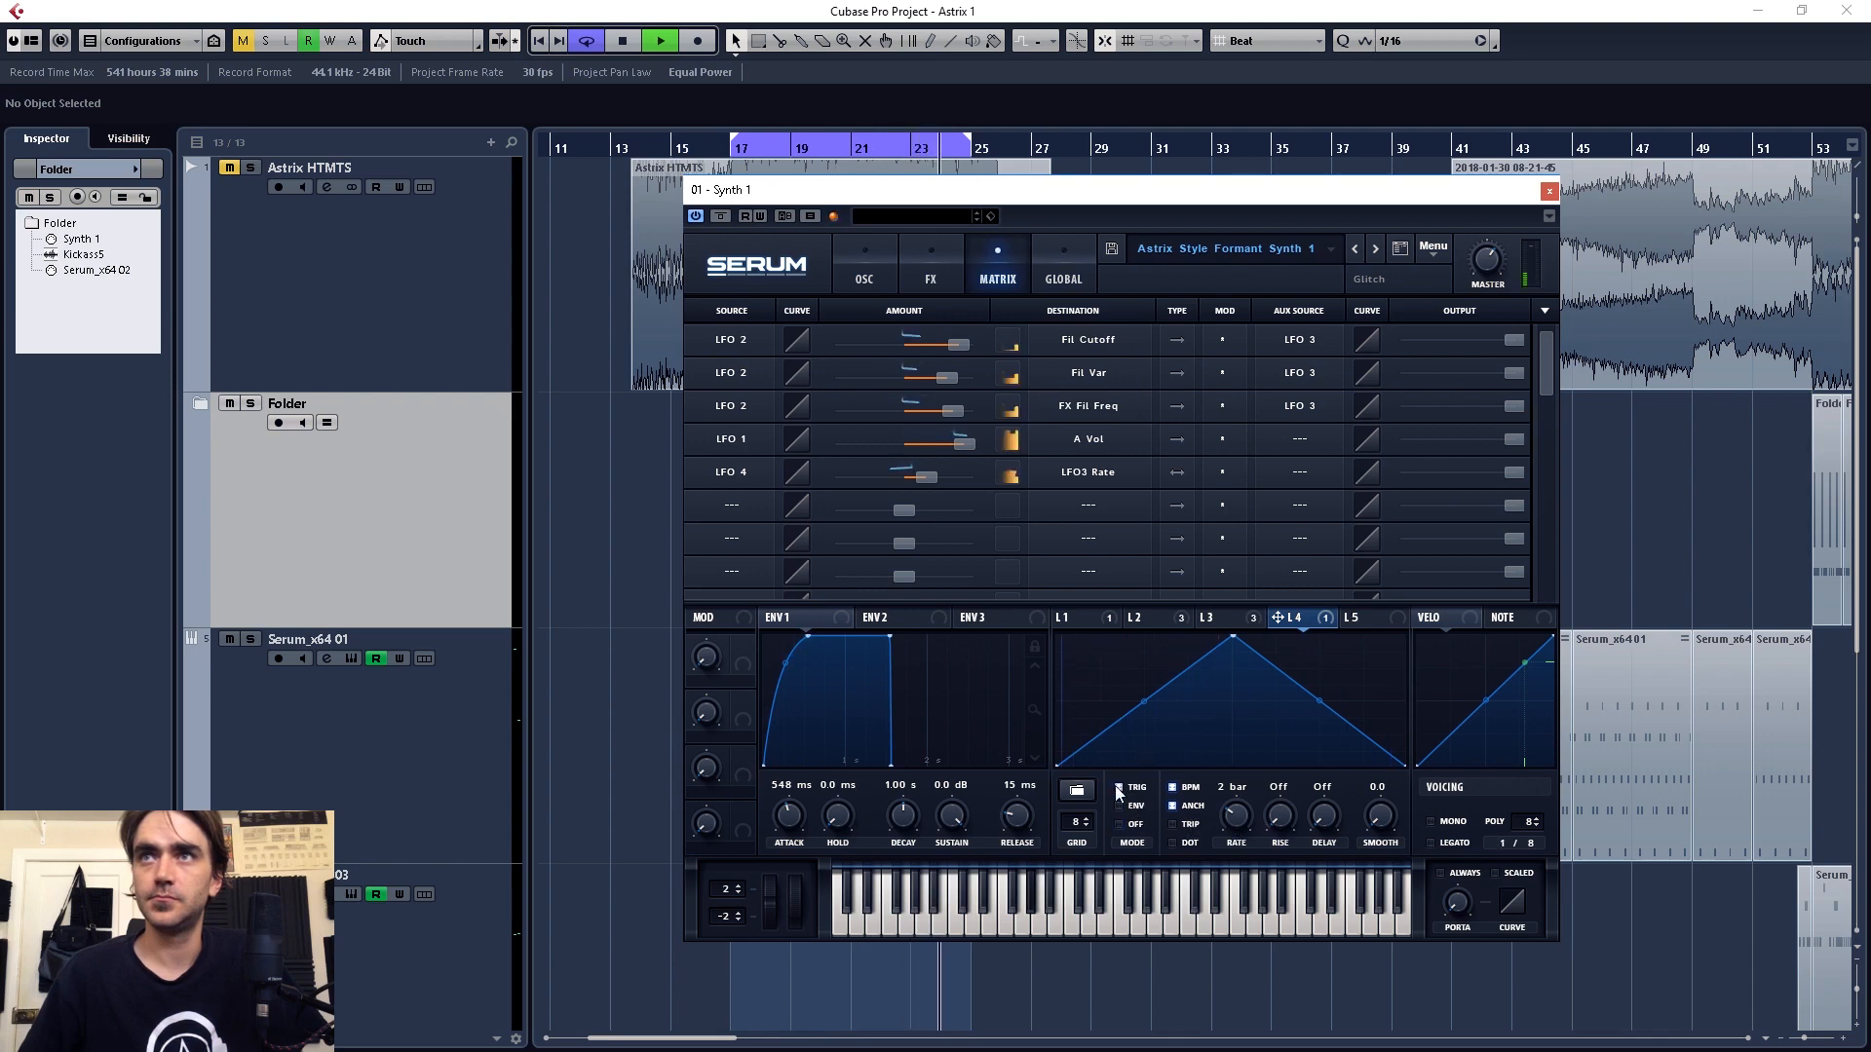
- While the loop plays, try LFO 3 in Trig mode, return it to Off, and set LFO 2 to Trig mode
click(1233, 614)
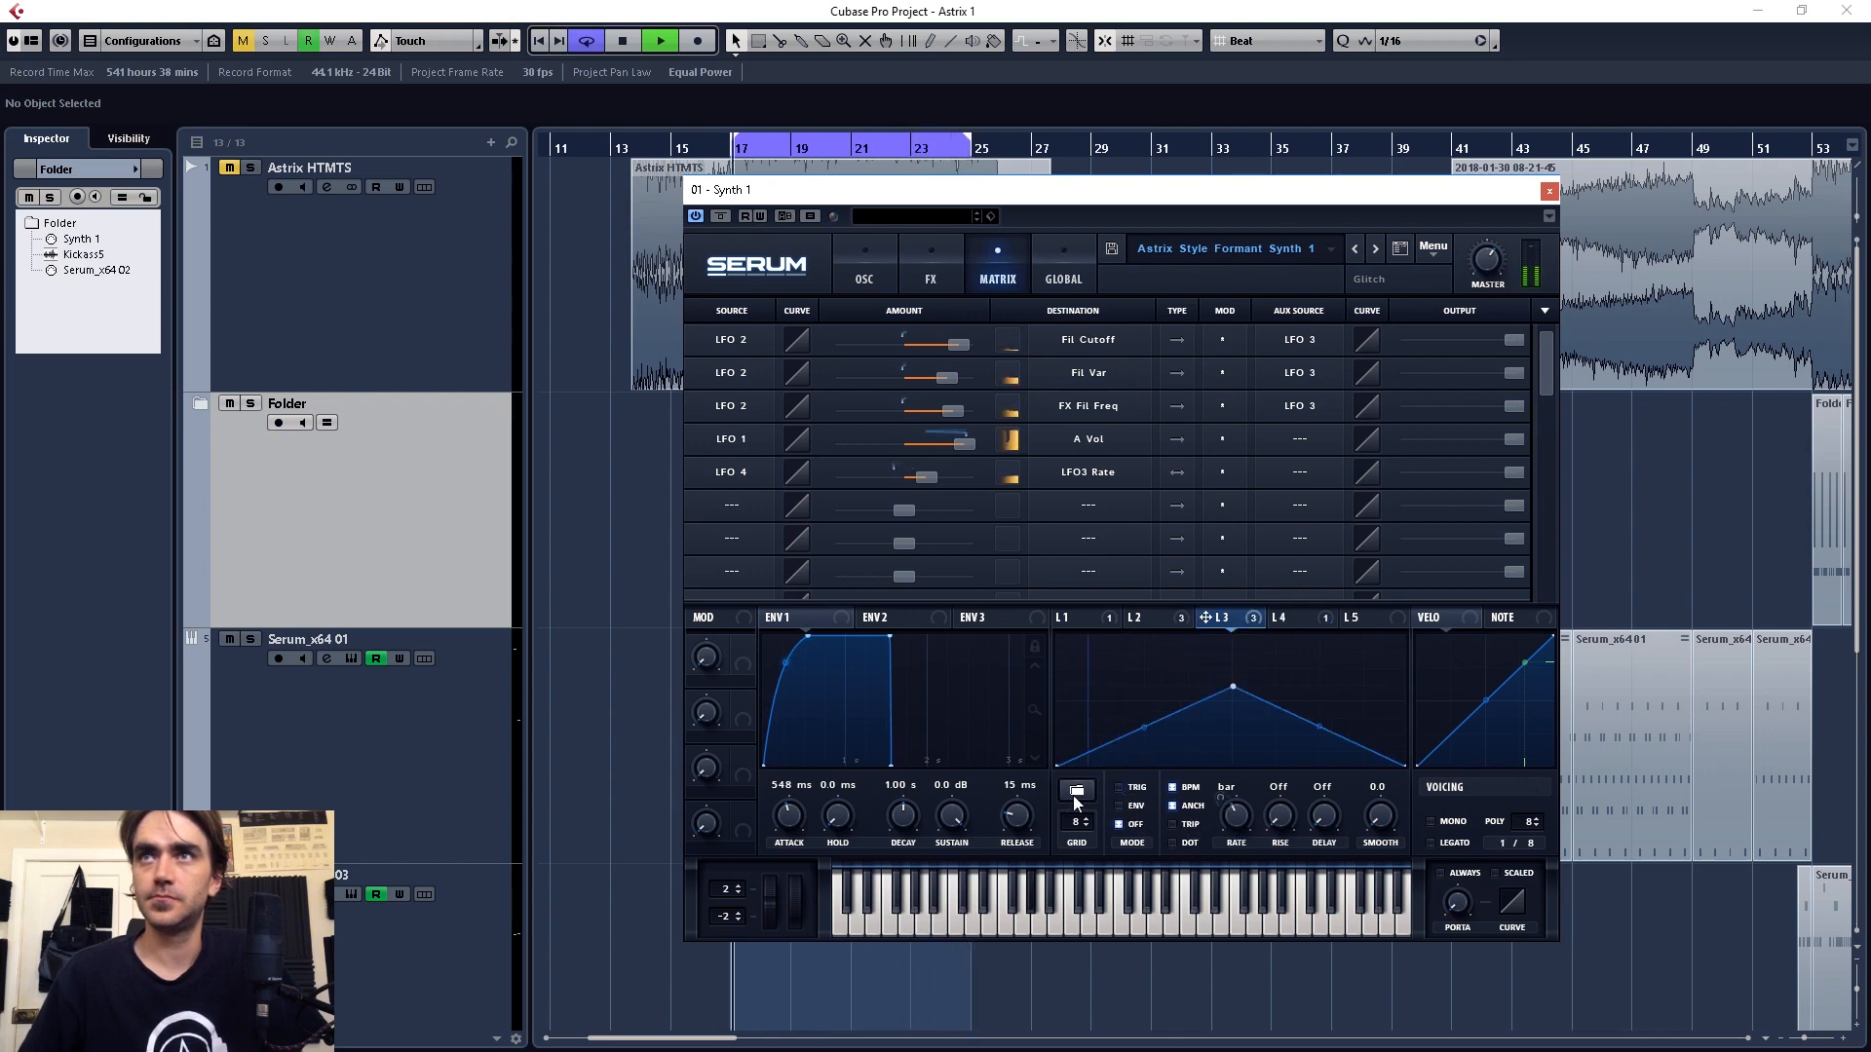
click(1118, 788)
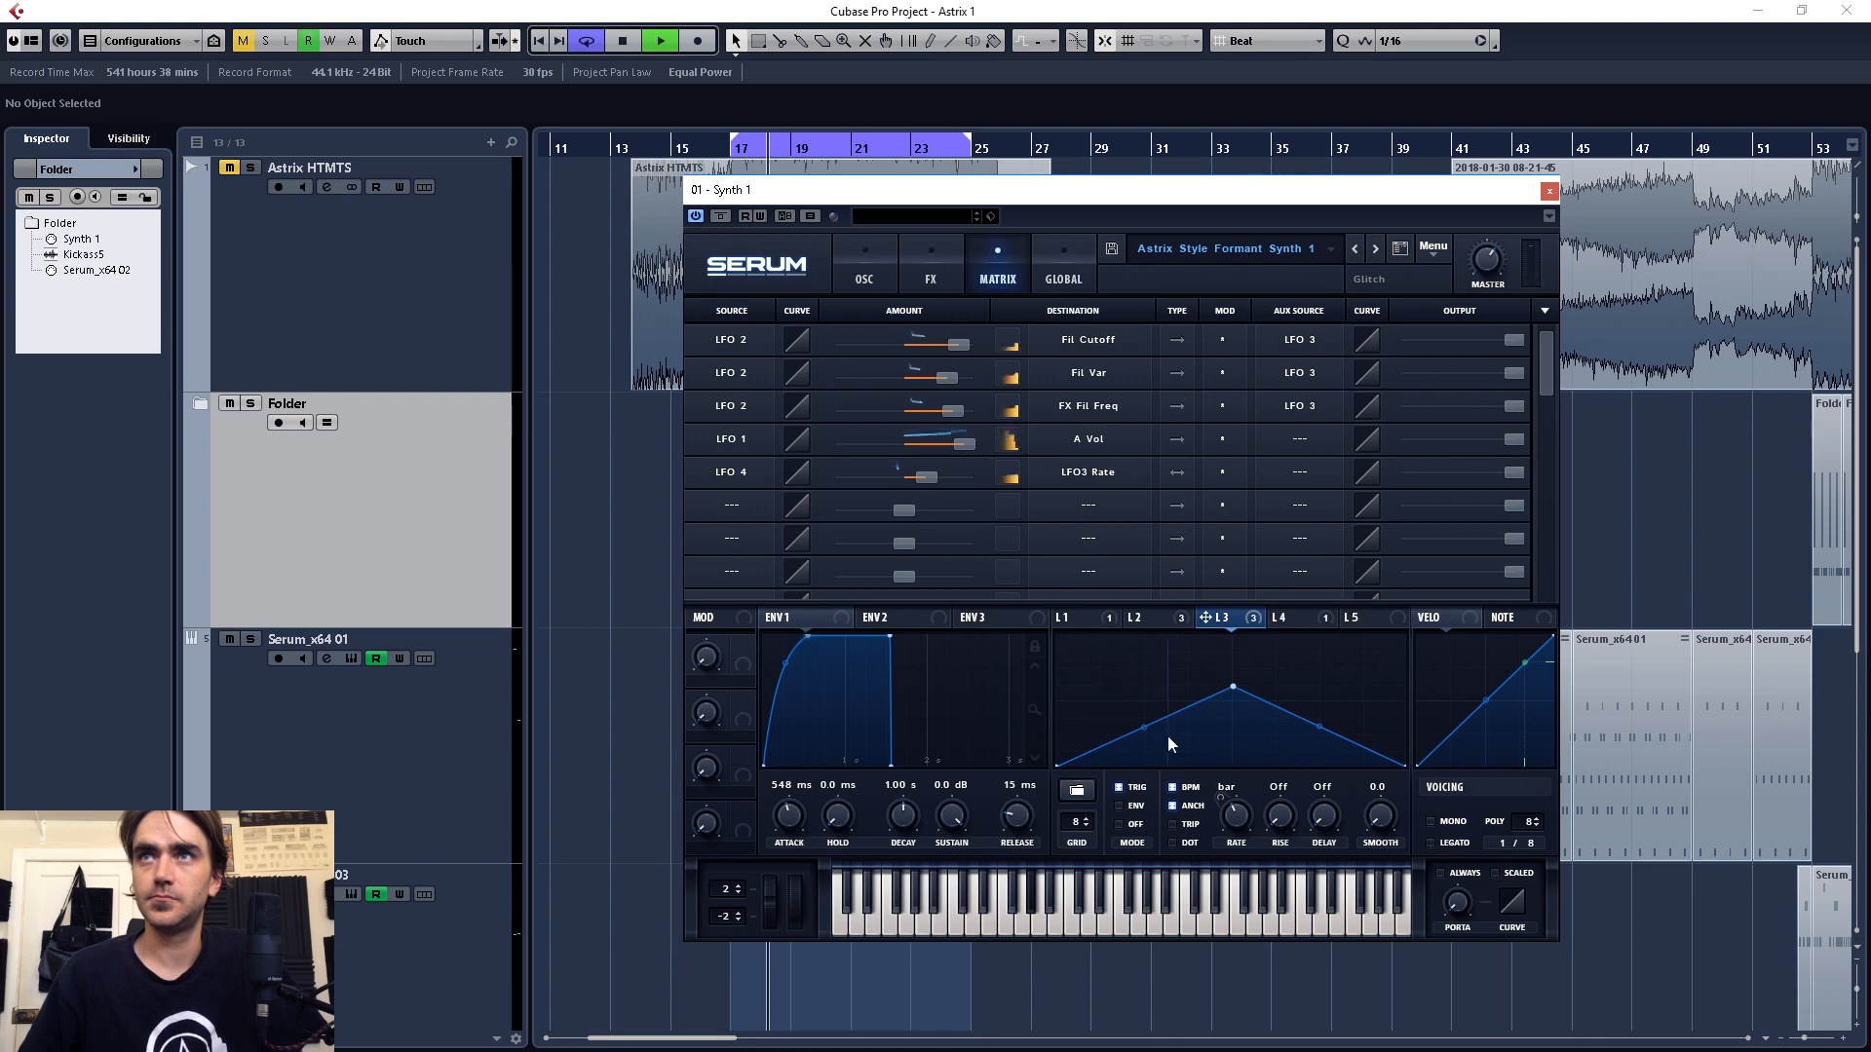
click(1120, 823)
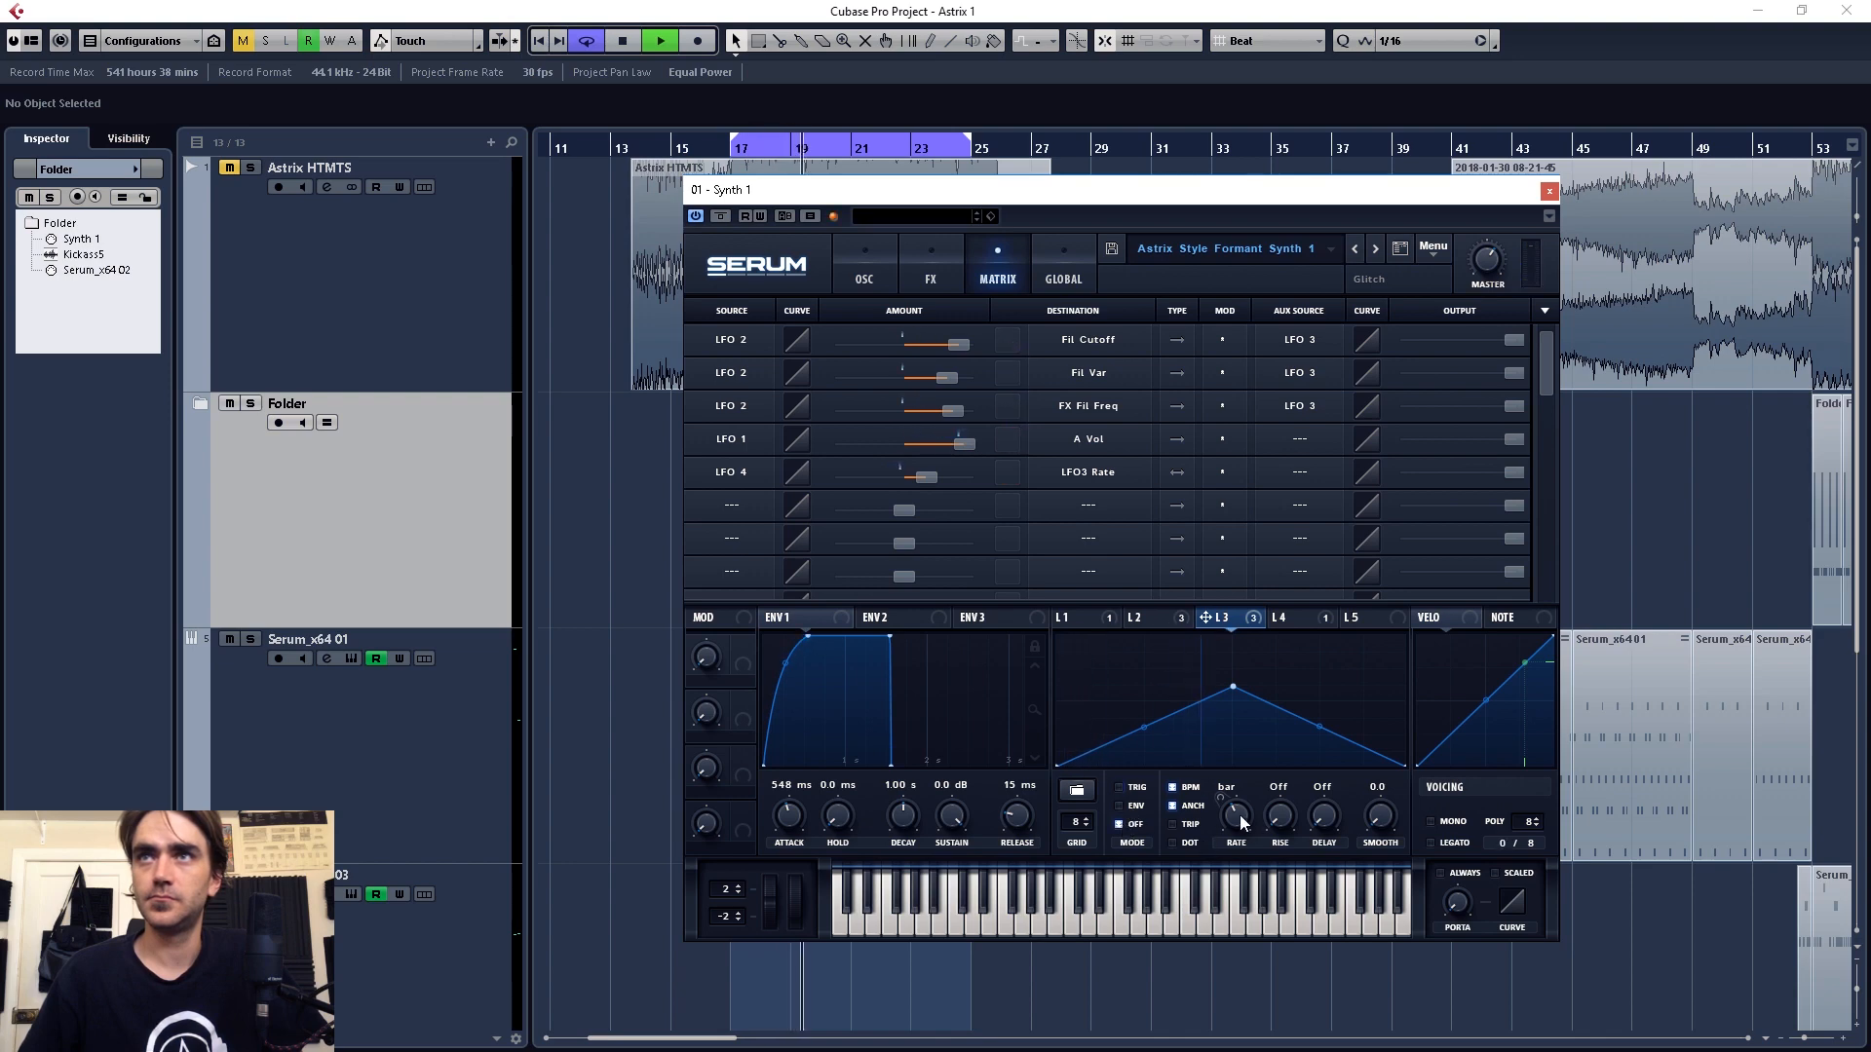
click(1159, 620)
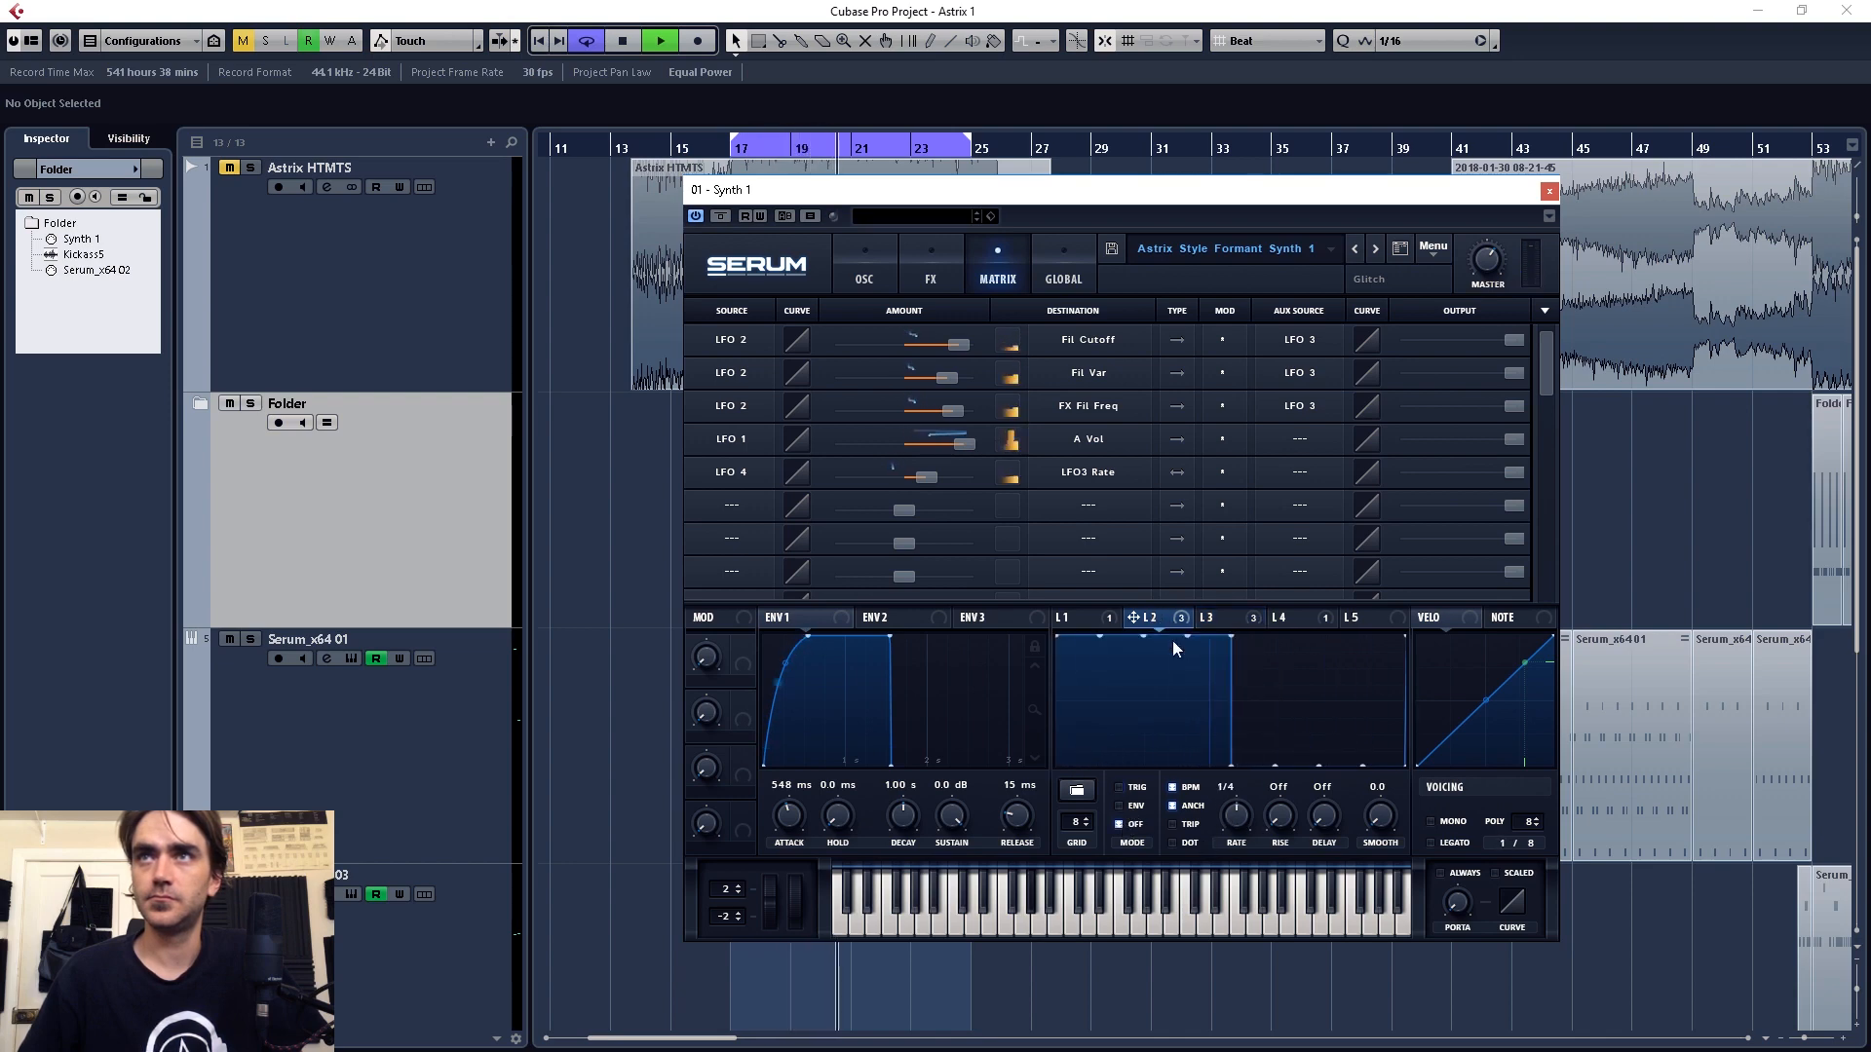
click(1130, 787)
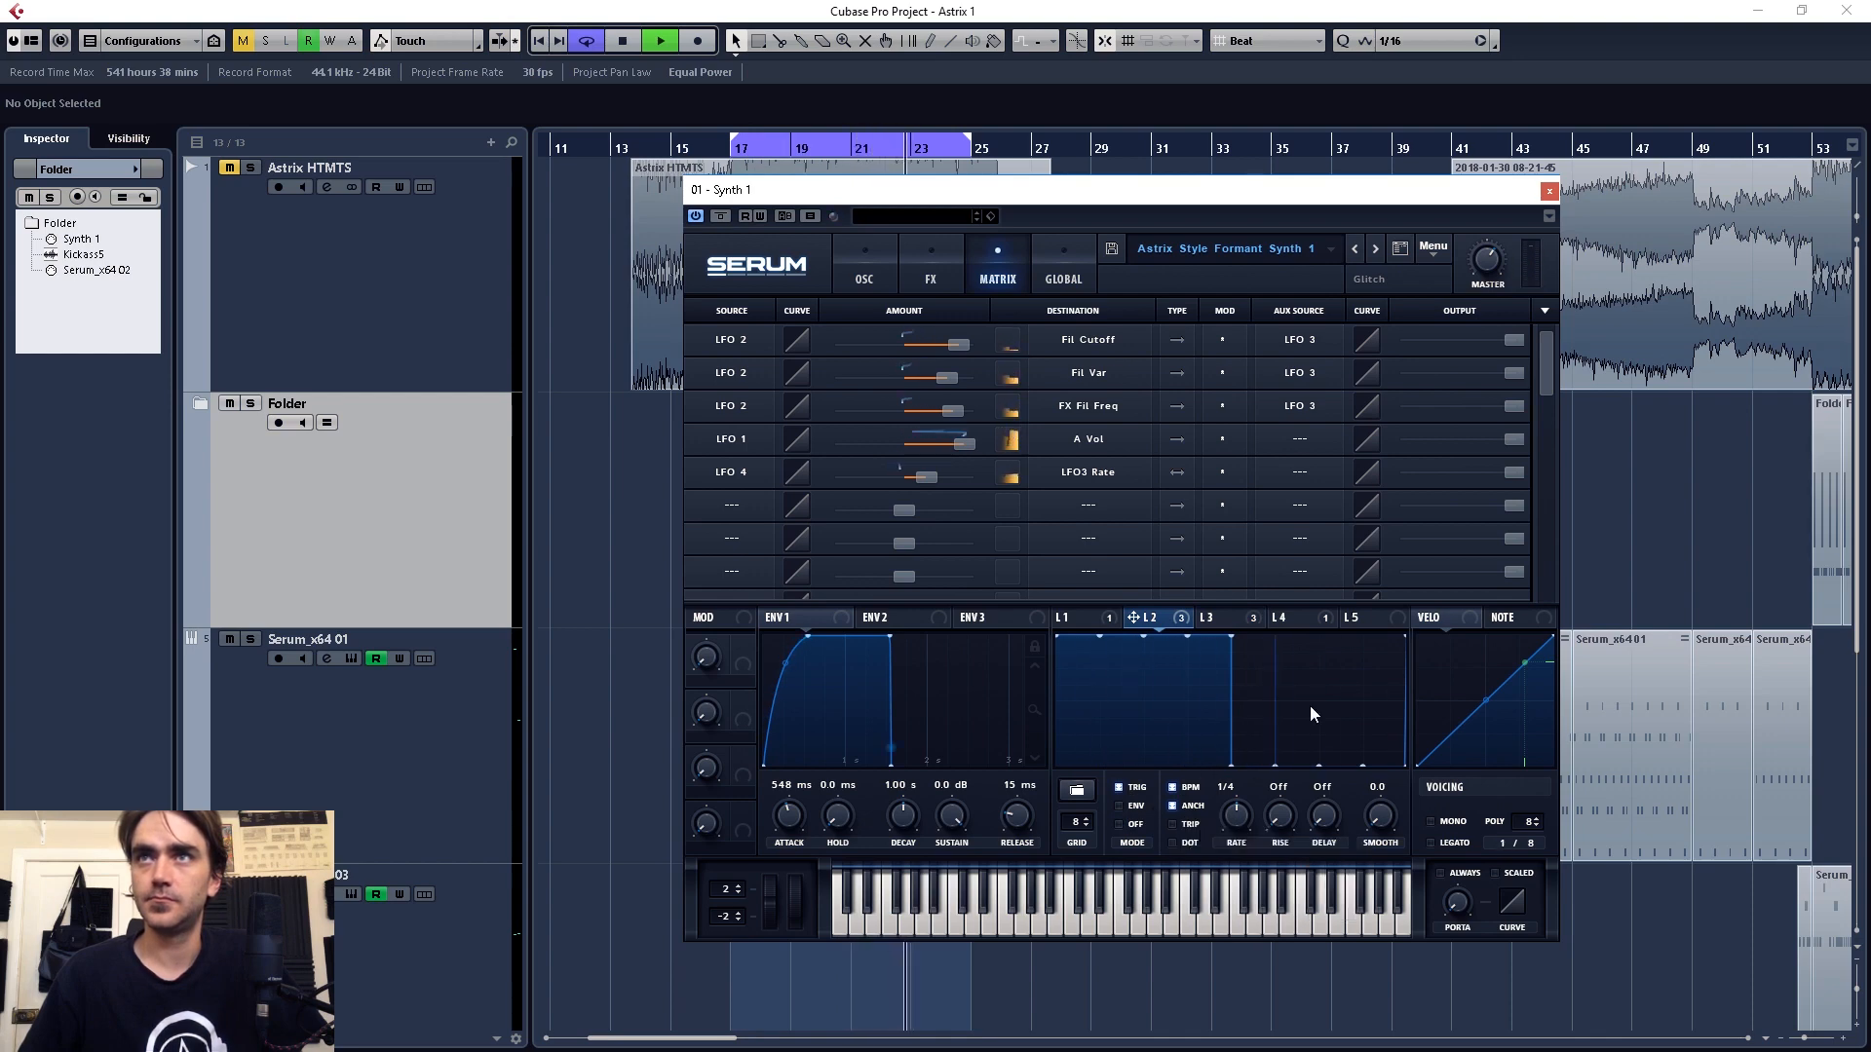
- Stop playback and redraw LFO 4's triangle as an irregular step pattern with varying heights across the grid
click(1292, 618)
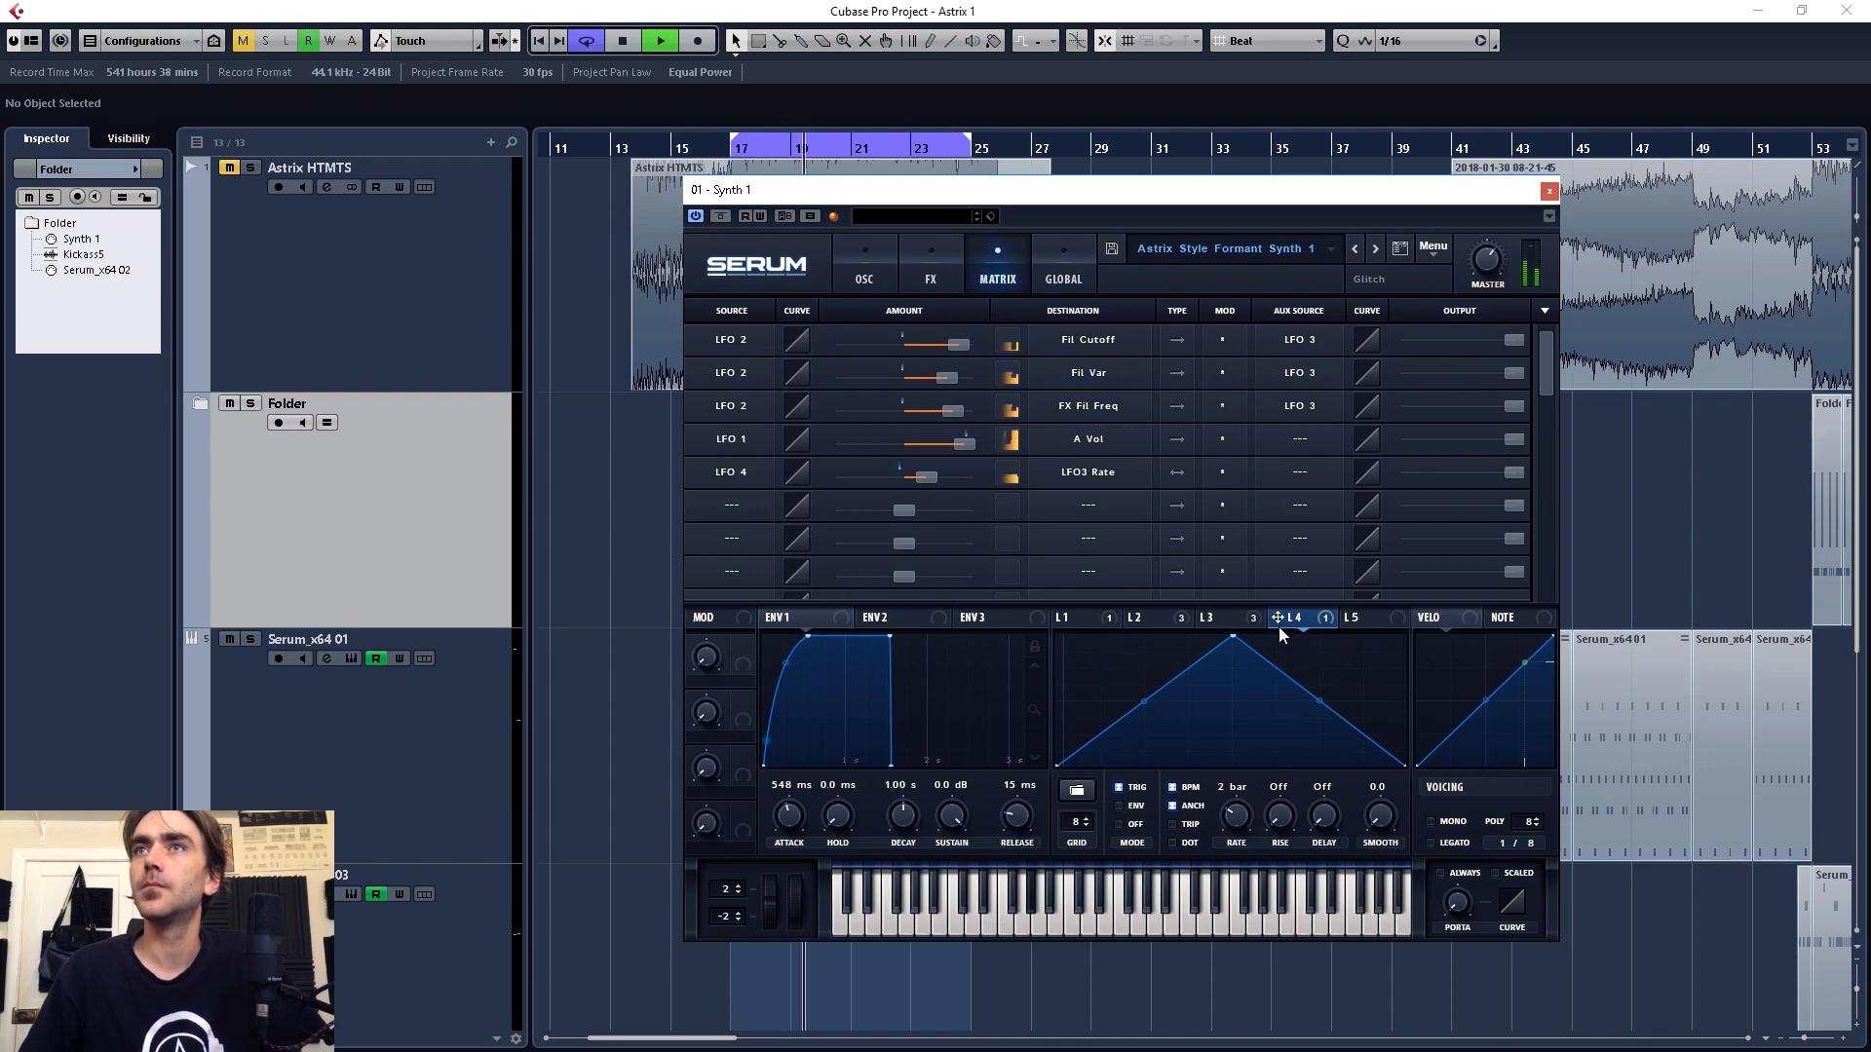
key(space)
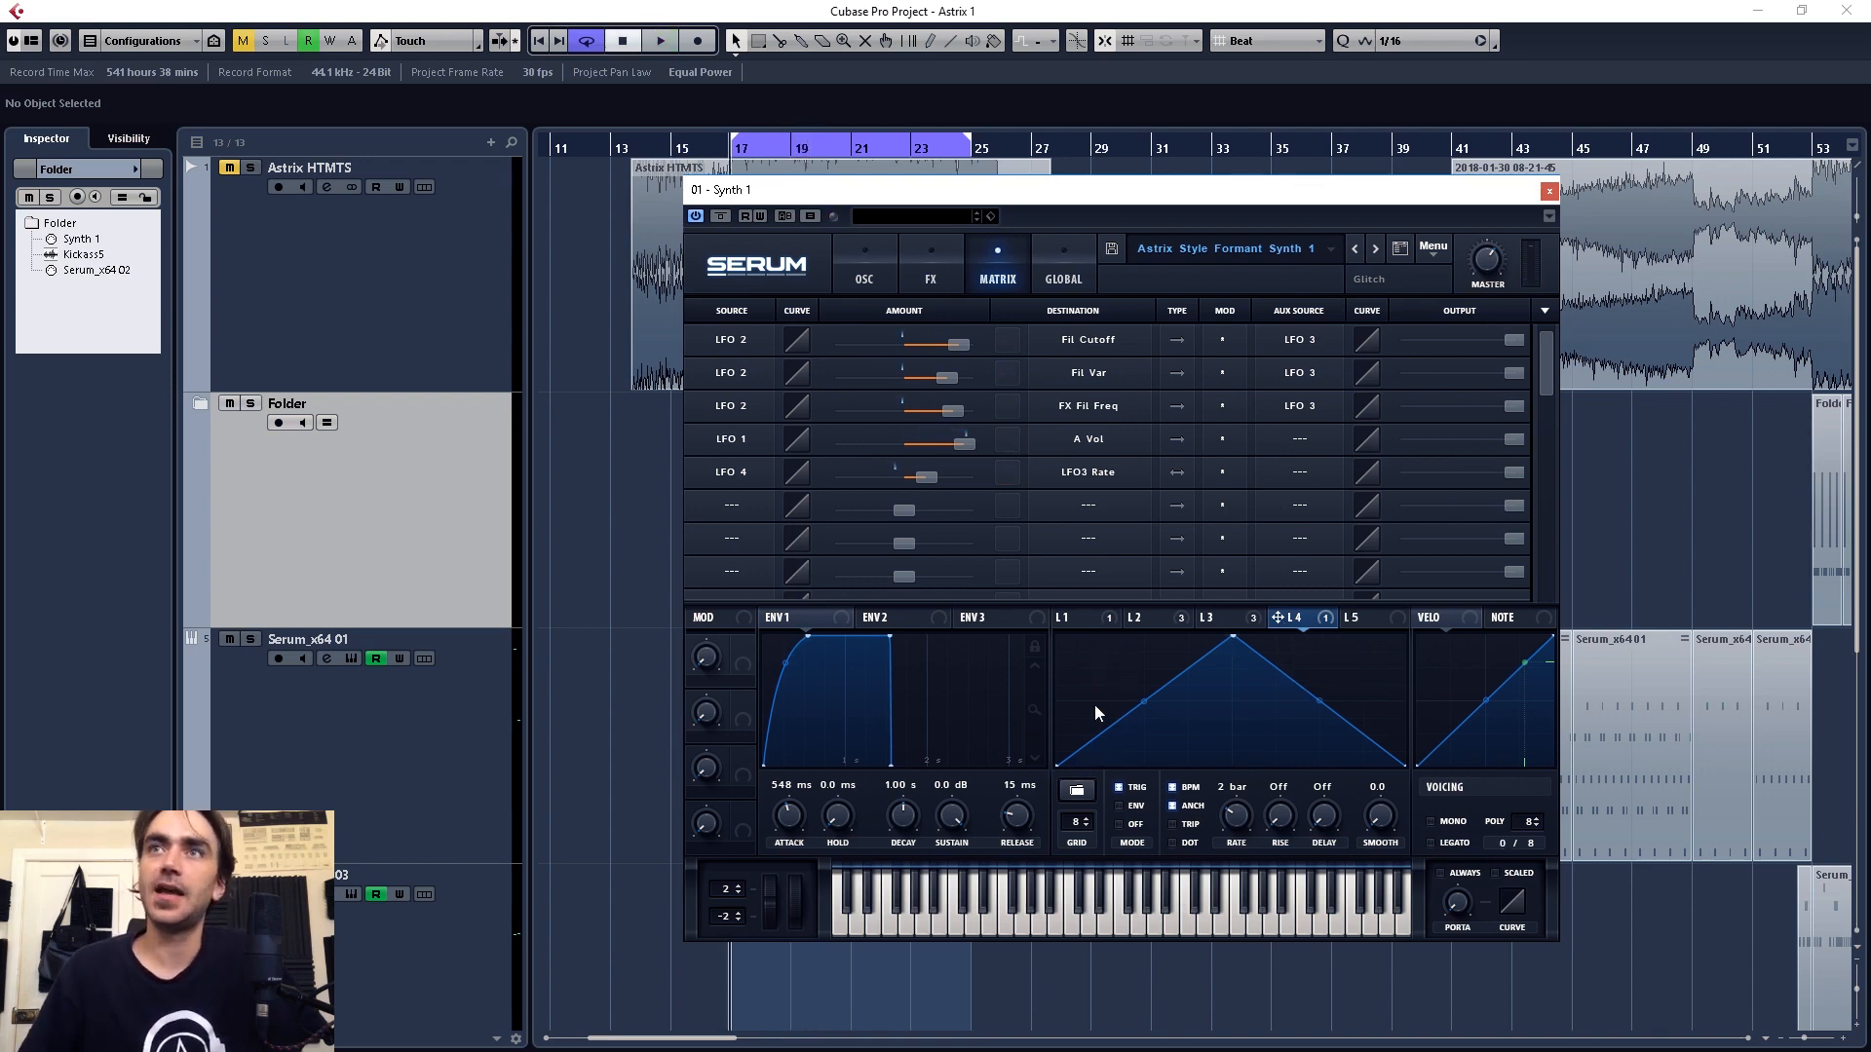
drag(1077, 712, 1126, 711)
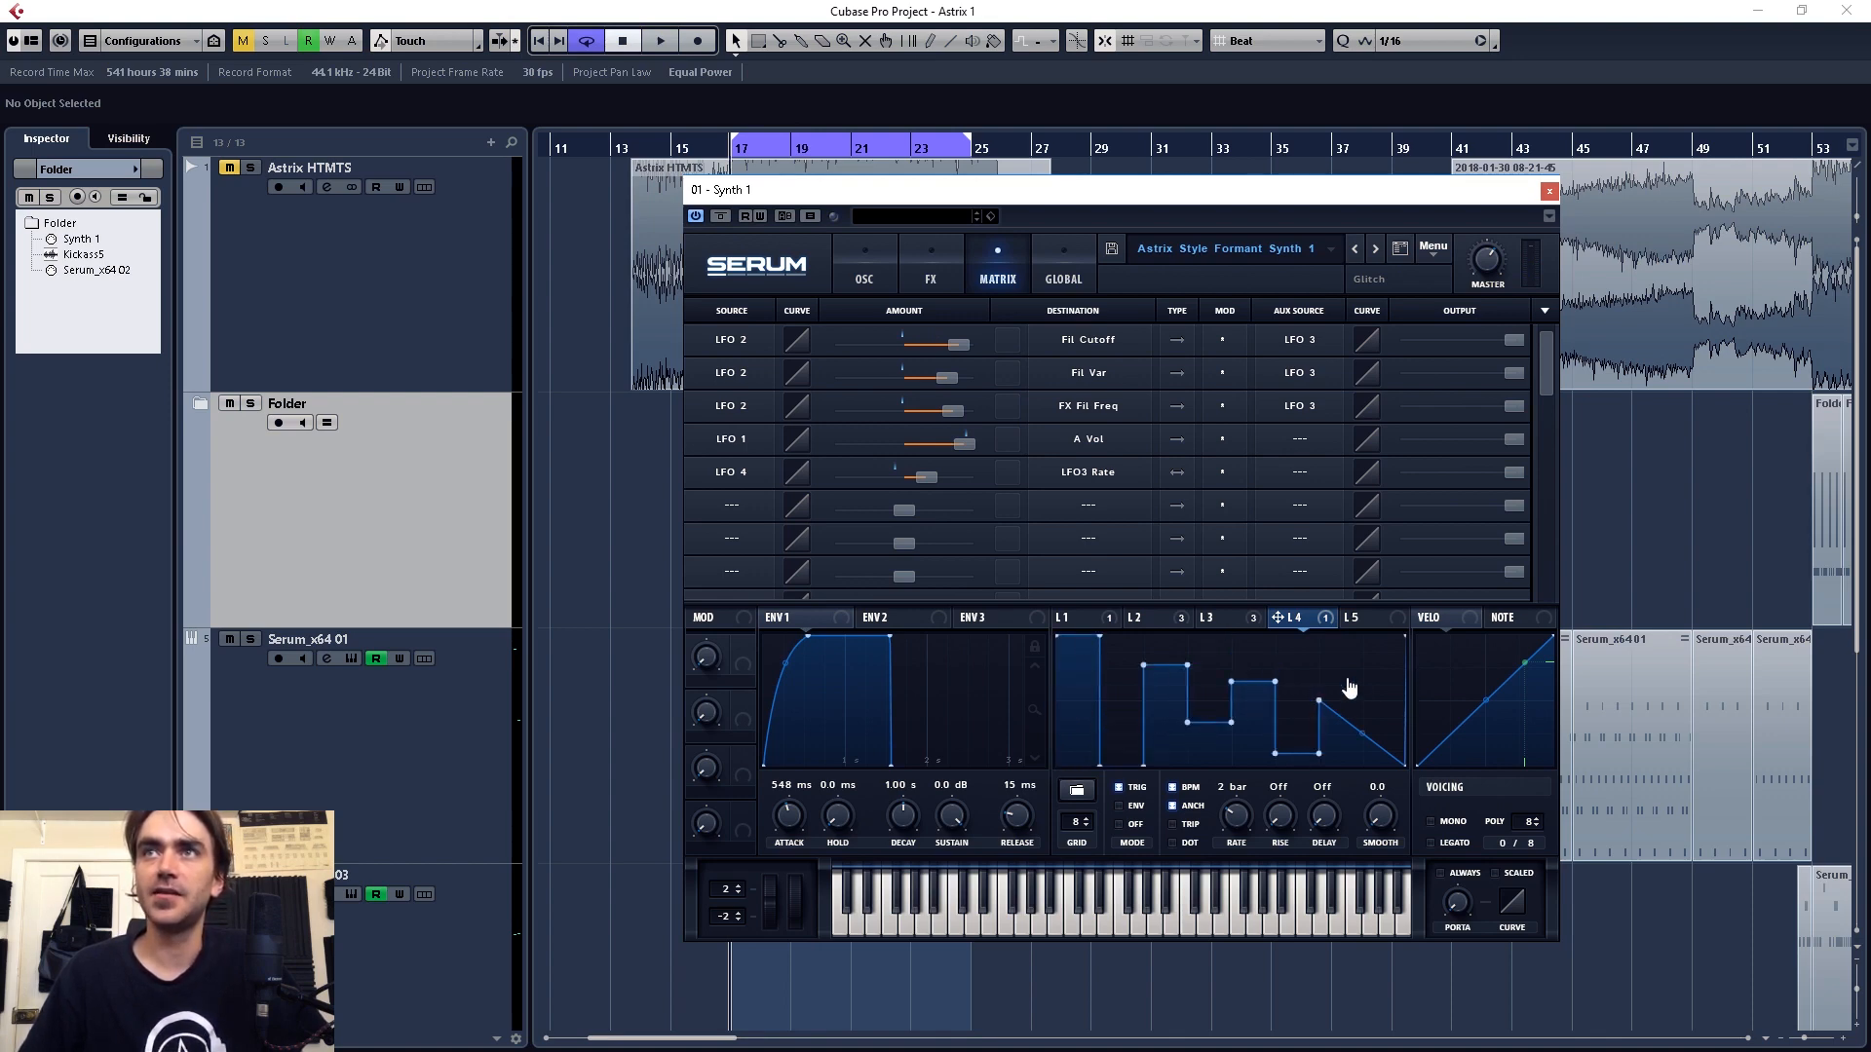
drag(1349, 687, 1344, 658)
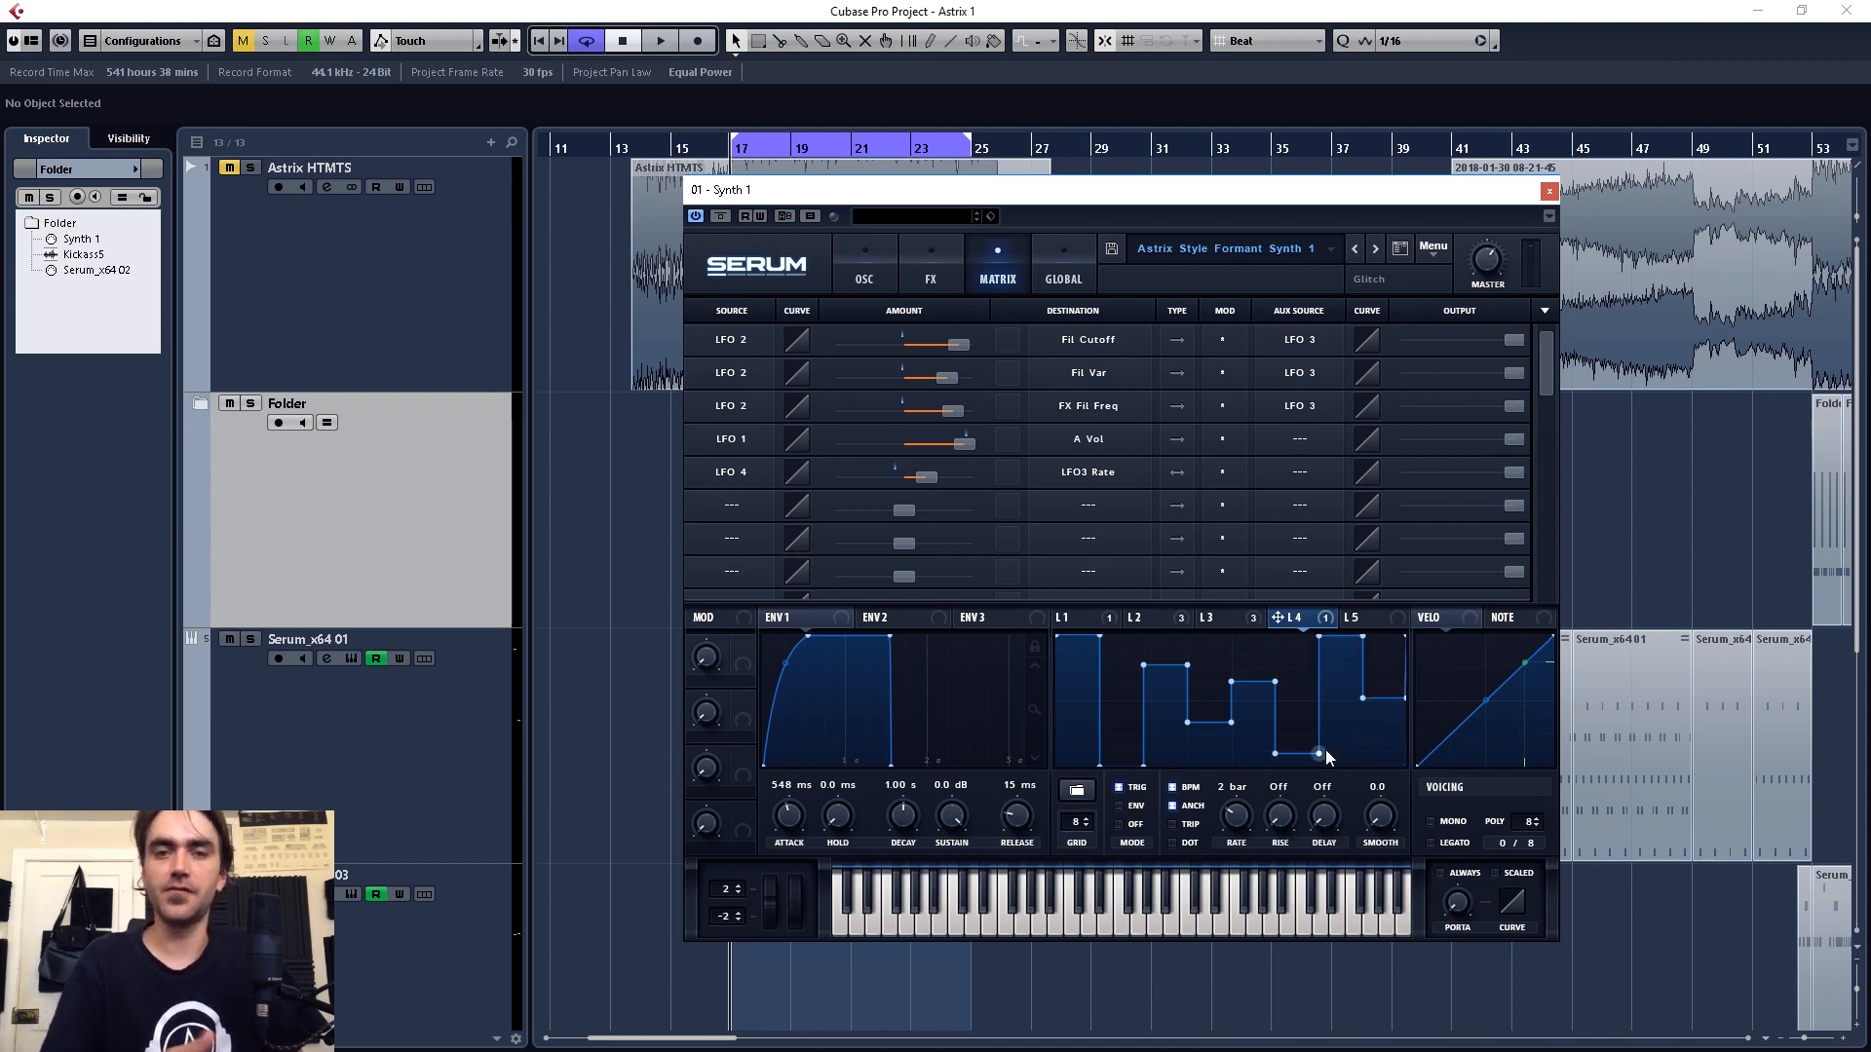
- Audition the loop with the stepped LFO 4 shape, and set LFO 4's mode to Off
key(space)
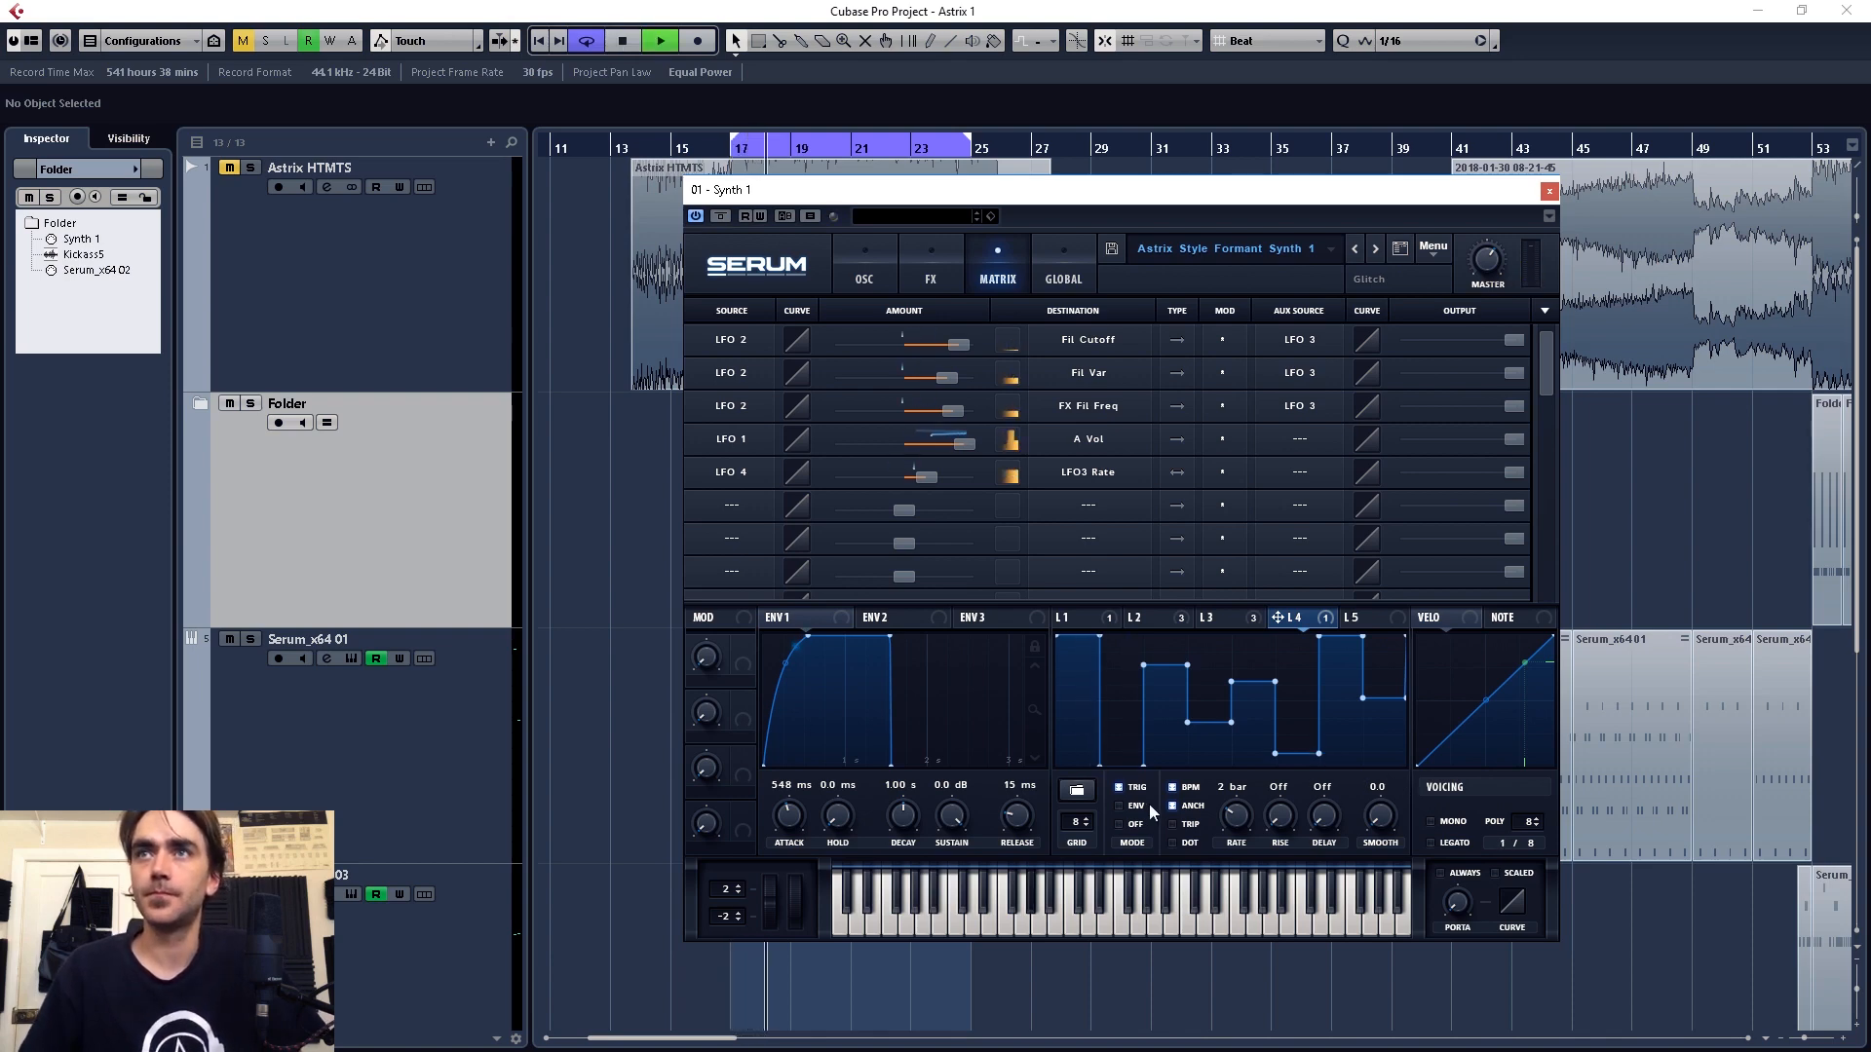
click(1120, 825)
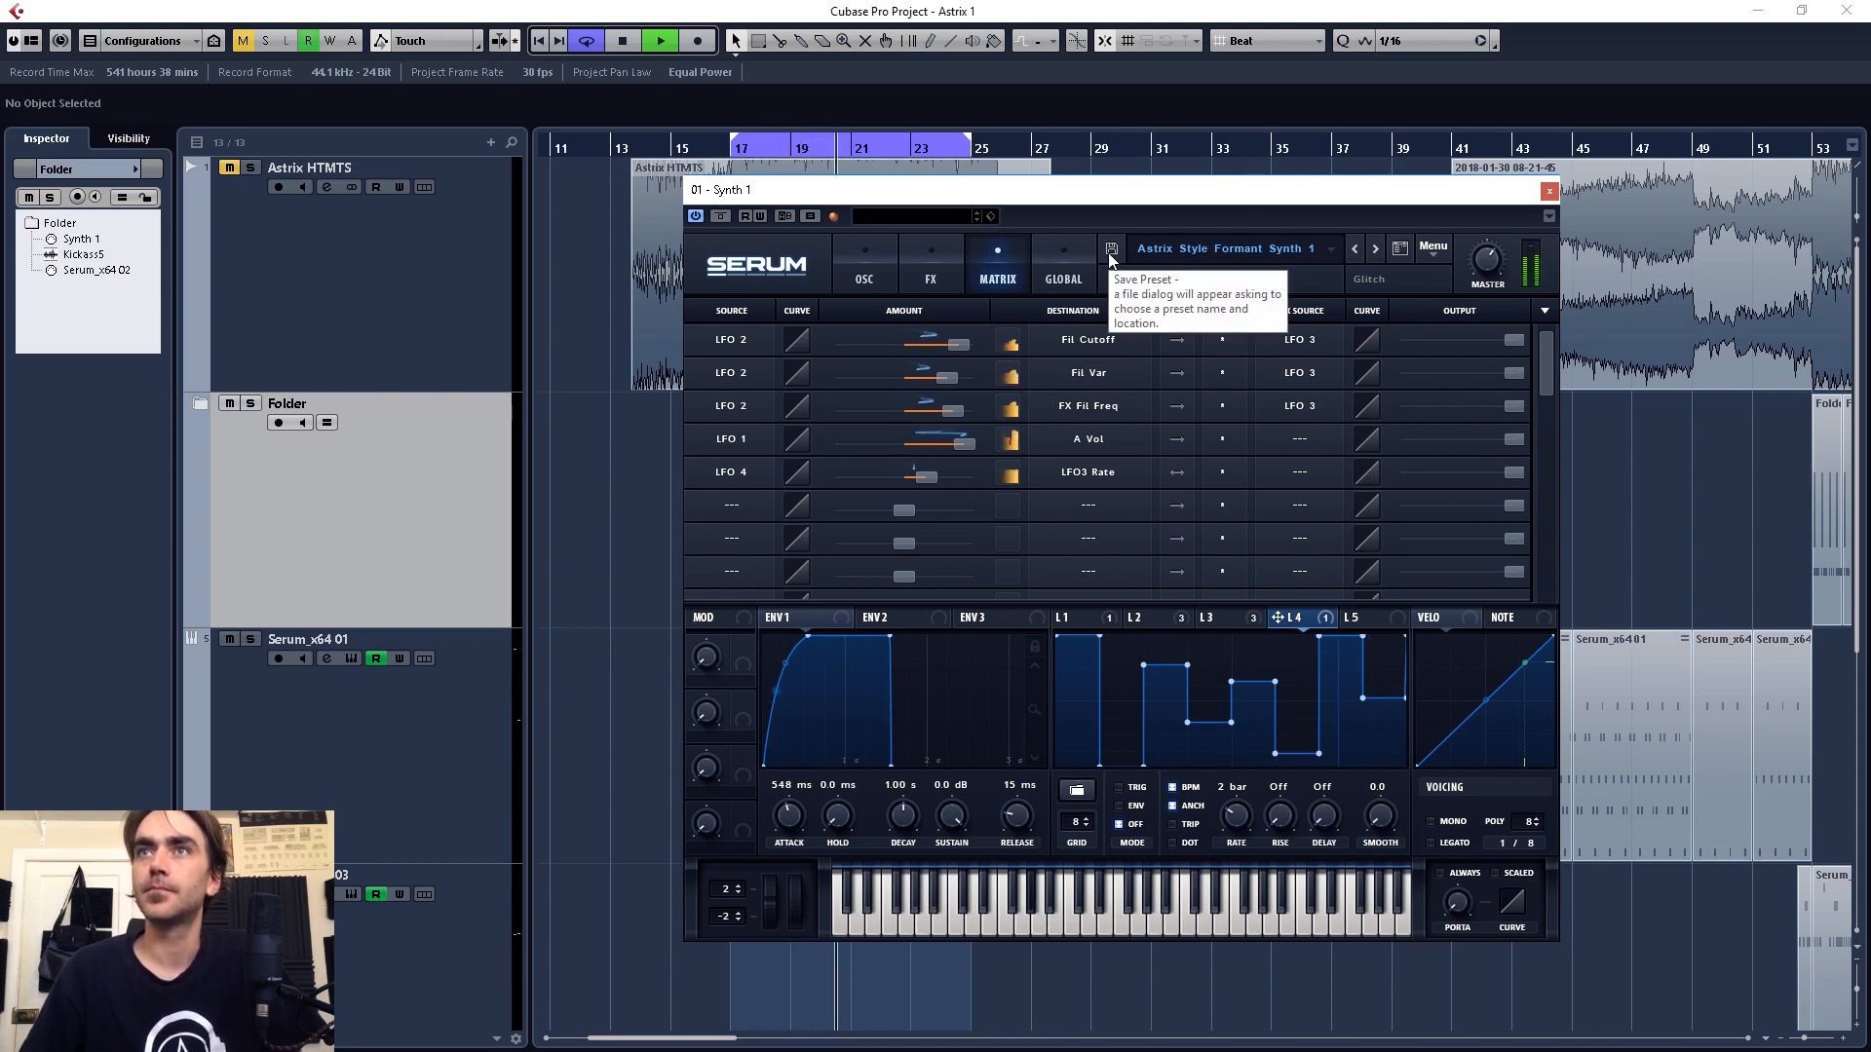
key(space)
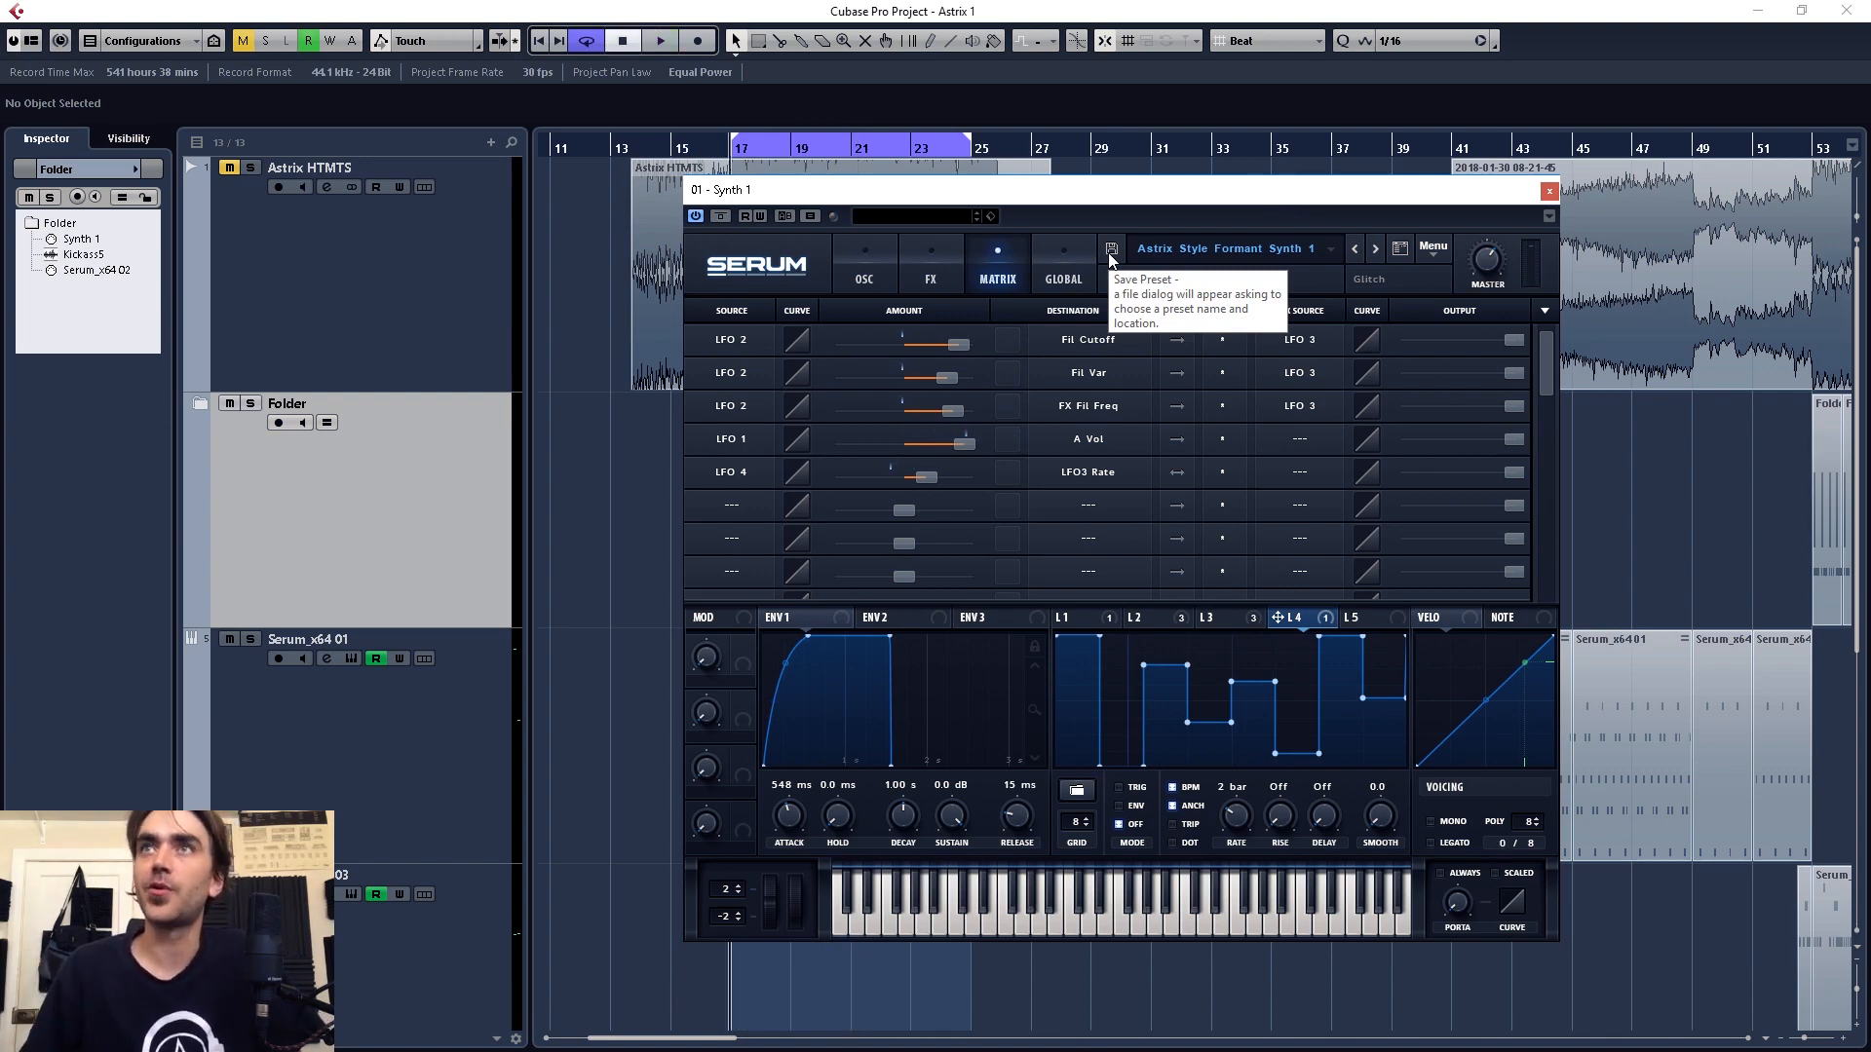
- Save the patch in the User presets as Astrix Style Formant Synth Variation 1
click(1113, 254)
click(990, 639)
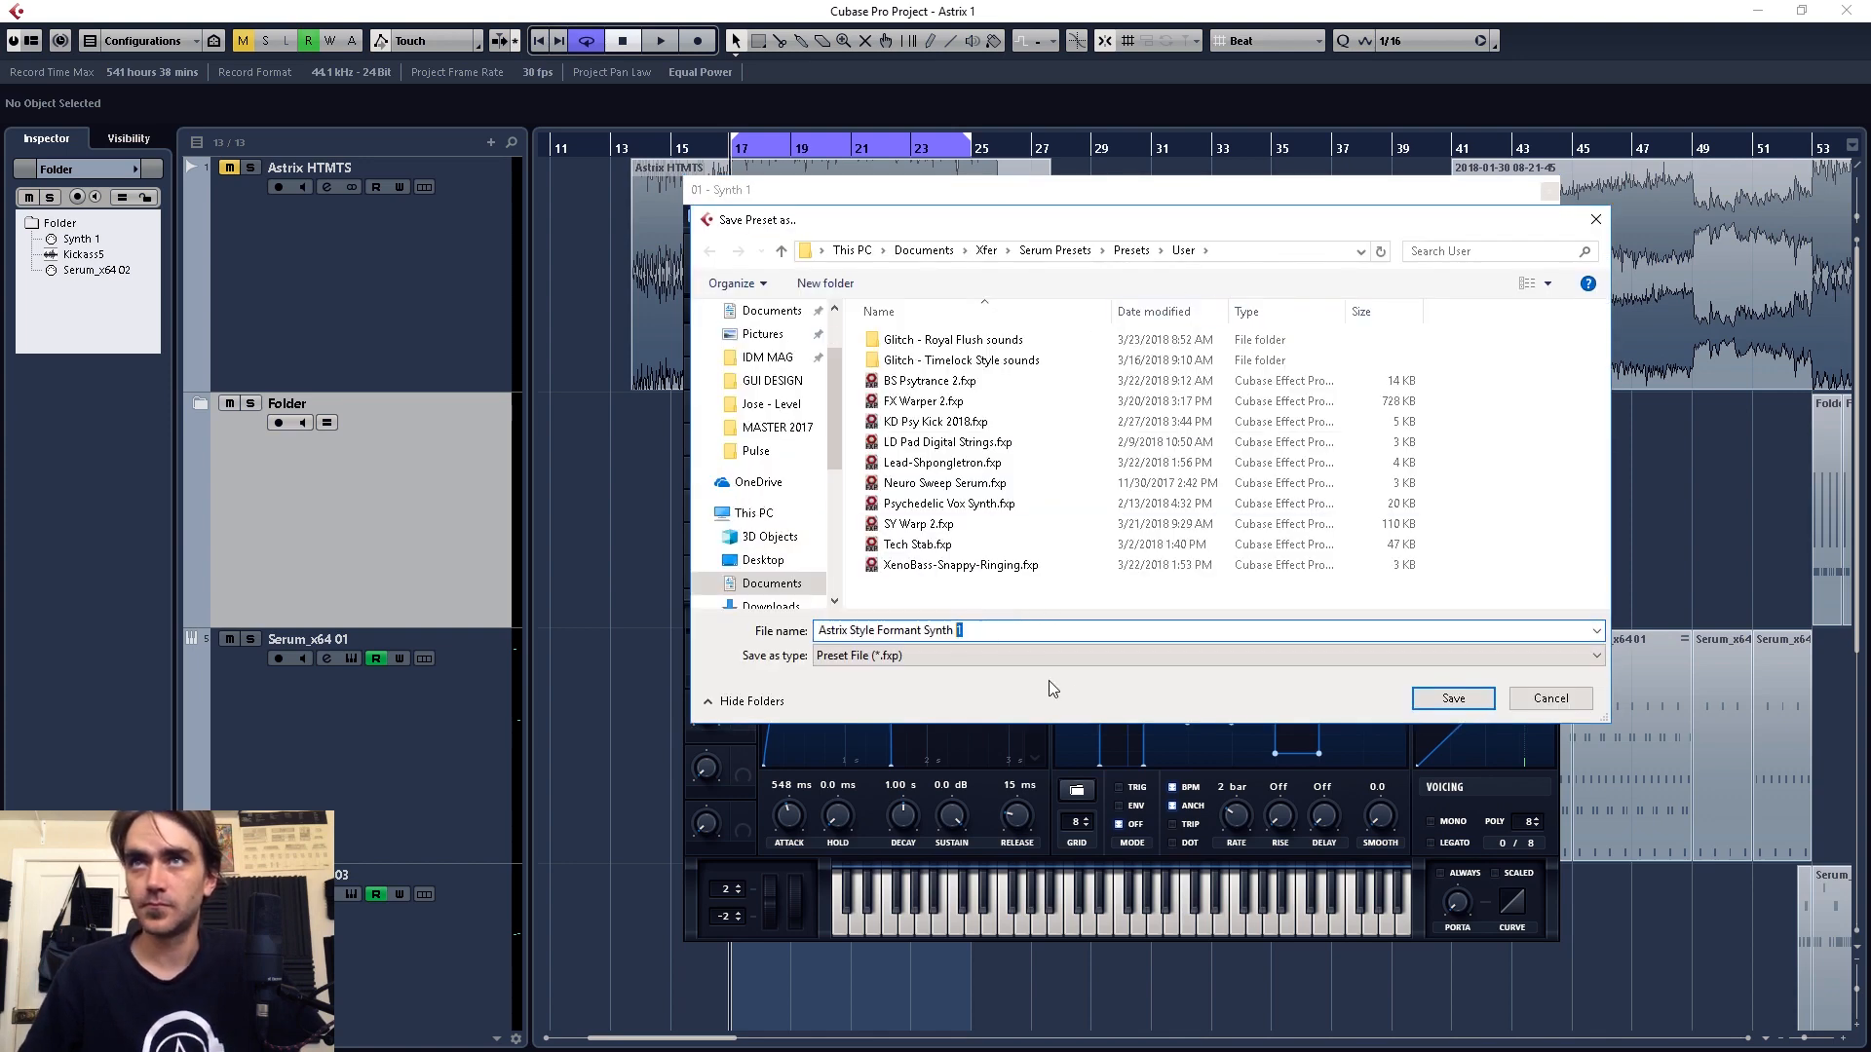
key(Return)
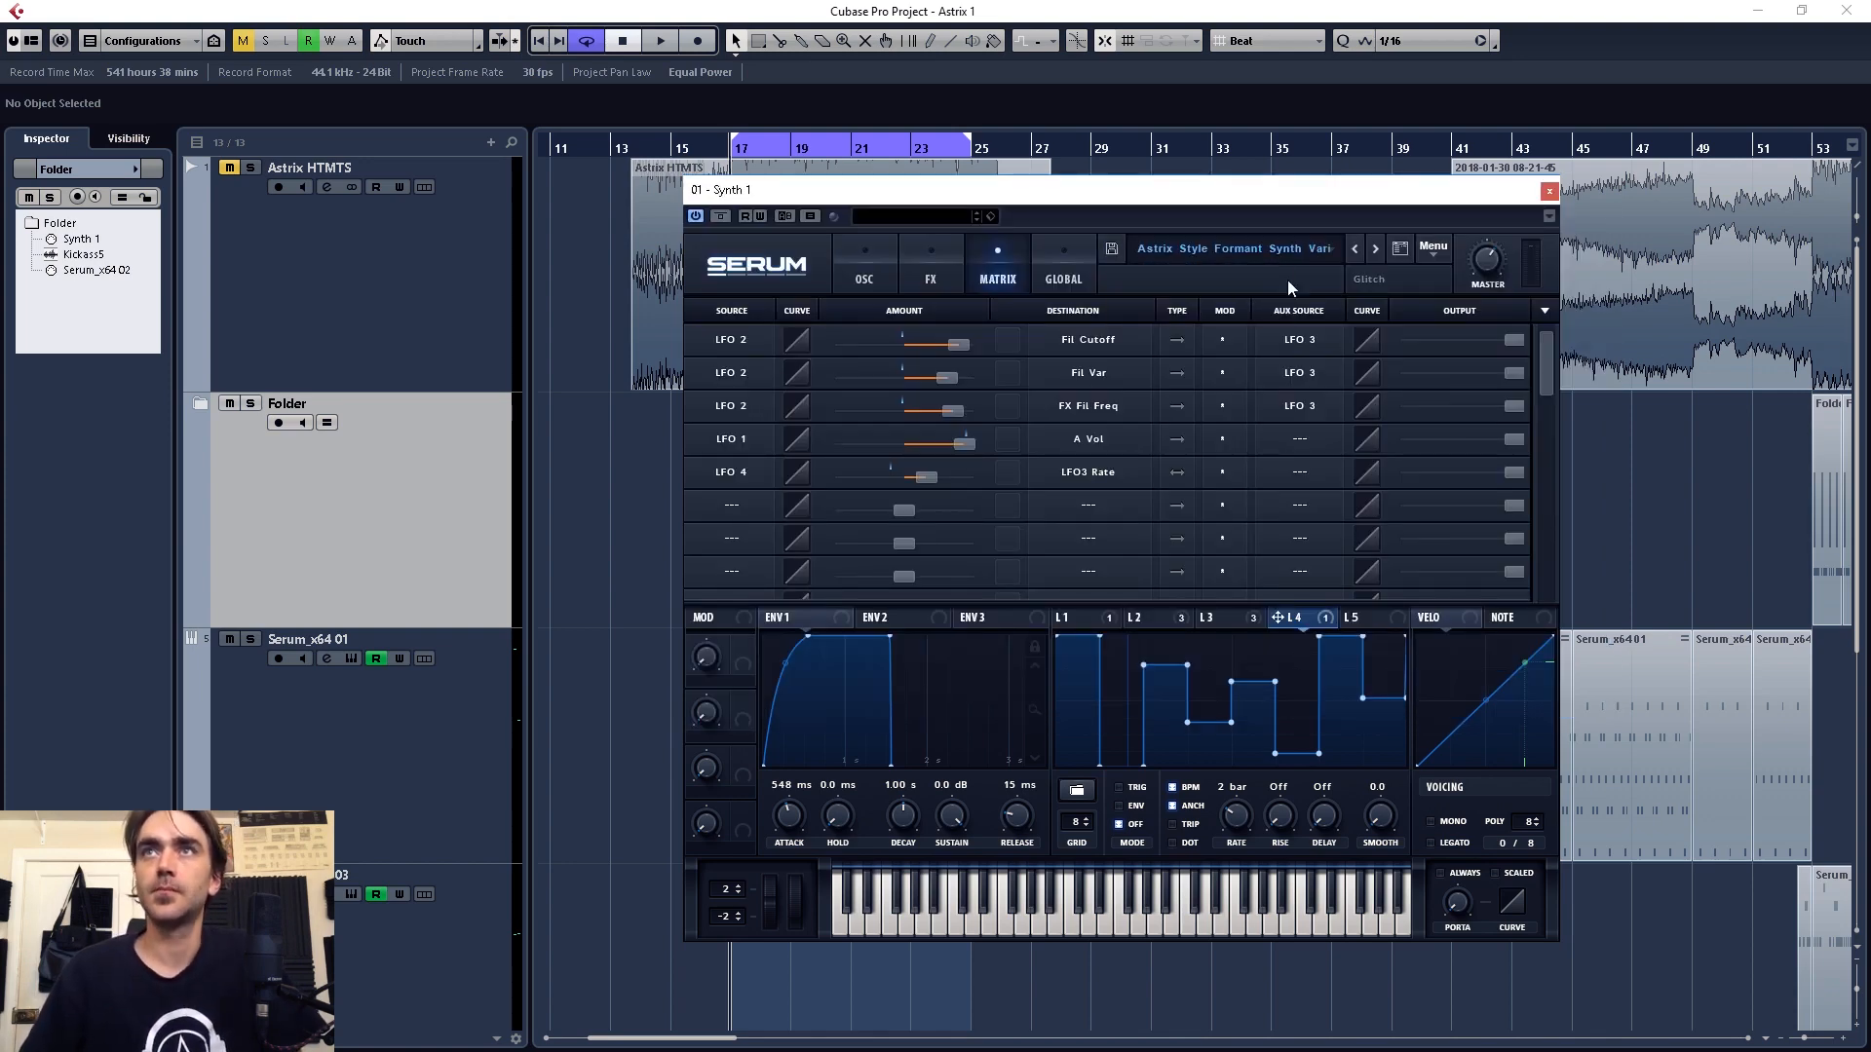
- Load the original Astrix Style Formant Synth 1 preset as the base for another variation
click(1215, 260)
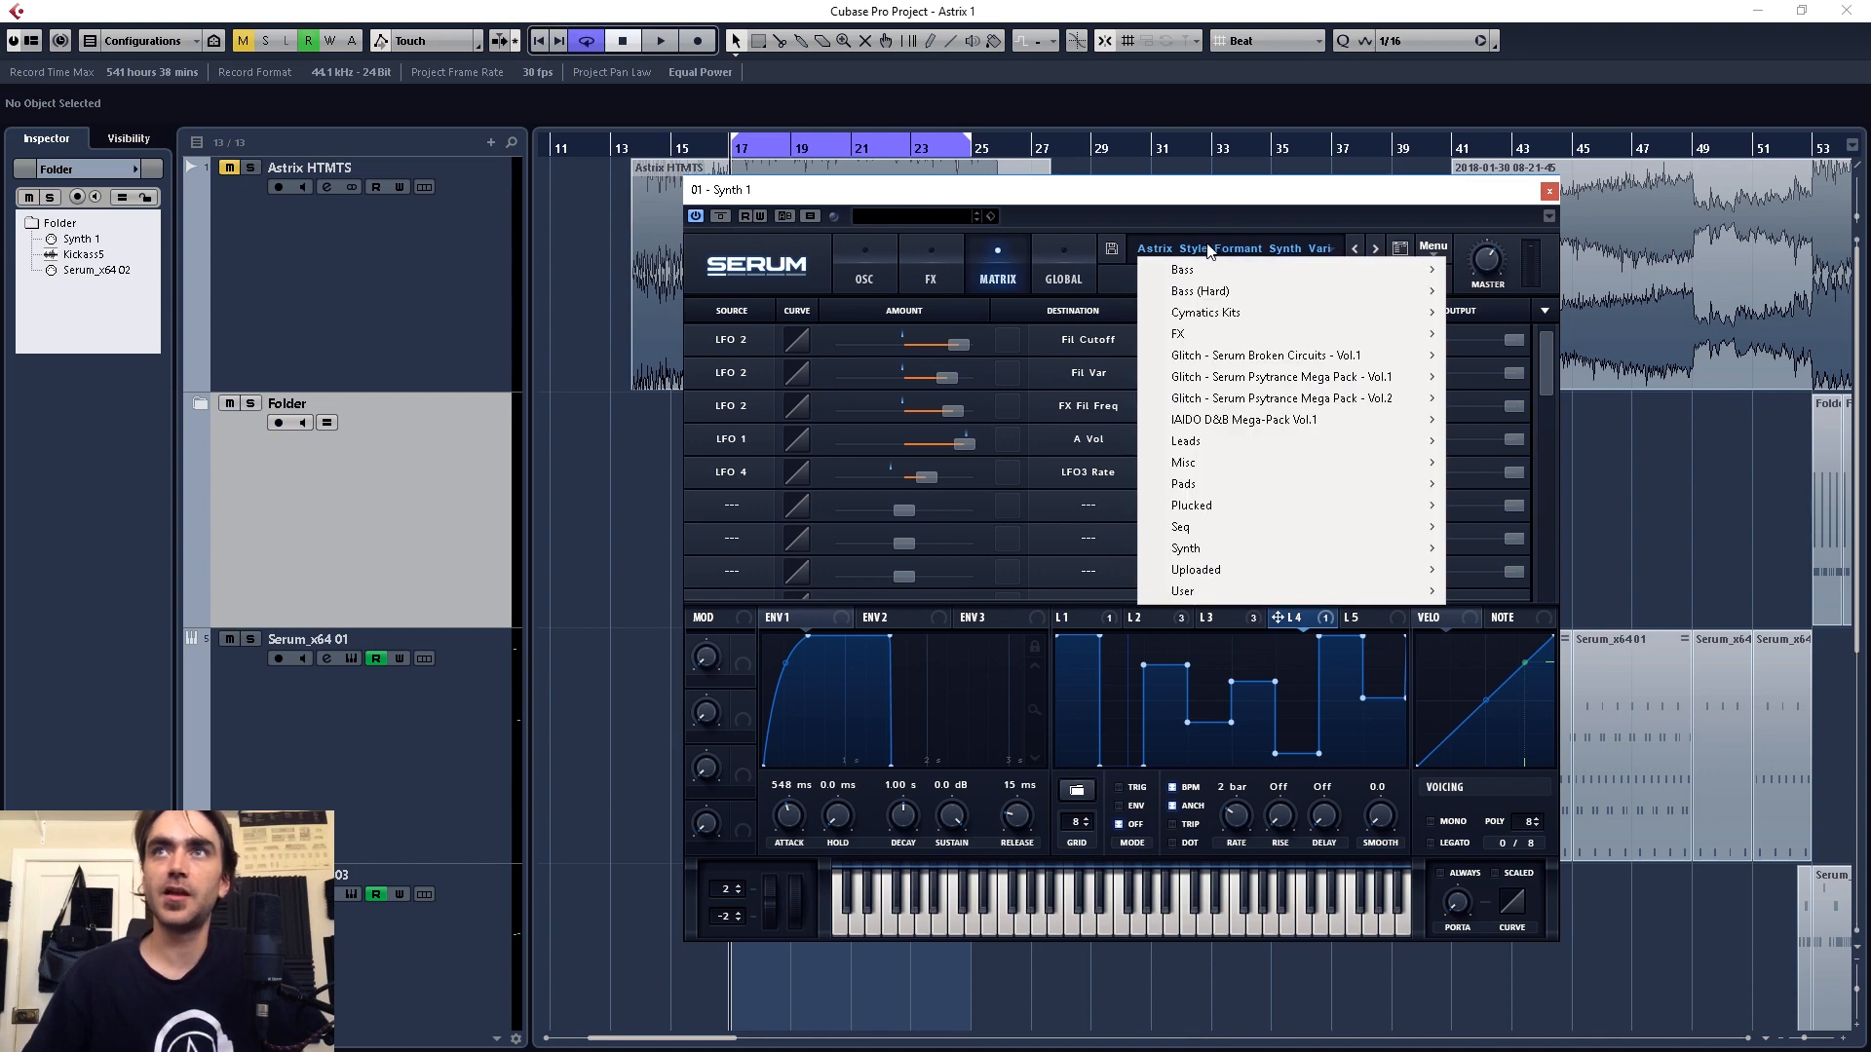
mouse_move(1213, 595)
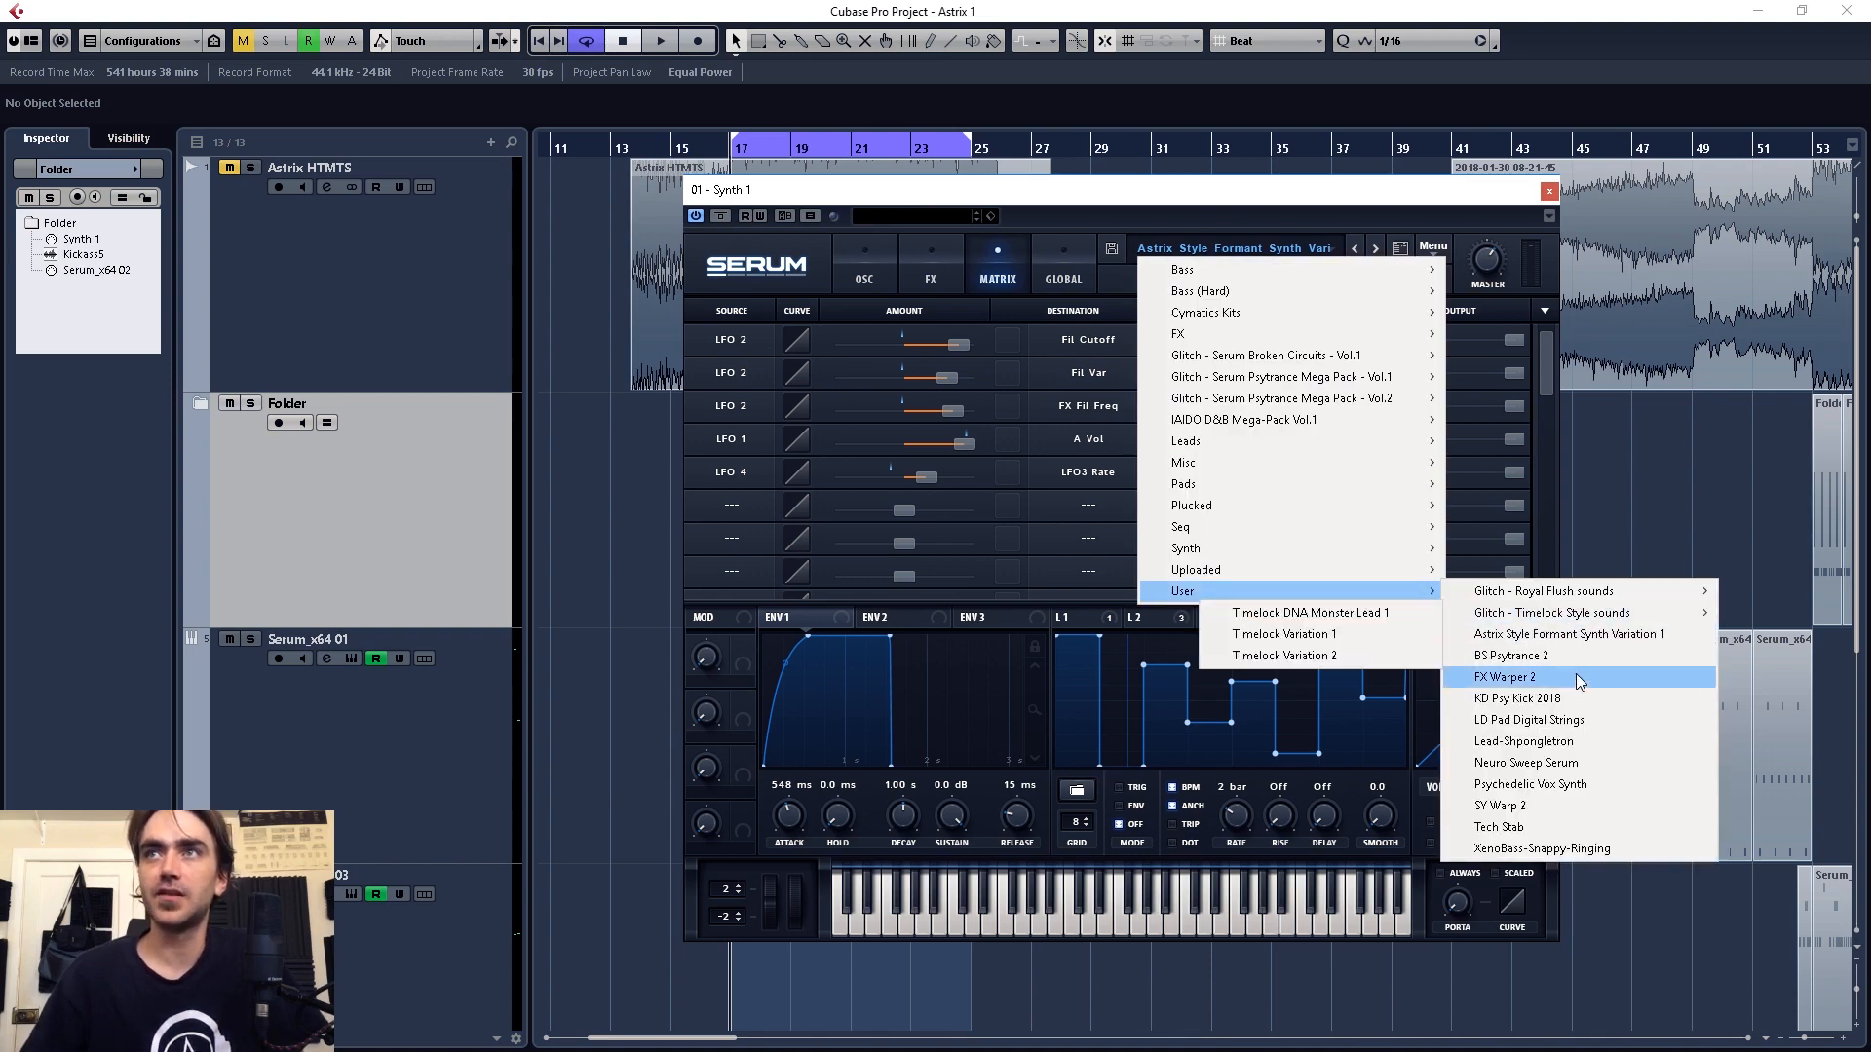
click(1554, 634)
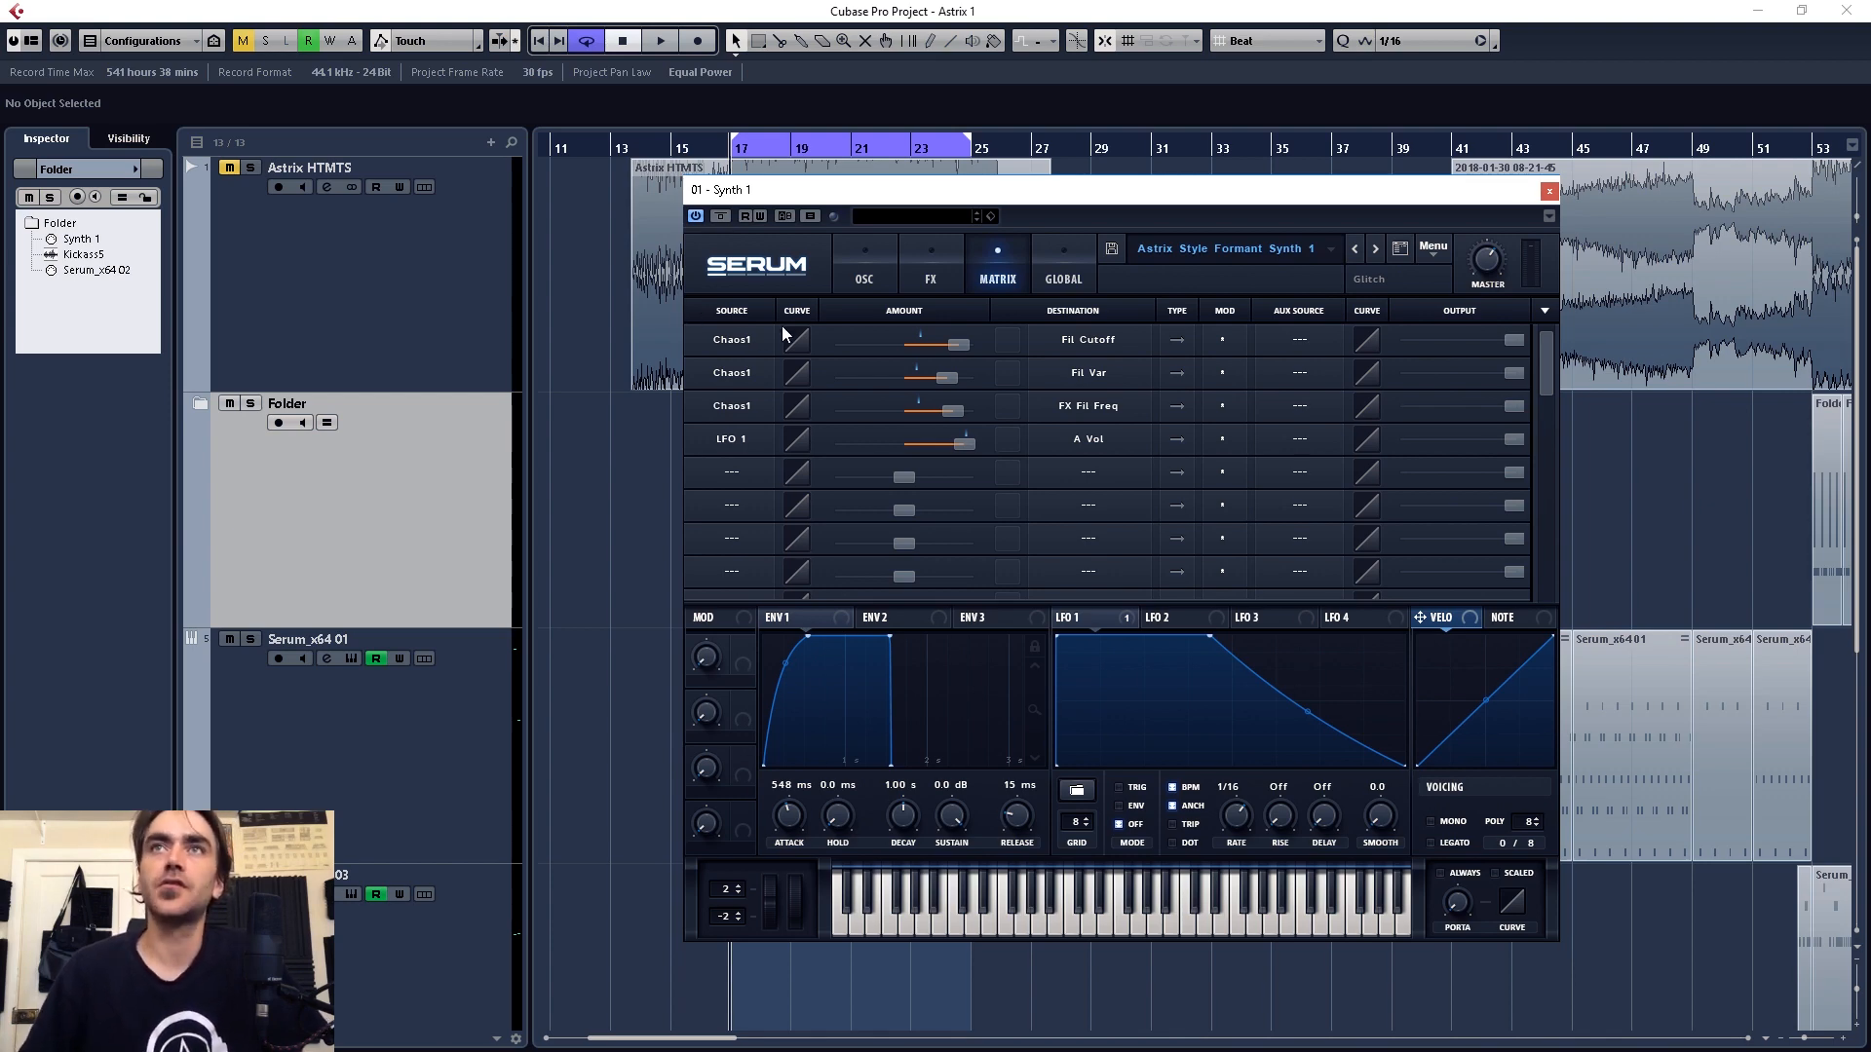
- Change the modulation source from Chaos1 to NoteOn Rand1 for Fil Cutoff, Fil Var and FX Fil Freq
click(737, 343)
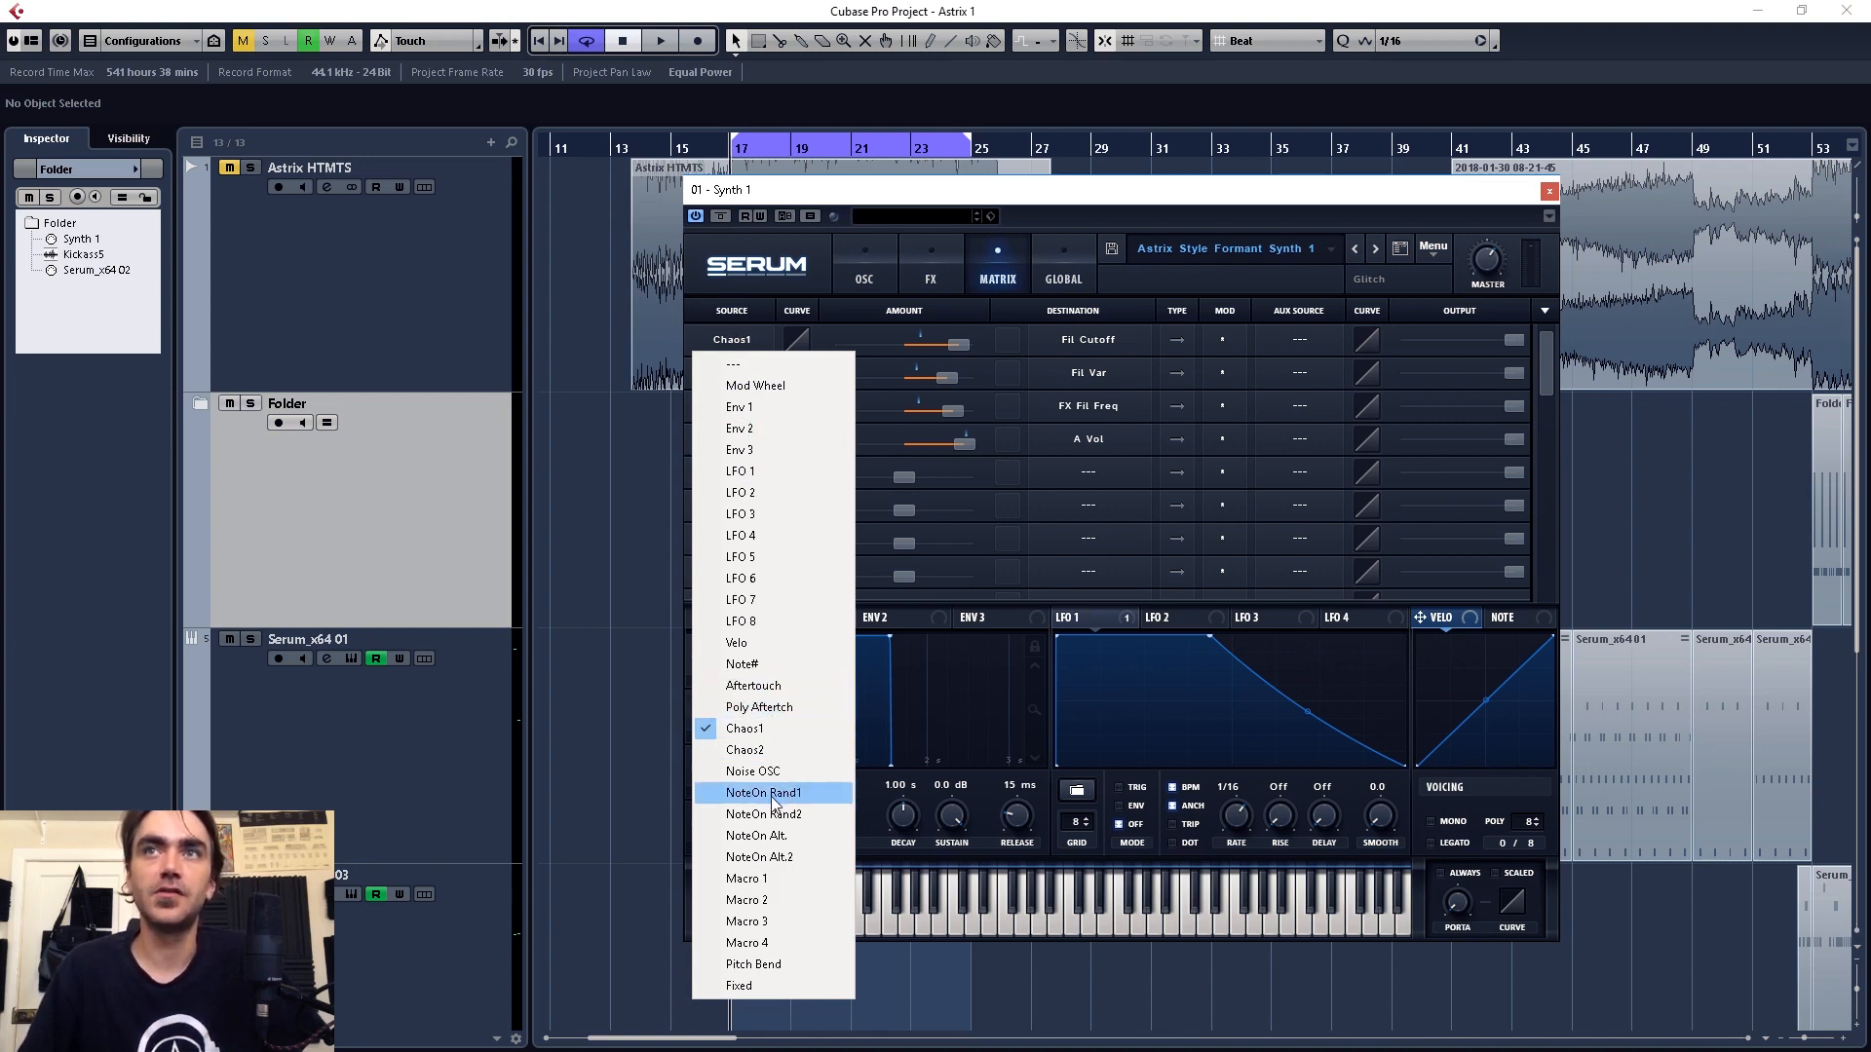
click(785, 796)
click(748, 384)
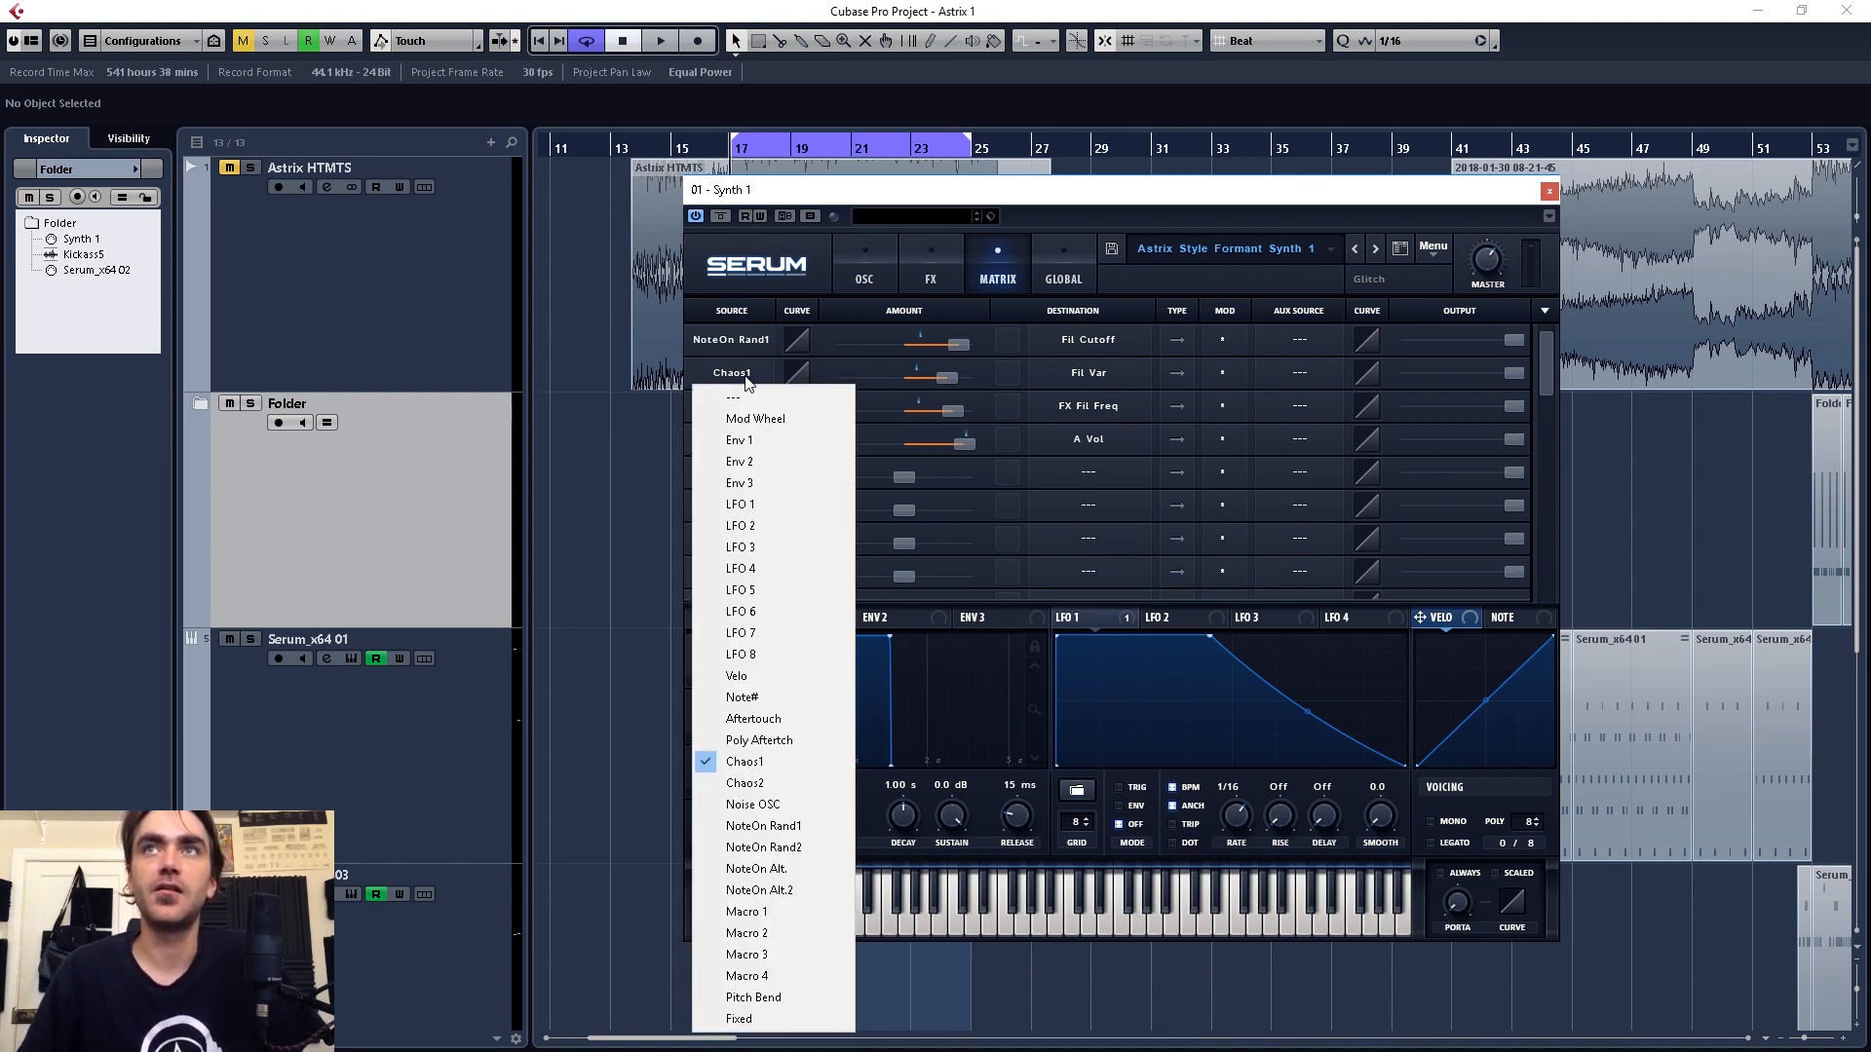
click(785, 827)
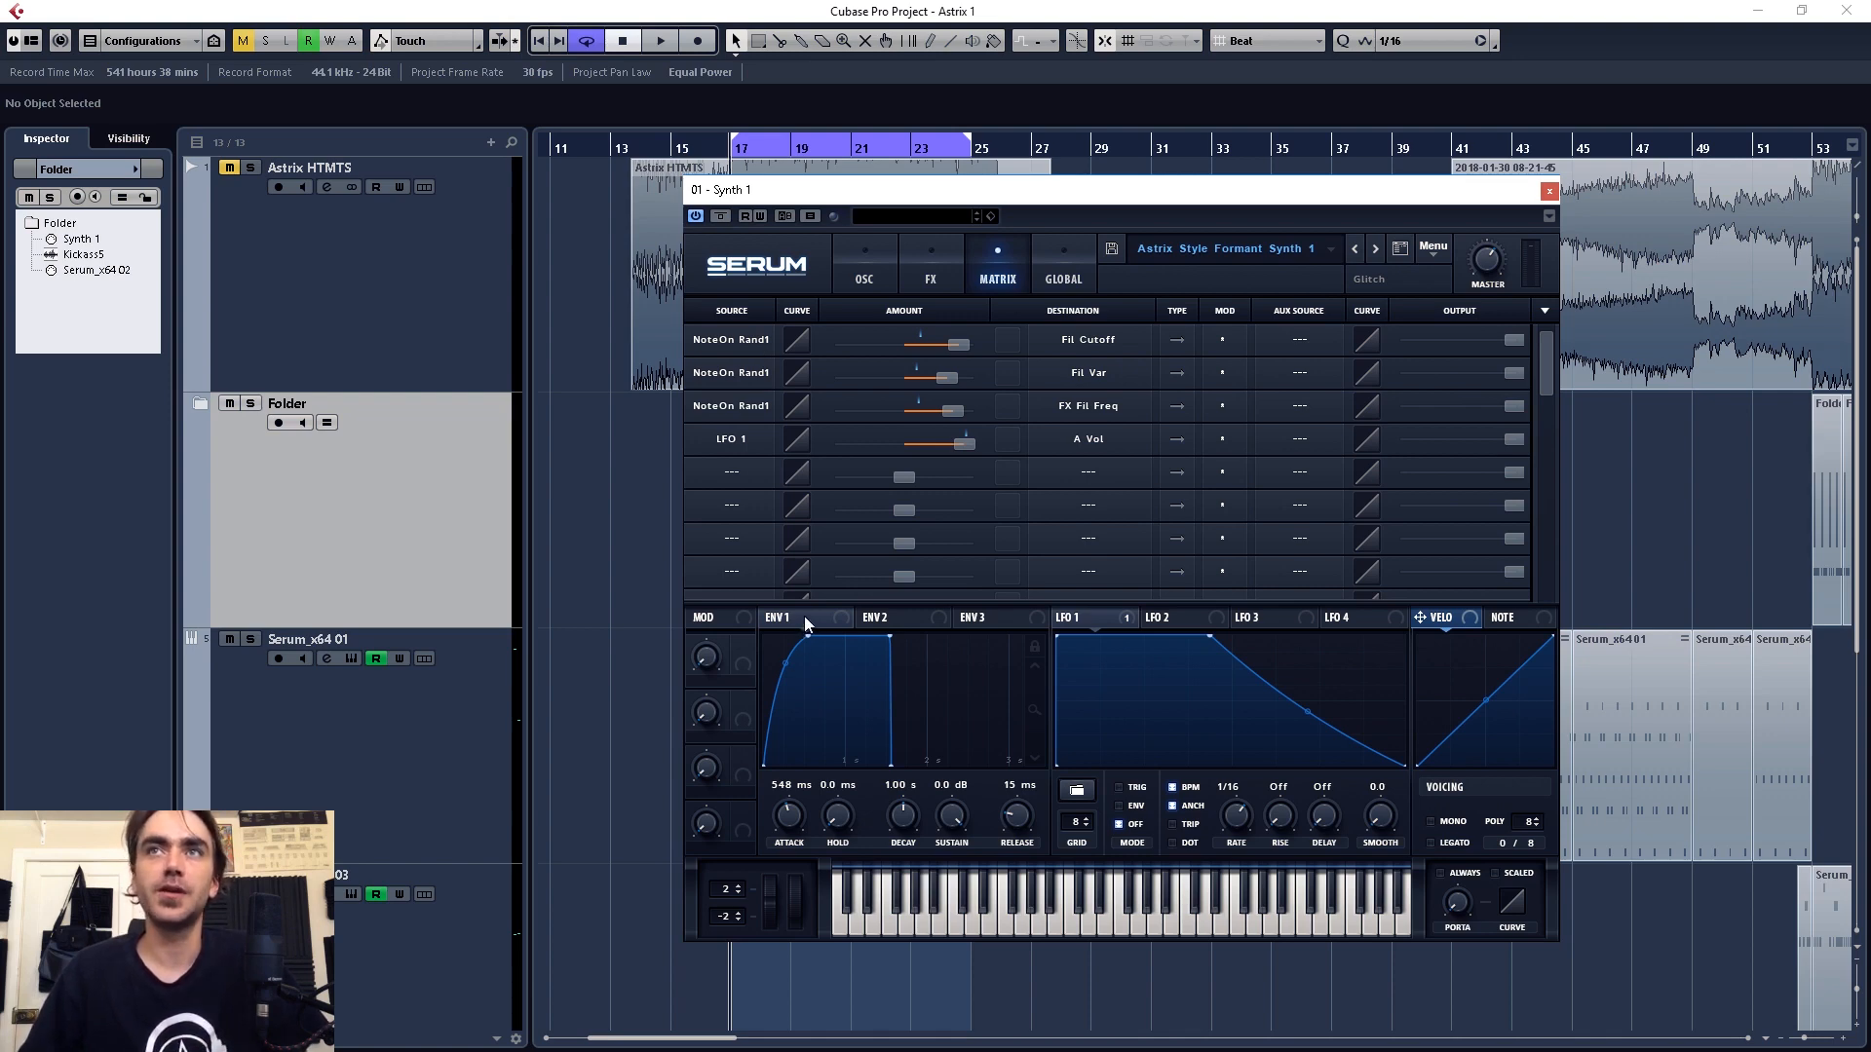
- Set ENV 1's attack to 0 ms, and check LFO 1's assignment to OSC A's level
drag(805, 638, 630, 606)
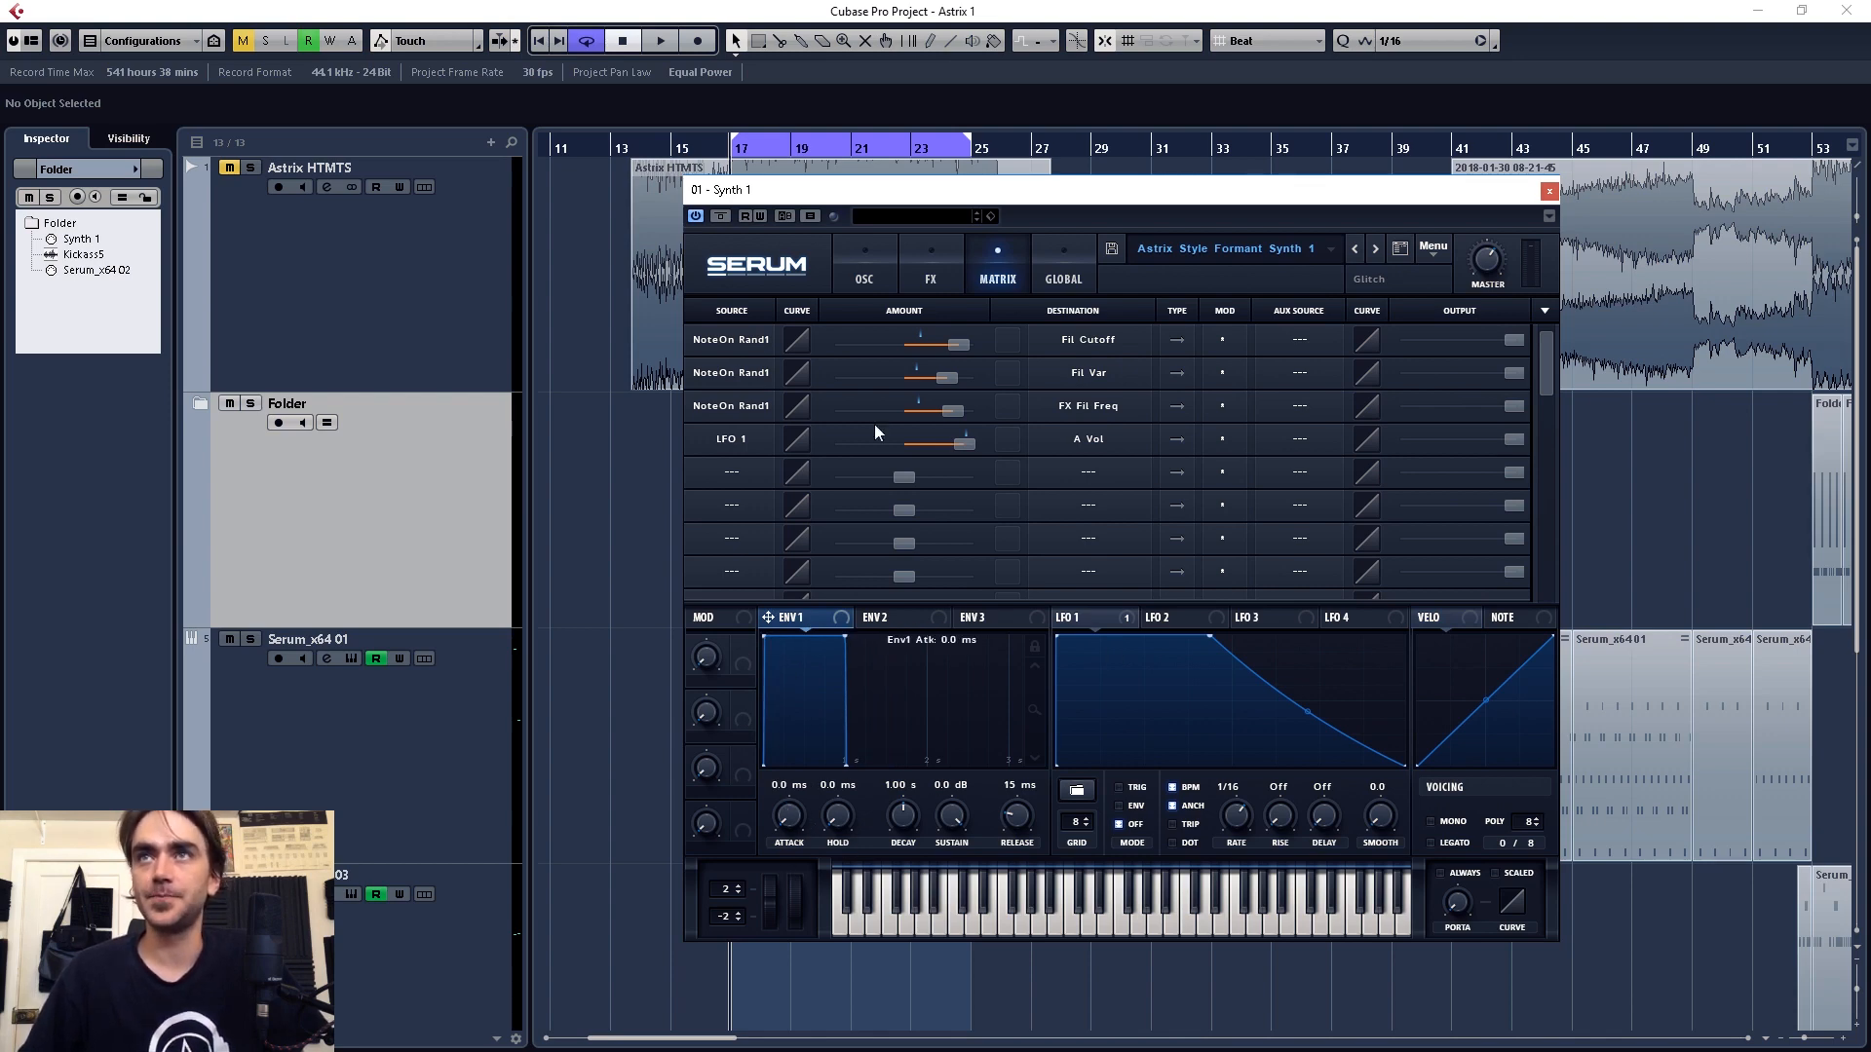
click(877, 269)
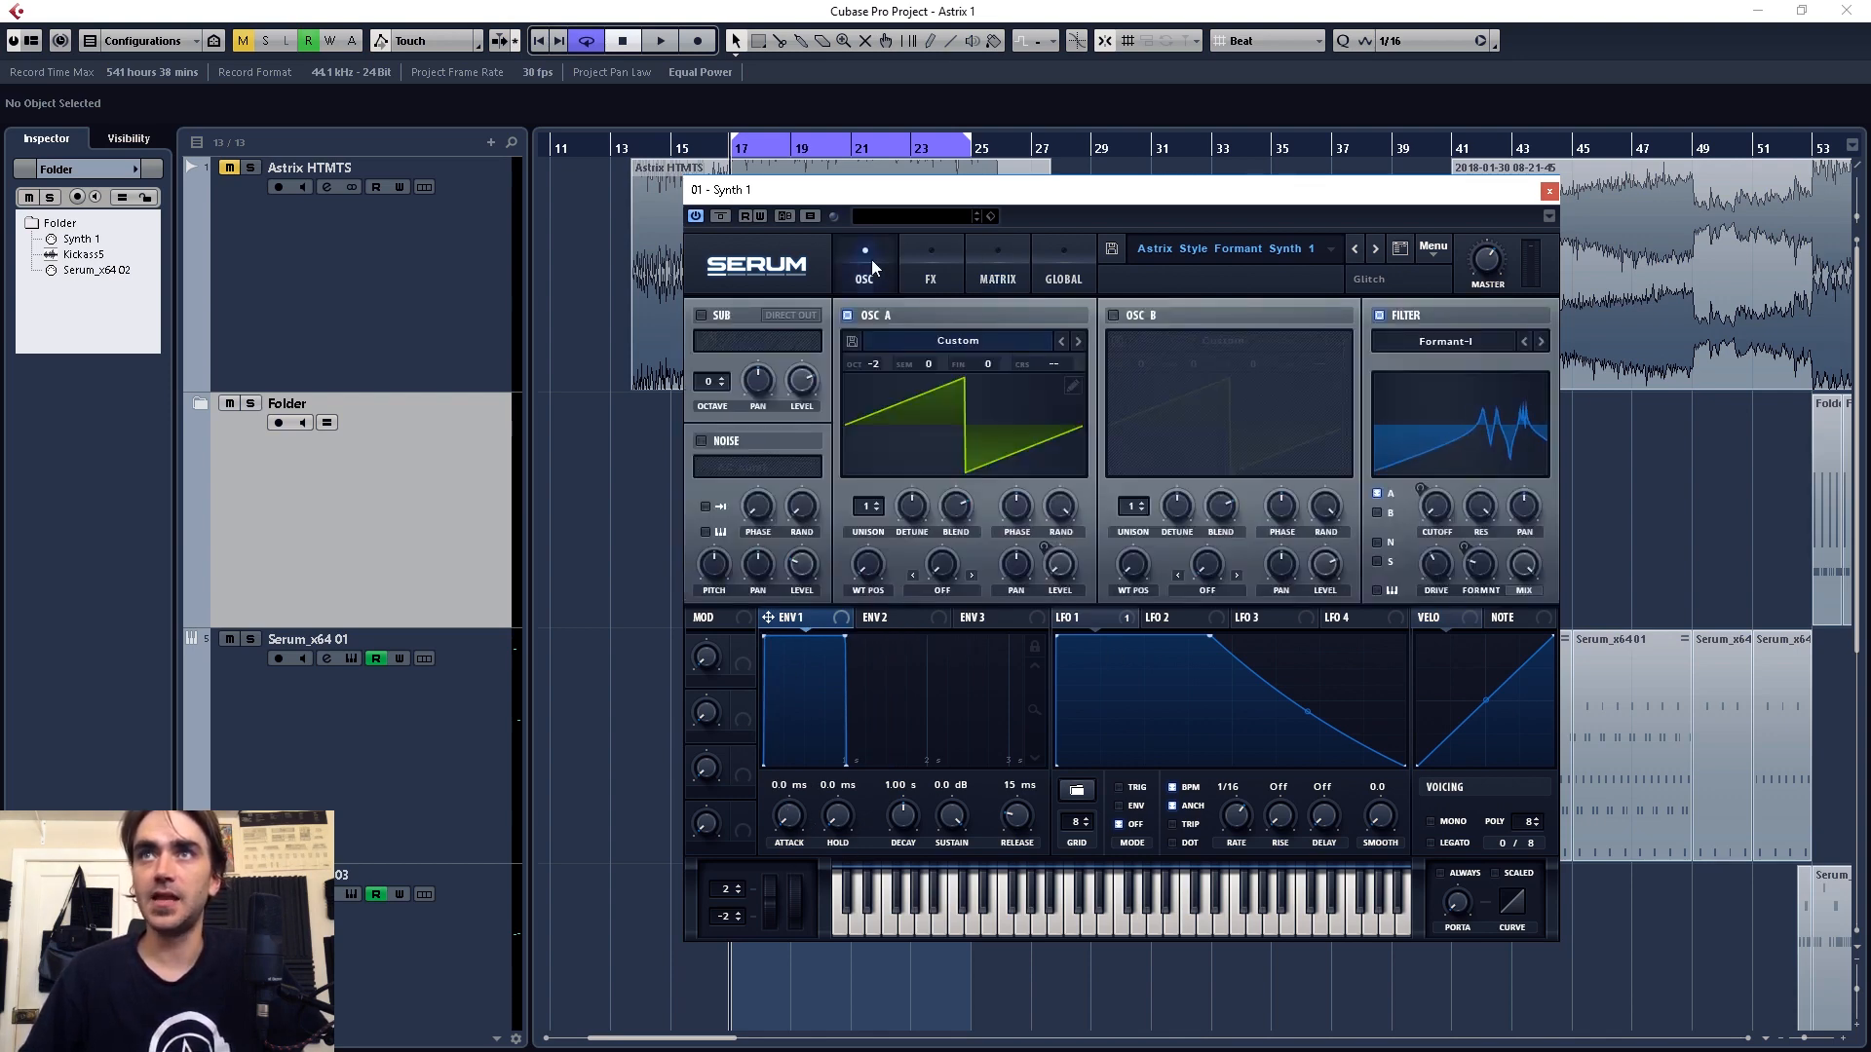
drag(1060, 632, 1109, 584)
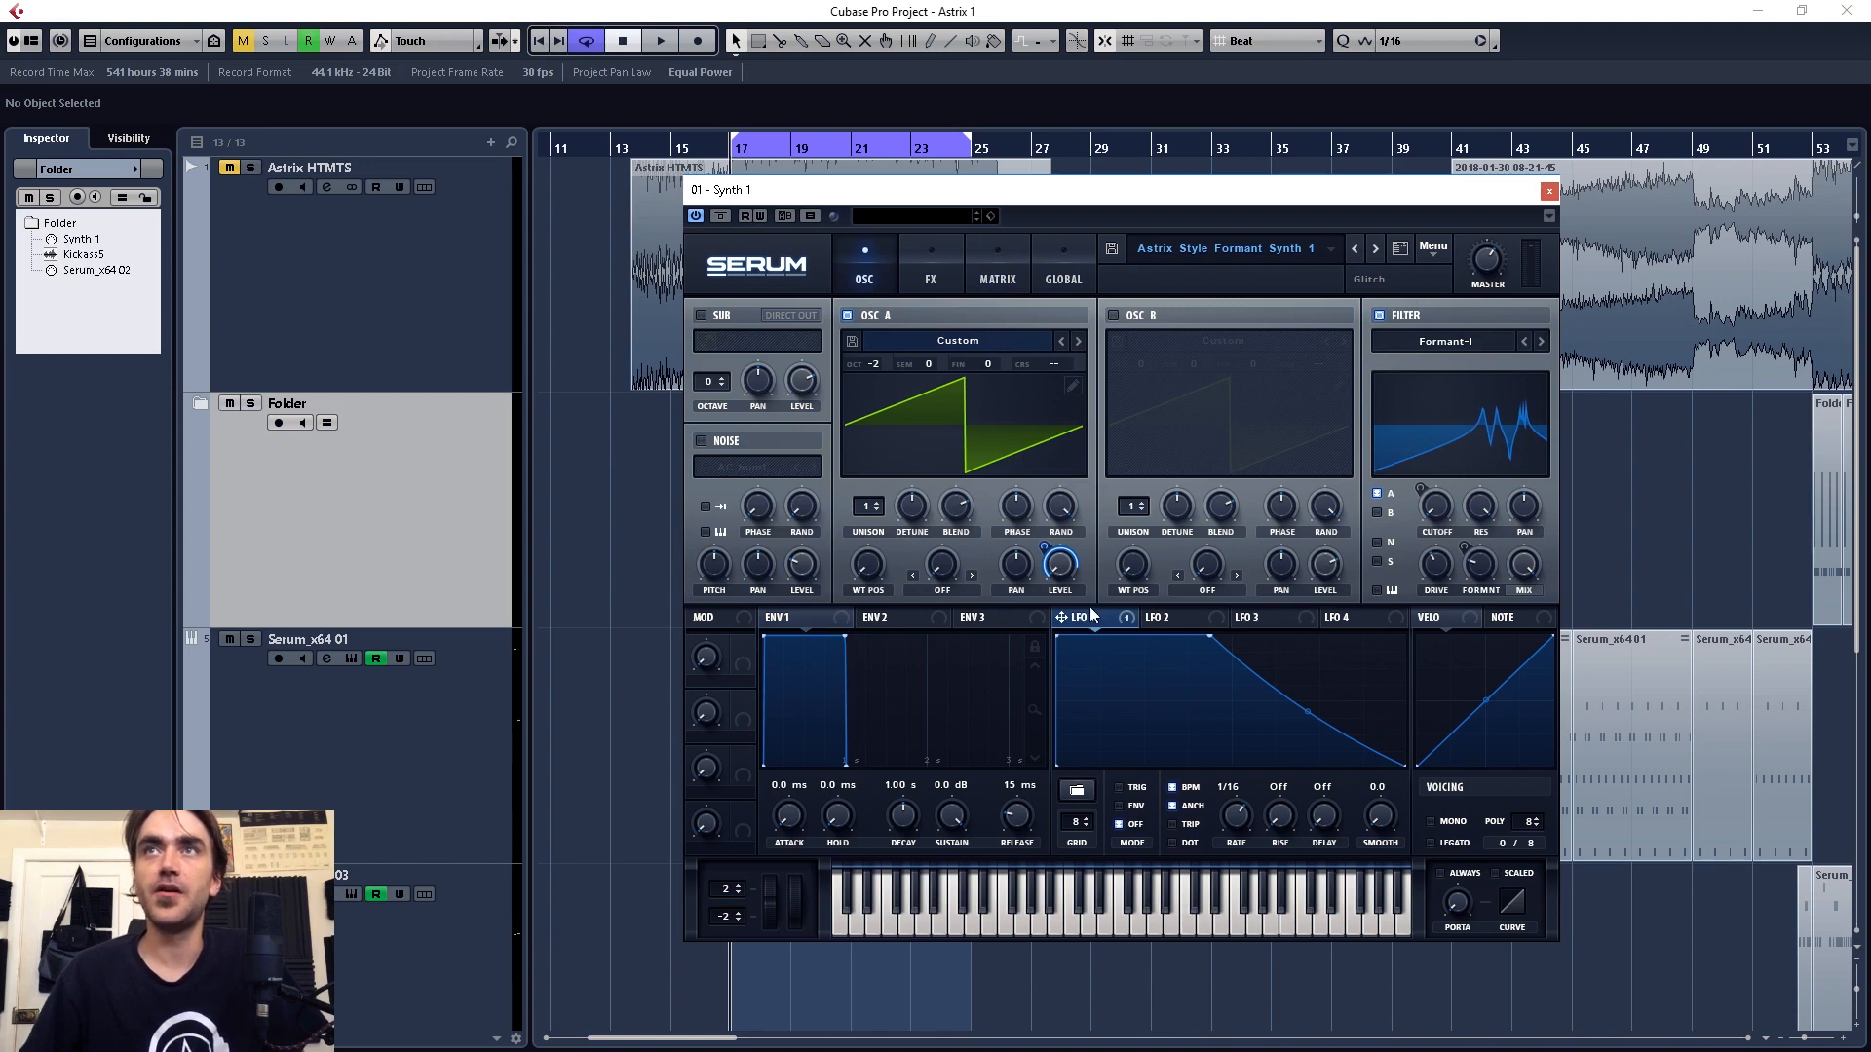
- Remove LFO 1's modulation of A Vol by clearing the fourth matrix row's source and destination
click(1001, 269)
click(738, 455)
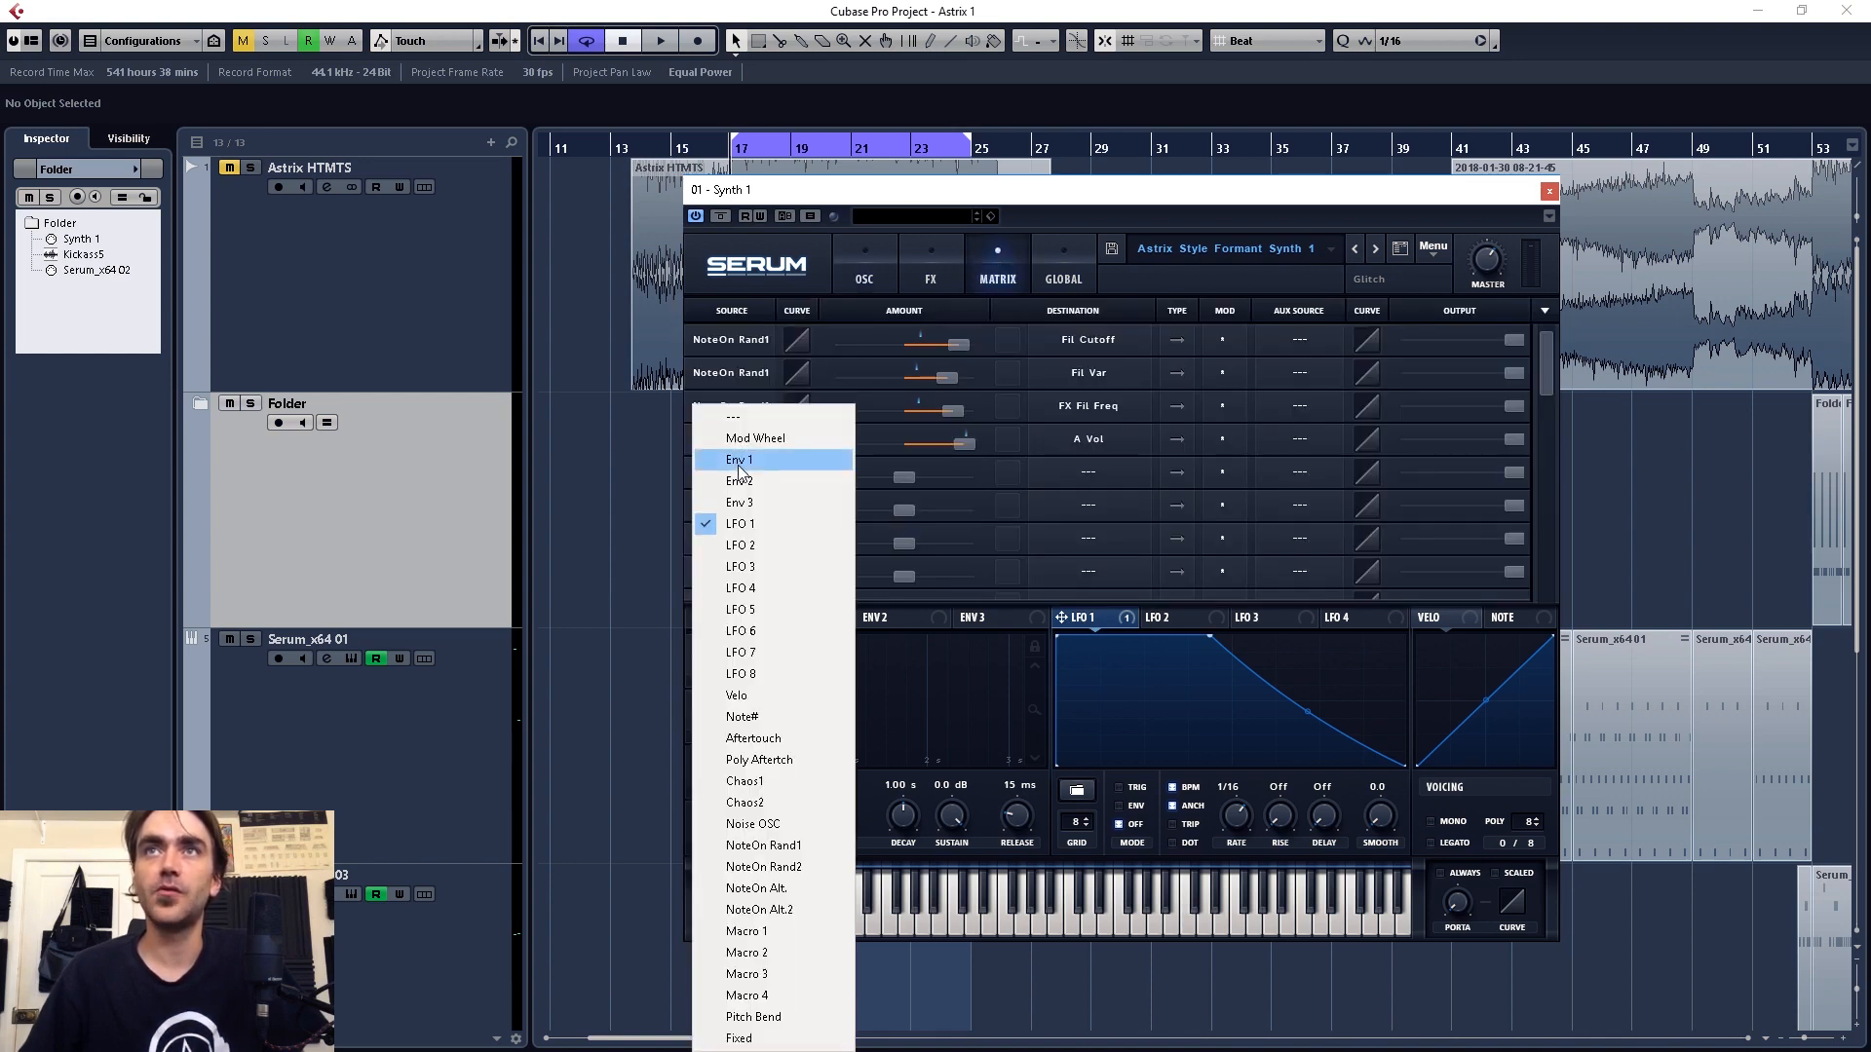
click(741, 430)
click(1082, 440)
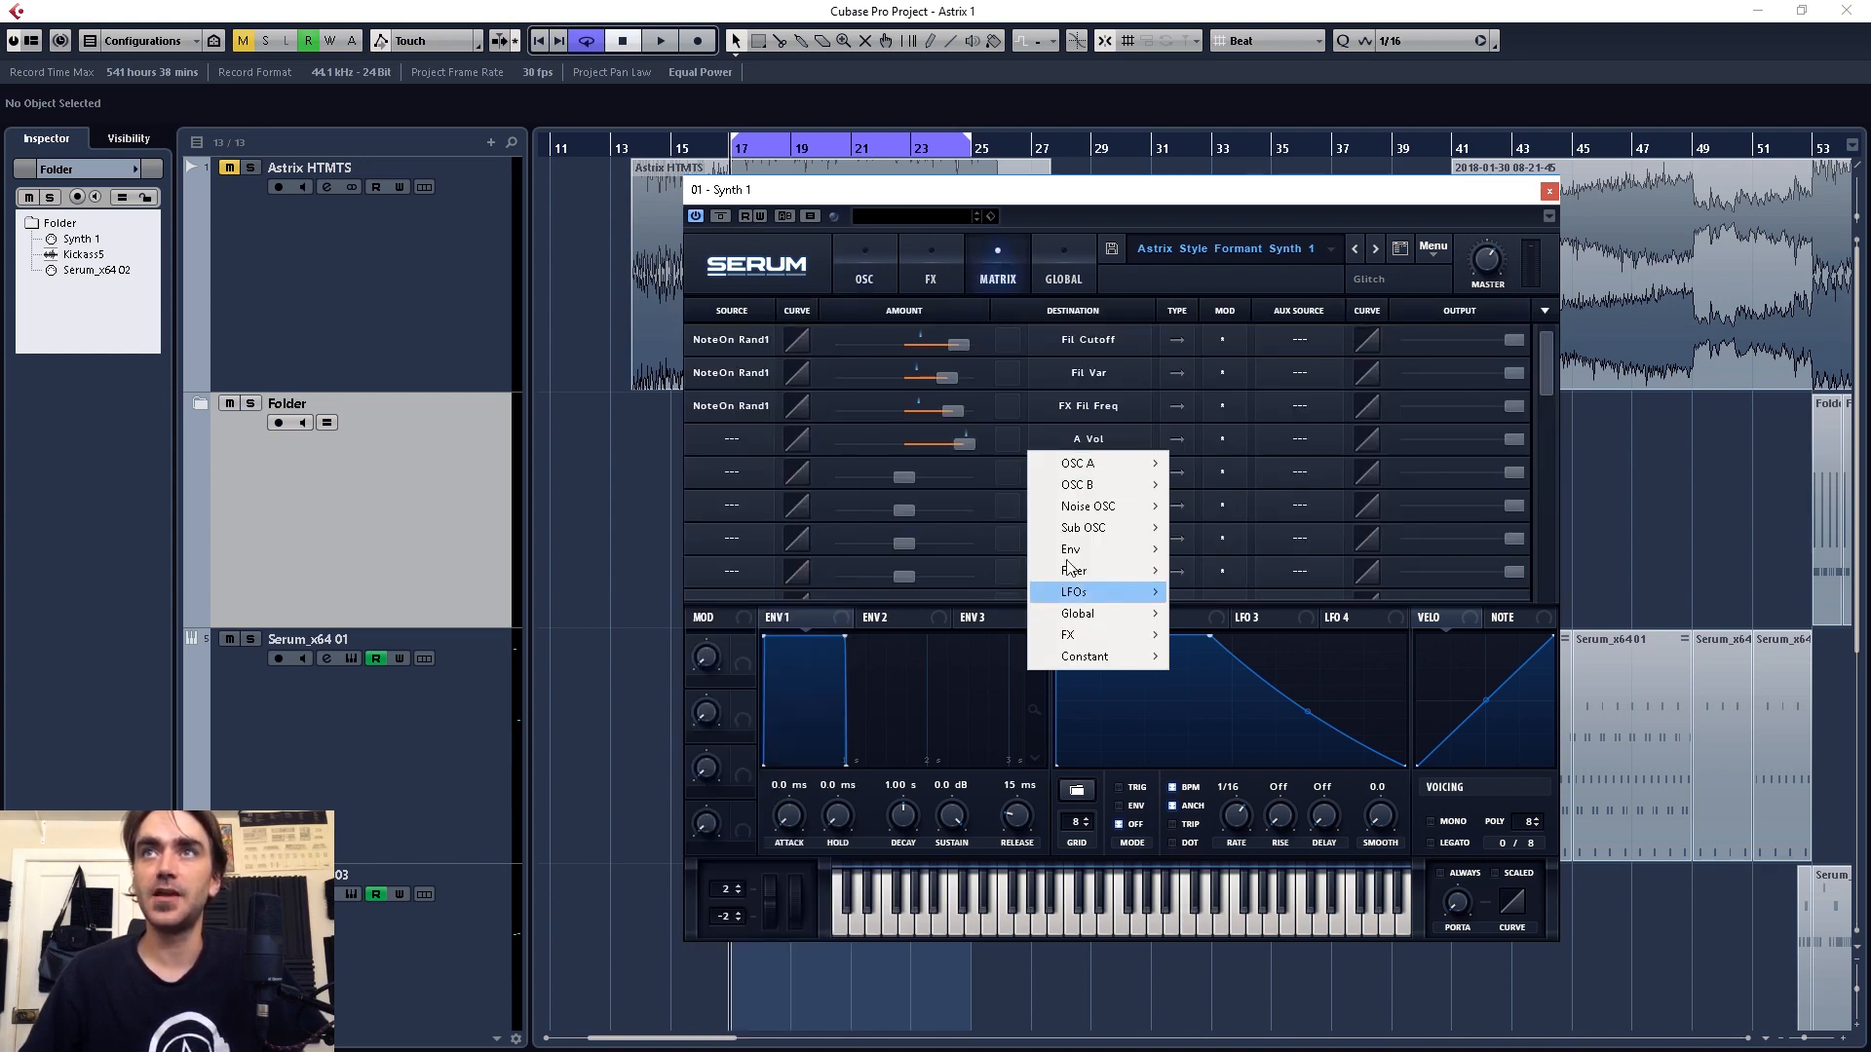
mouse_move(1088, 616)
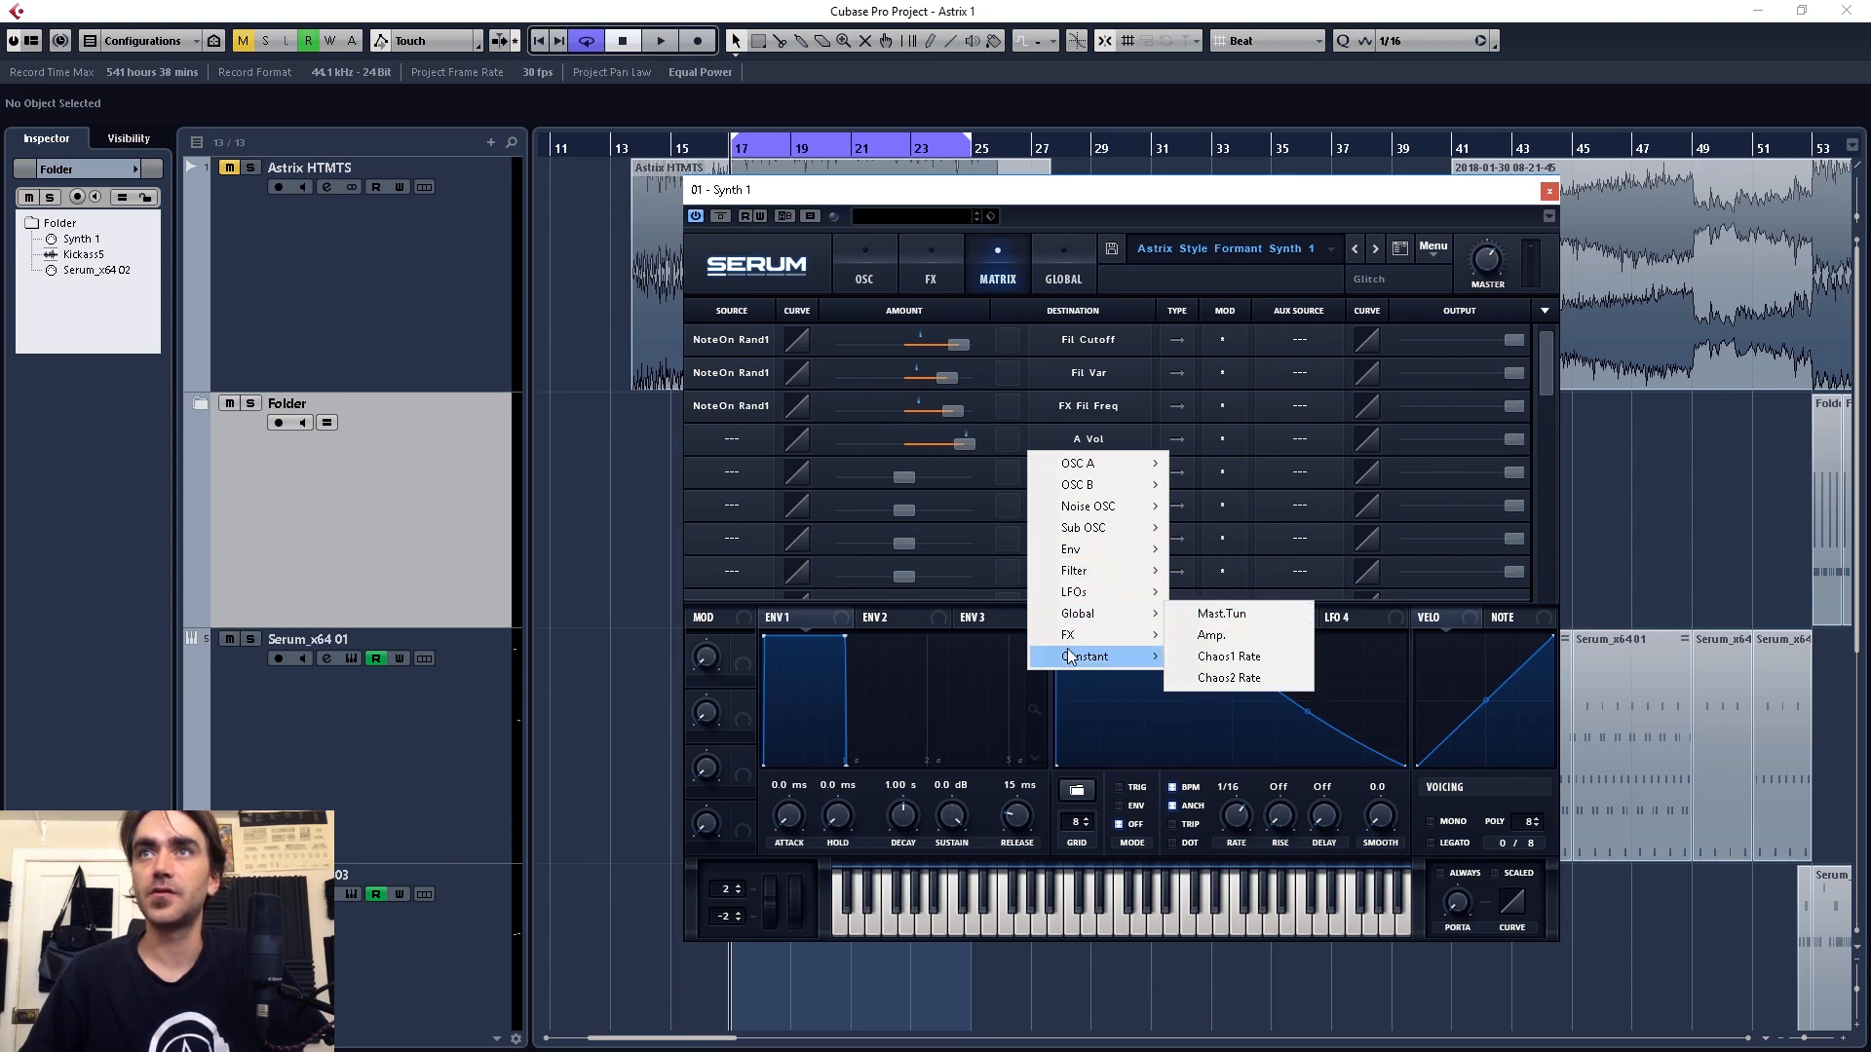
click(1214, 649)
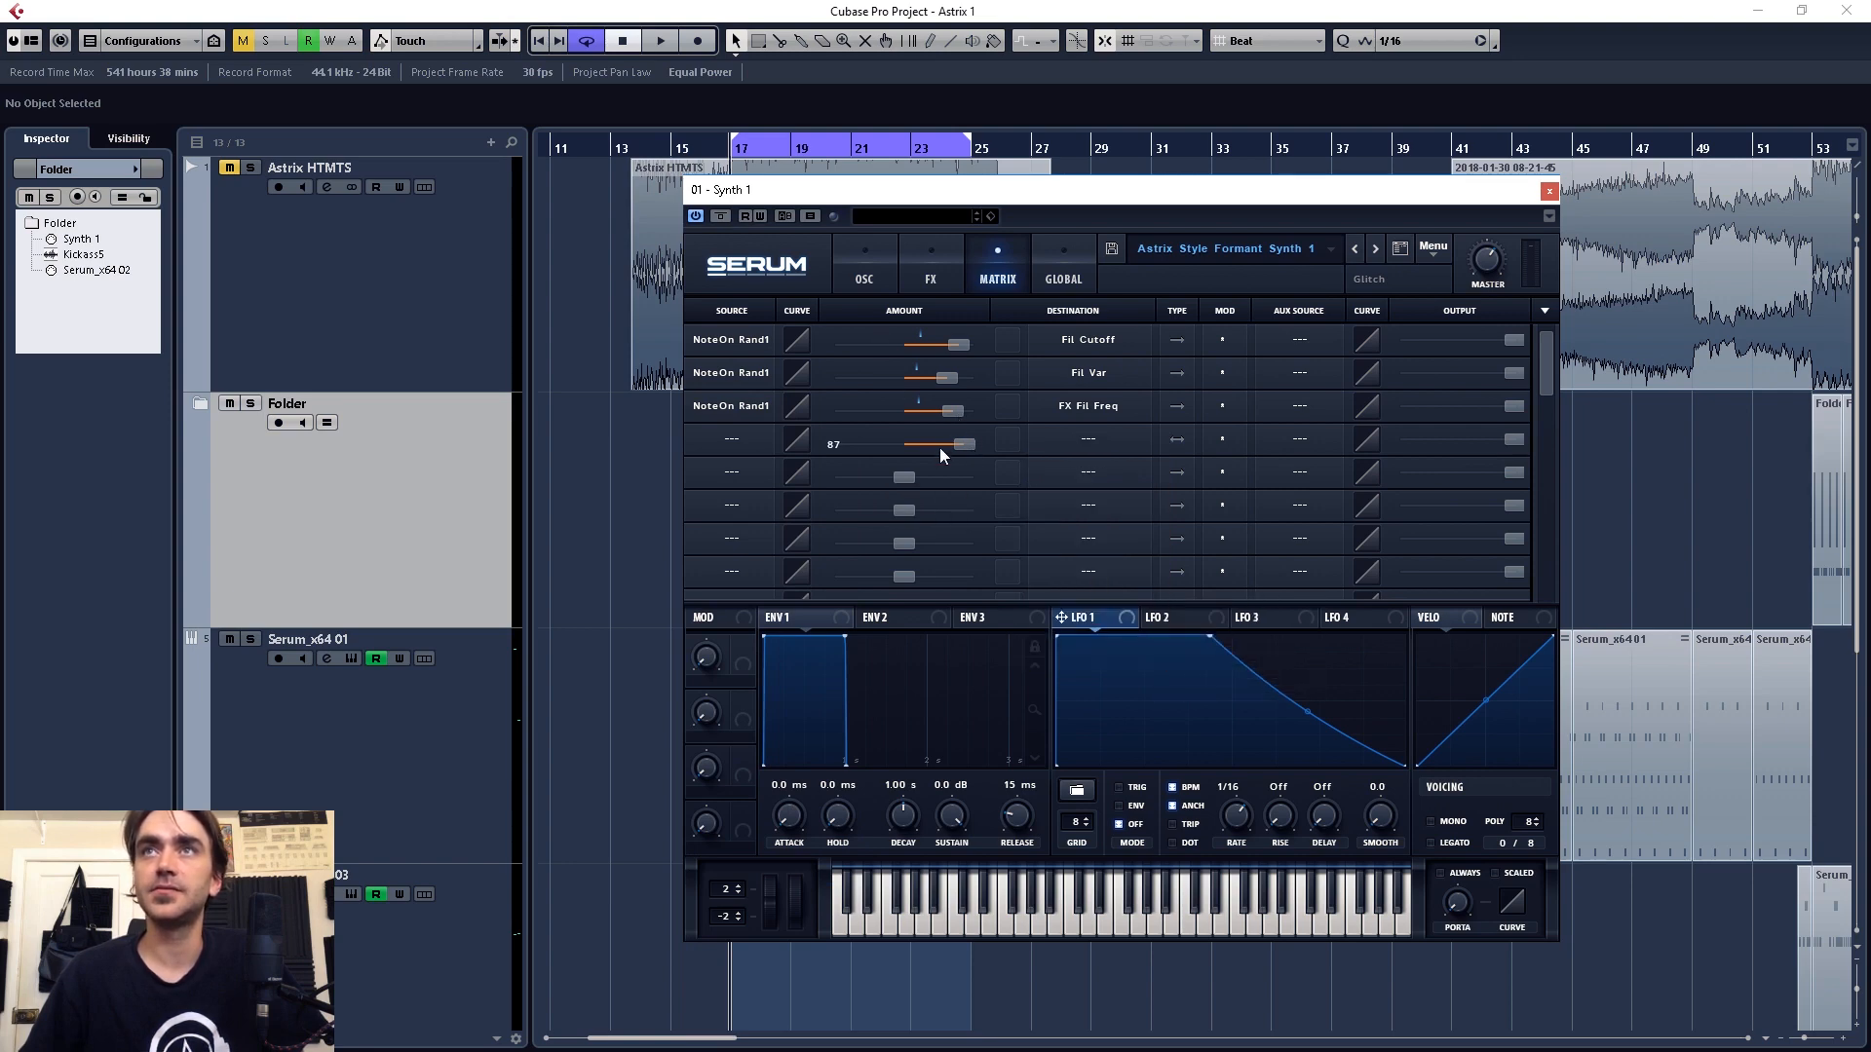
- Turn up OSC A's level, and audition the loop with the note-triggered random modulation
click(864, 275)
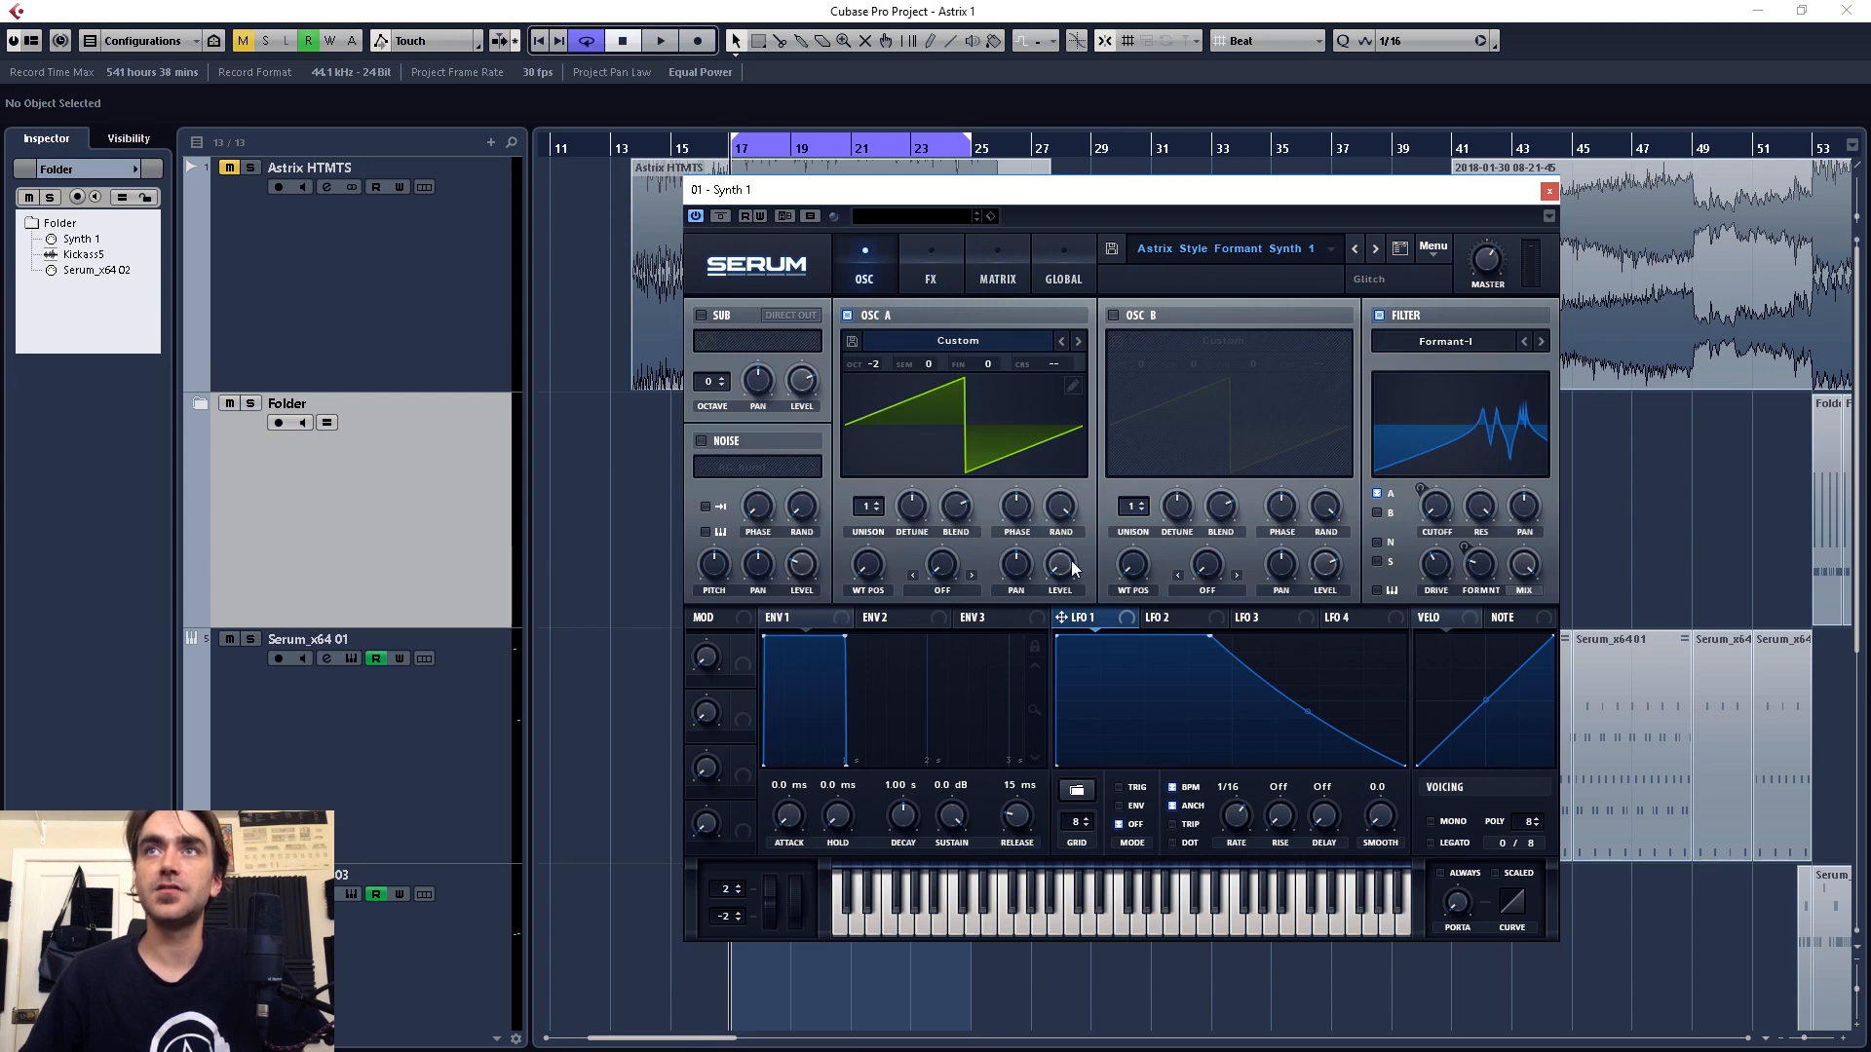
drag(1073, 568, 1067, 390)
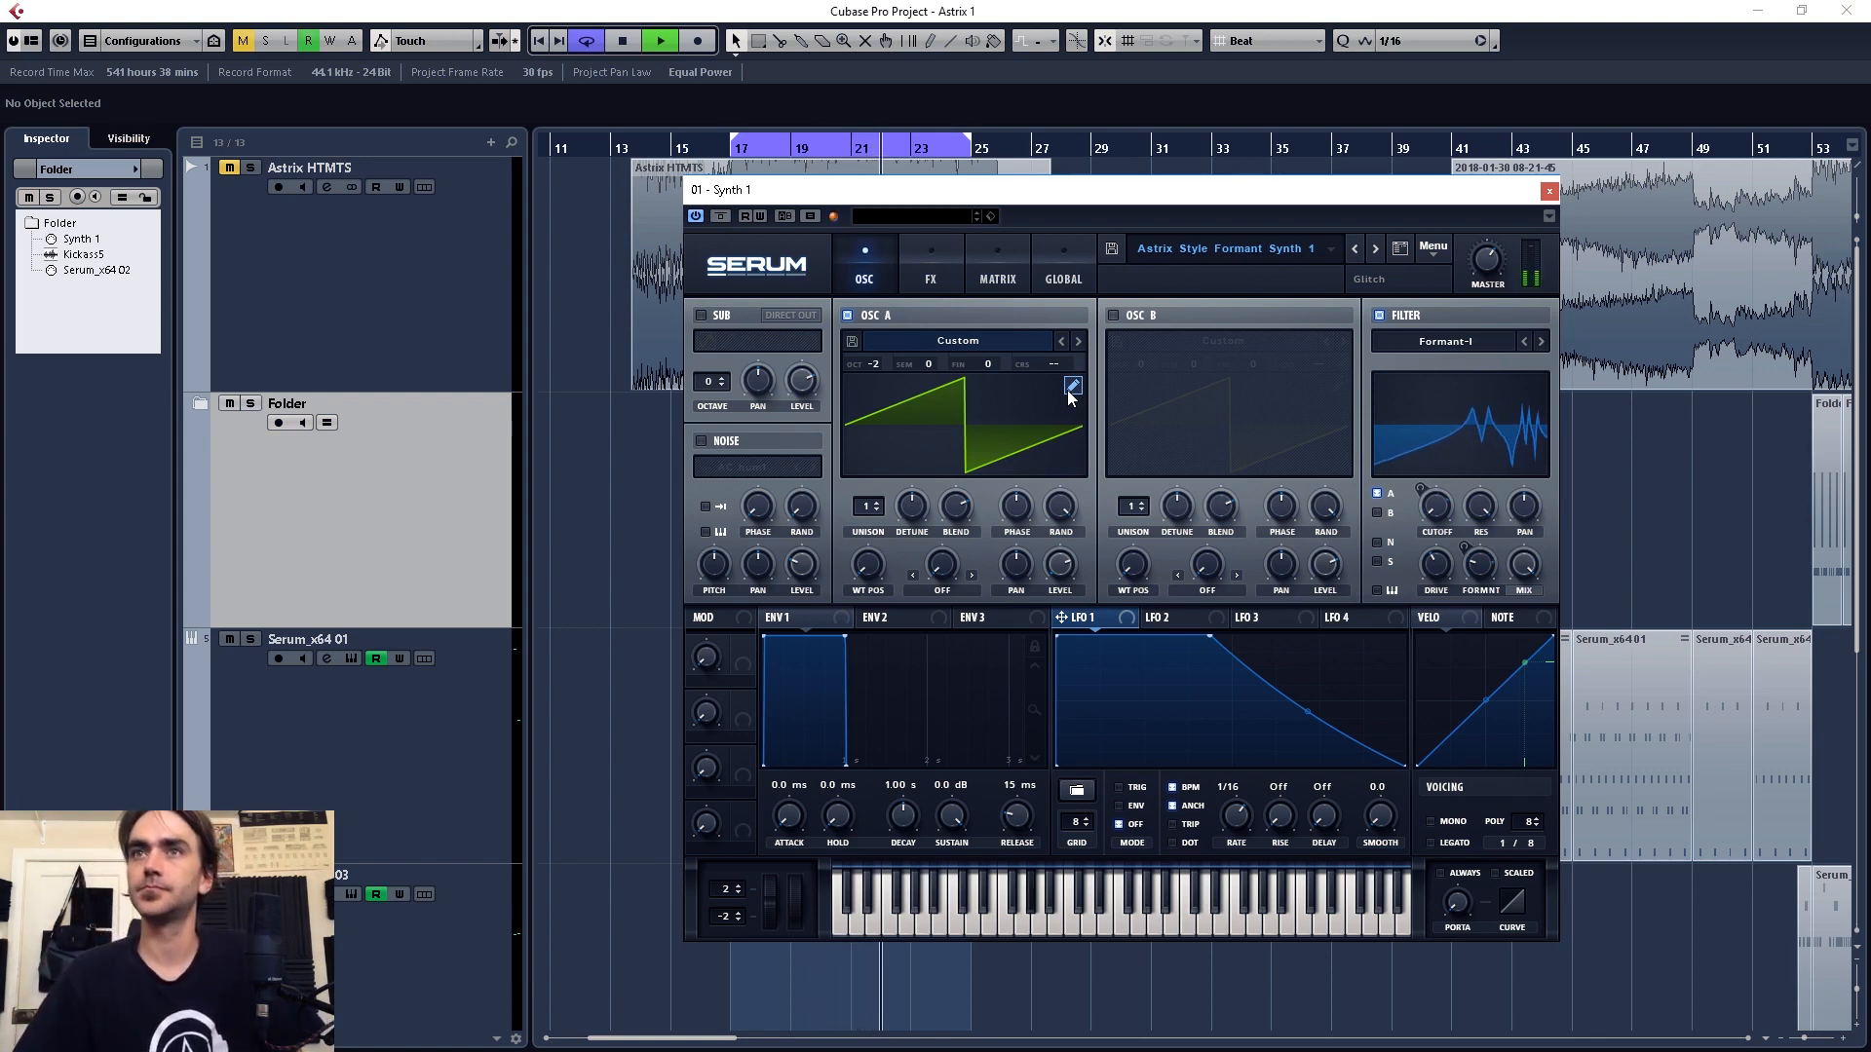
key(space)
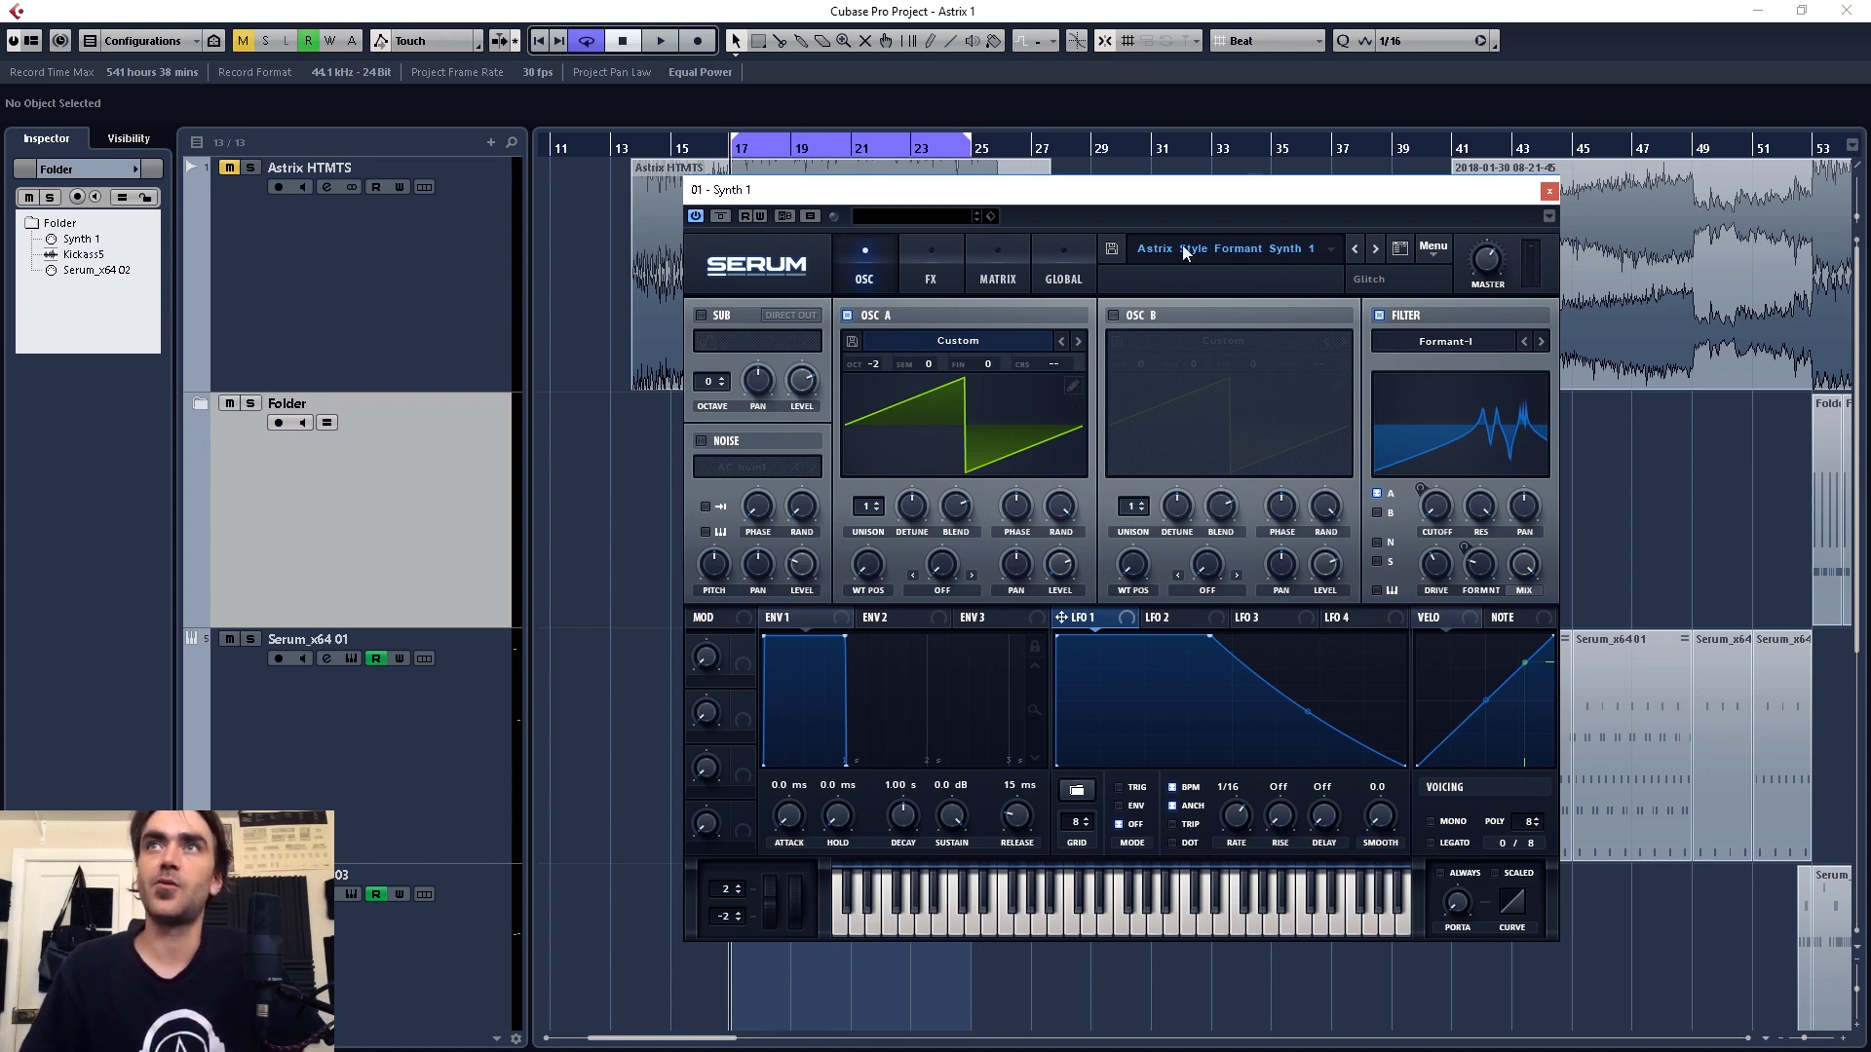
- Move the synth window aside, expand the folder track, and open the Serum_x64 01 part at bar 17 in the Key Editor
drag(1200, 191, 1609, 213)
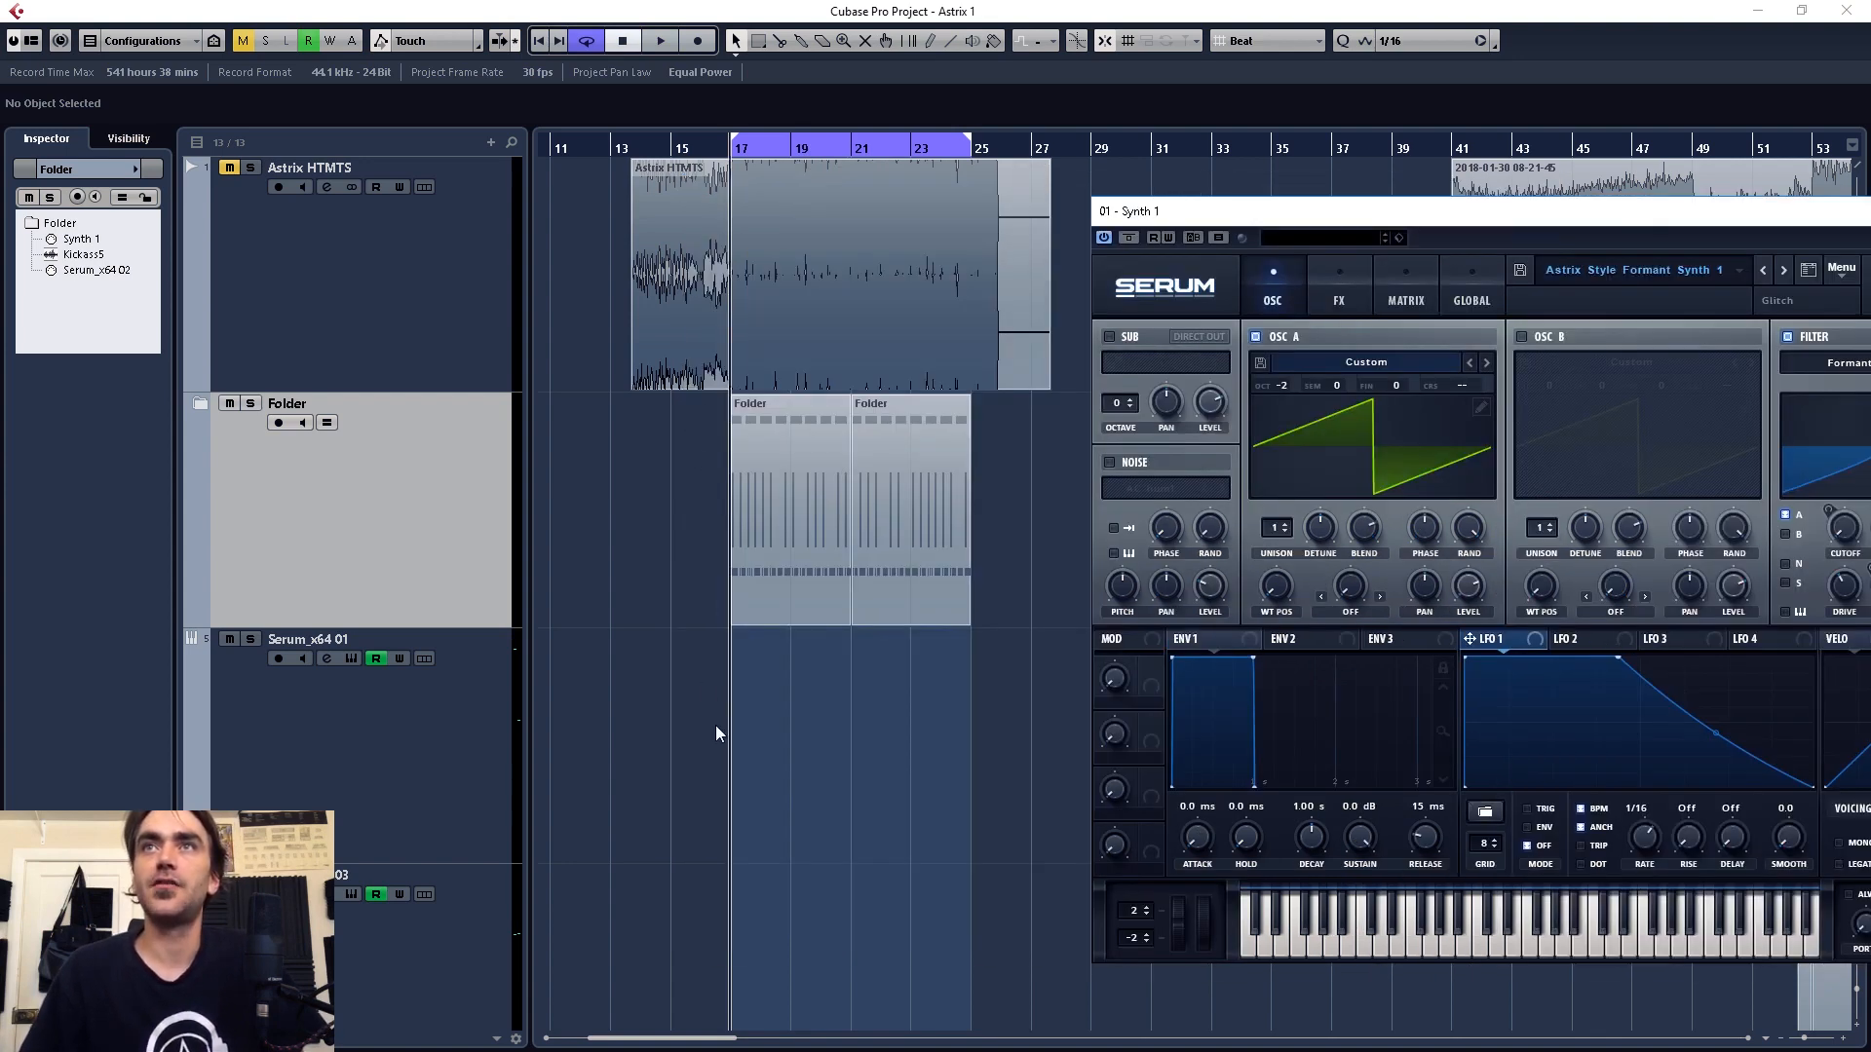
click(201, 405)
scroll(764, 753, down, 5)
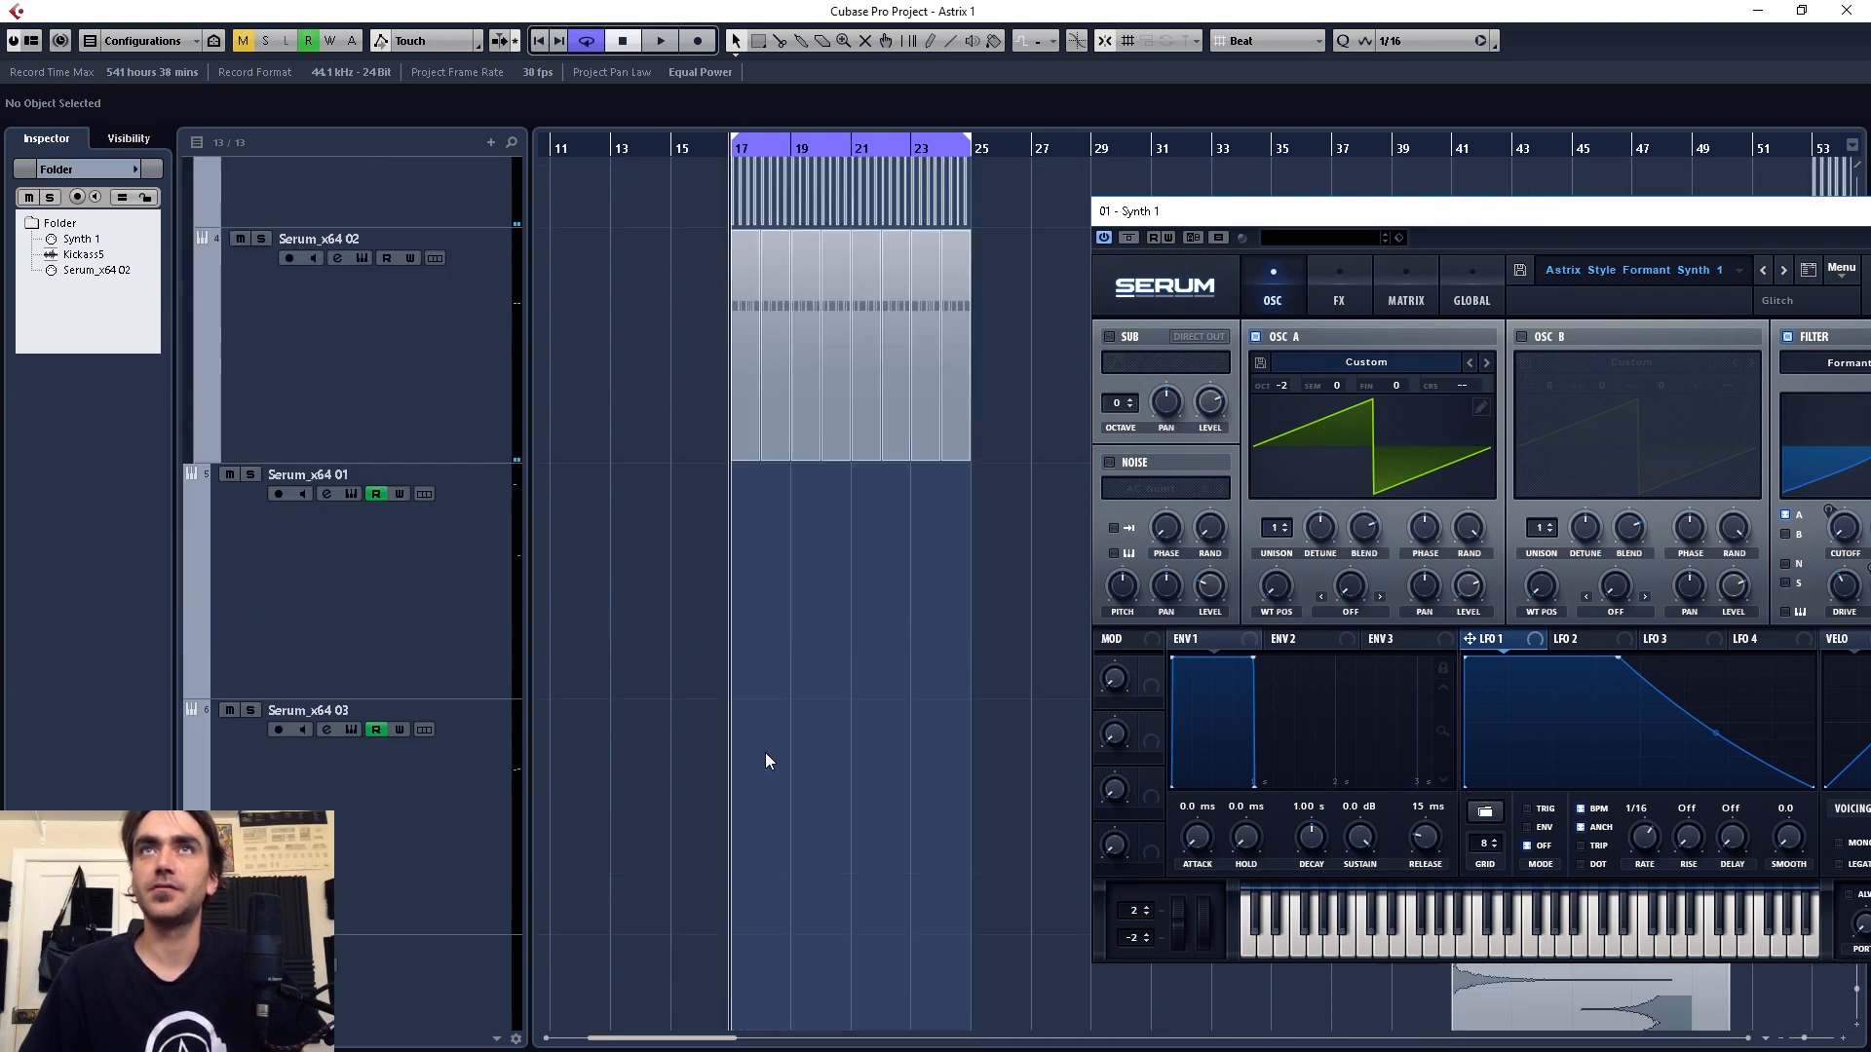
scroll(764, 752, up, 7)
double_click(836, 402)
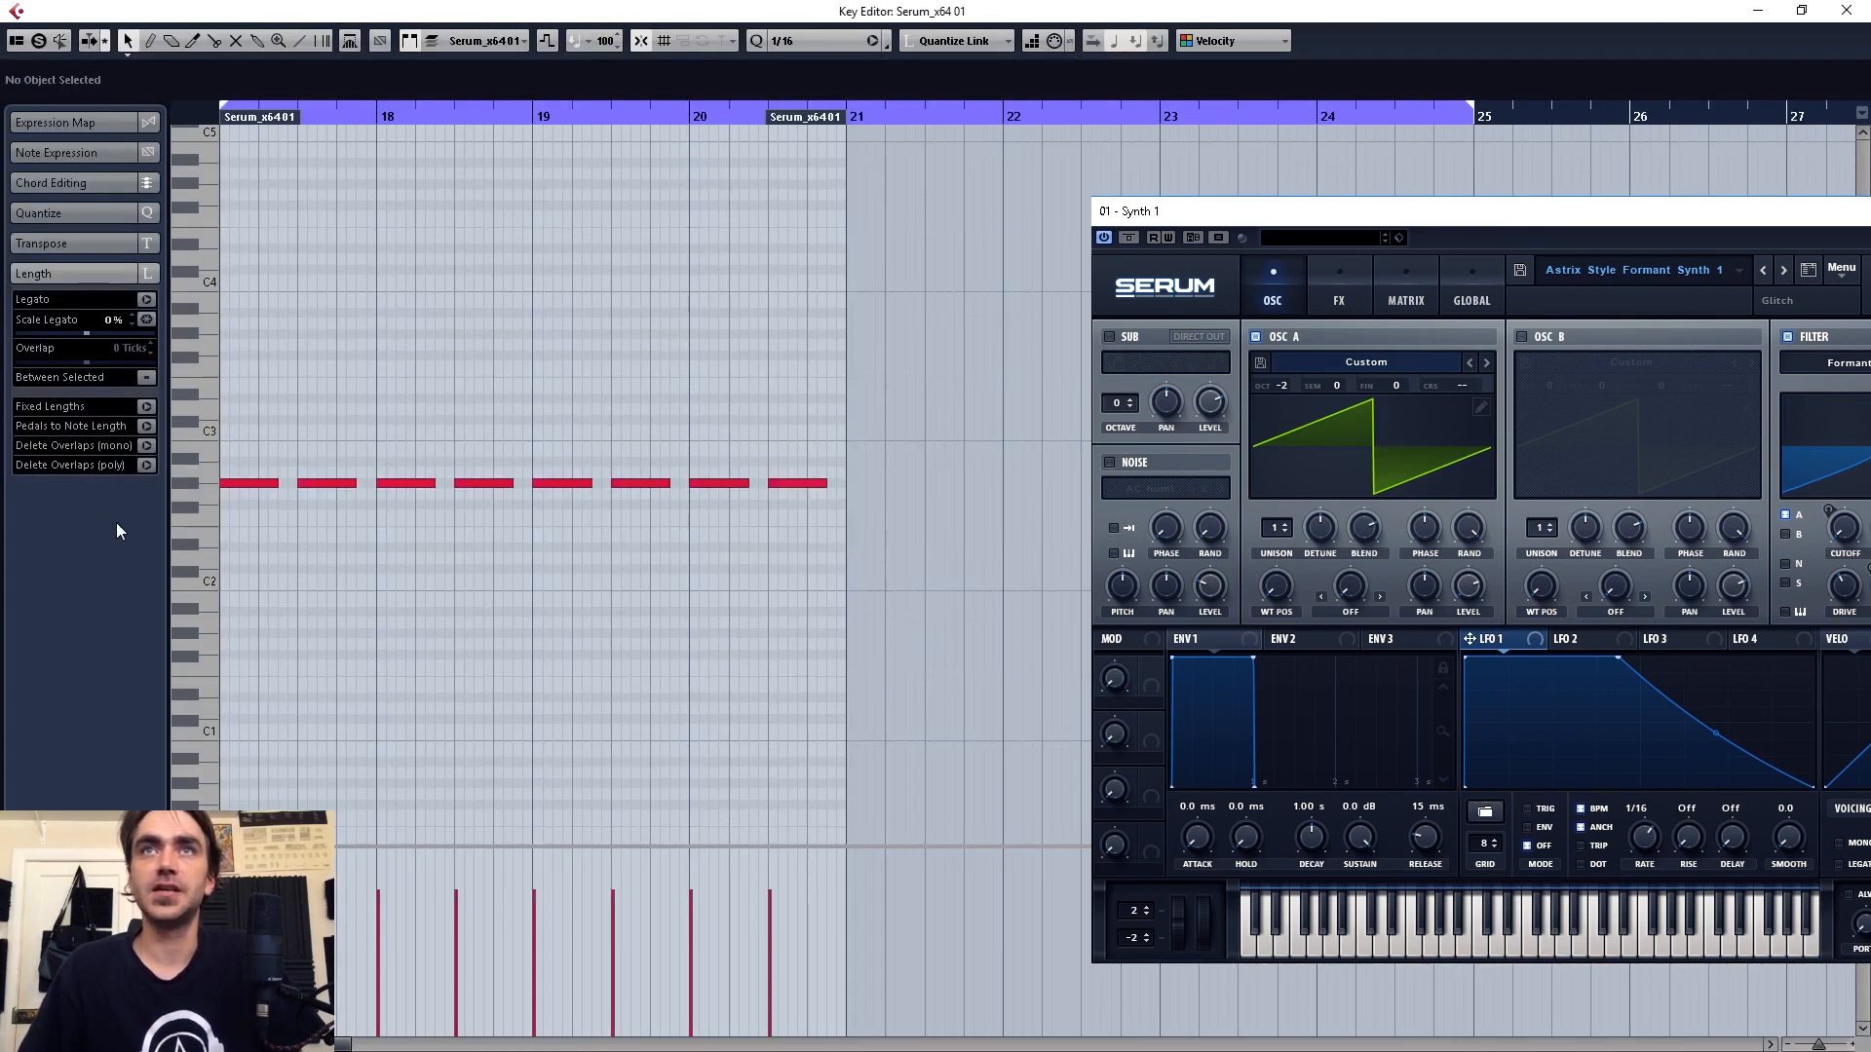
- Shorten all notes in the part to 1/16 and repeat them in place so they fill each original note's length
scroll(353, 477, up, 4)
scroll(443, 474, left, 3)
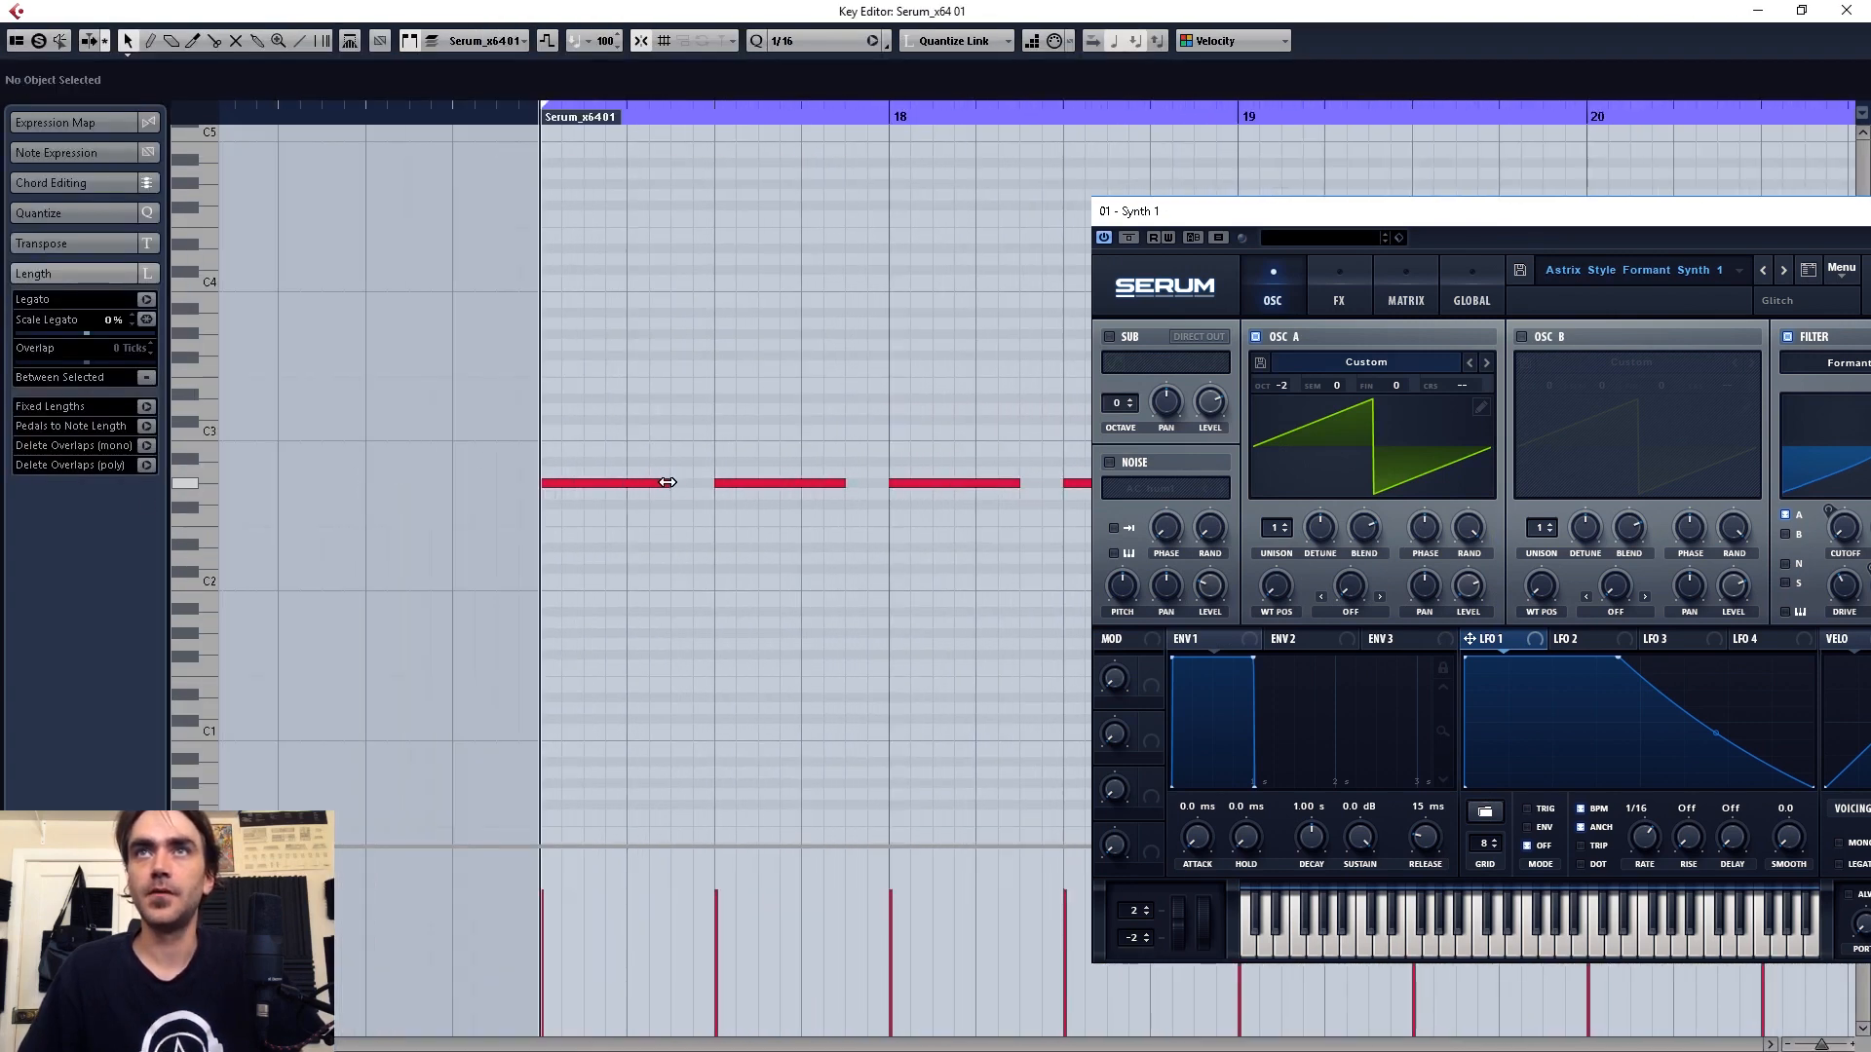
key(ctrl+a)
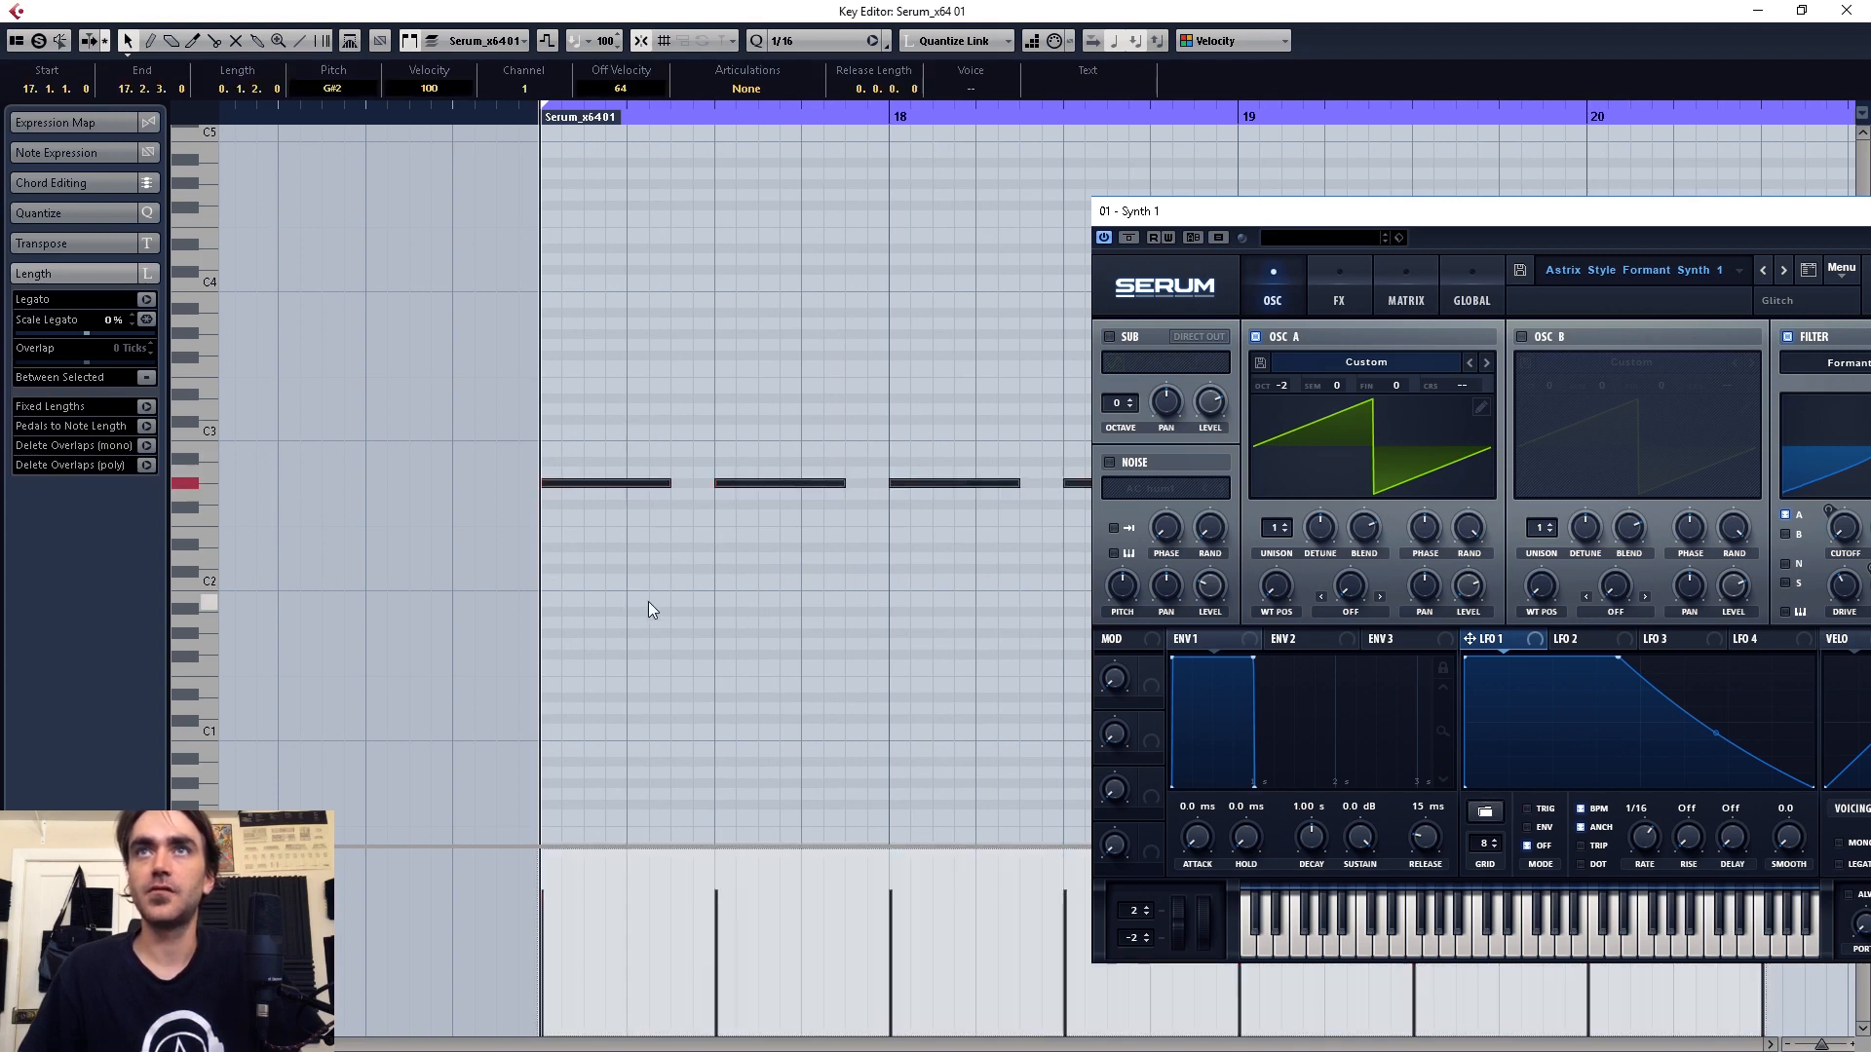
drag(665, 481, 538, 519)
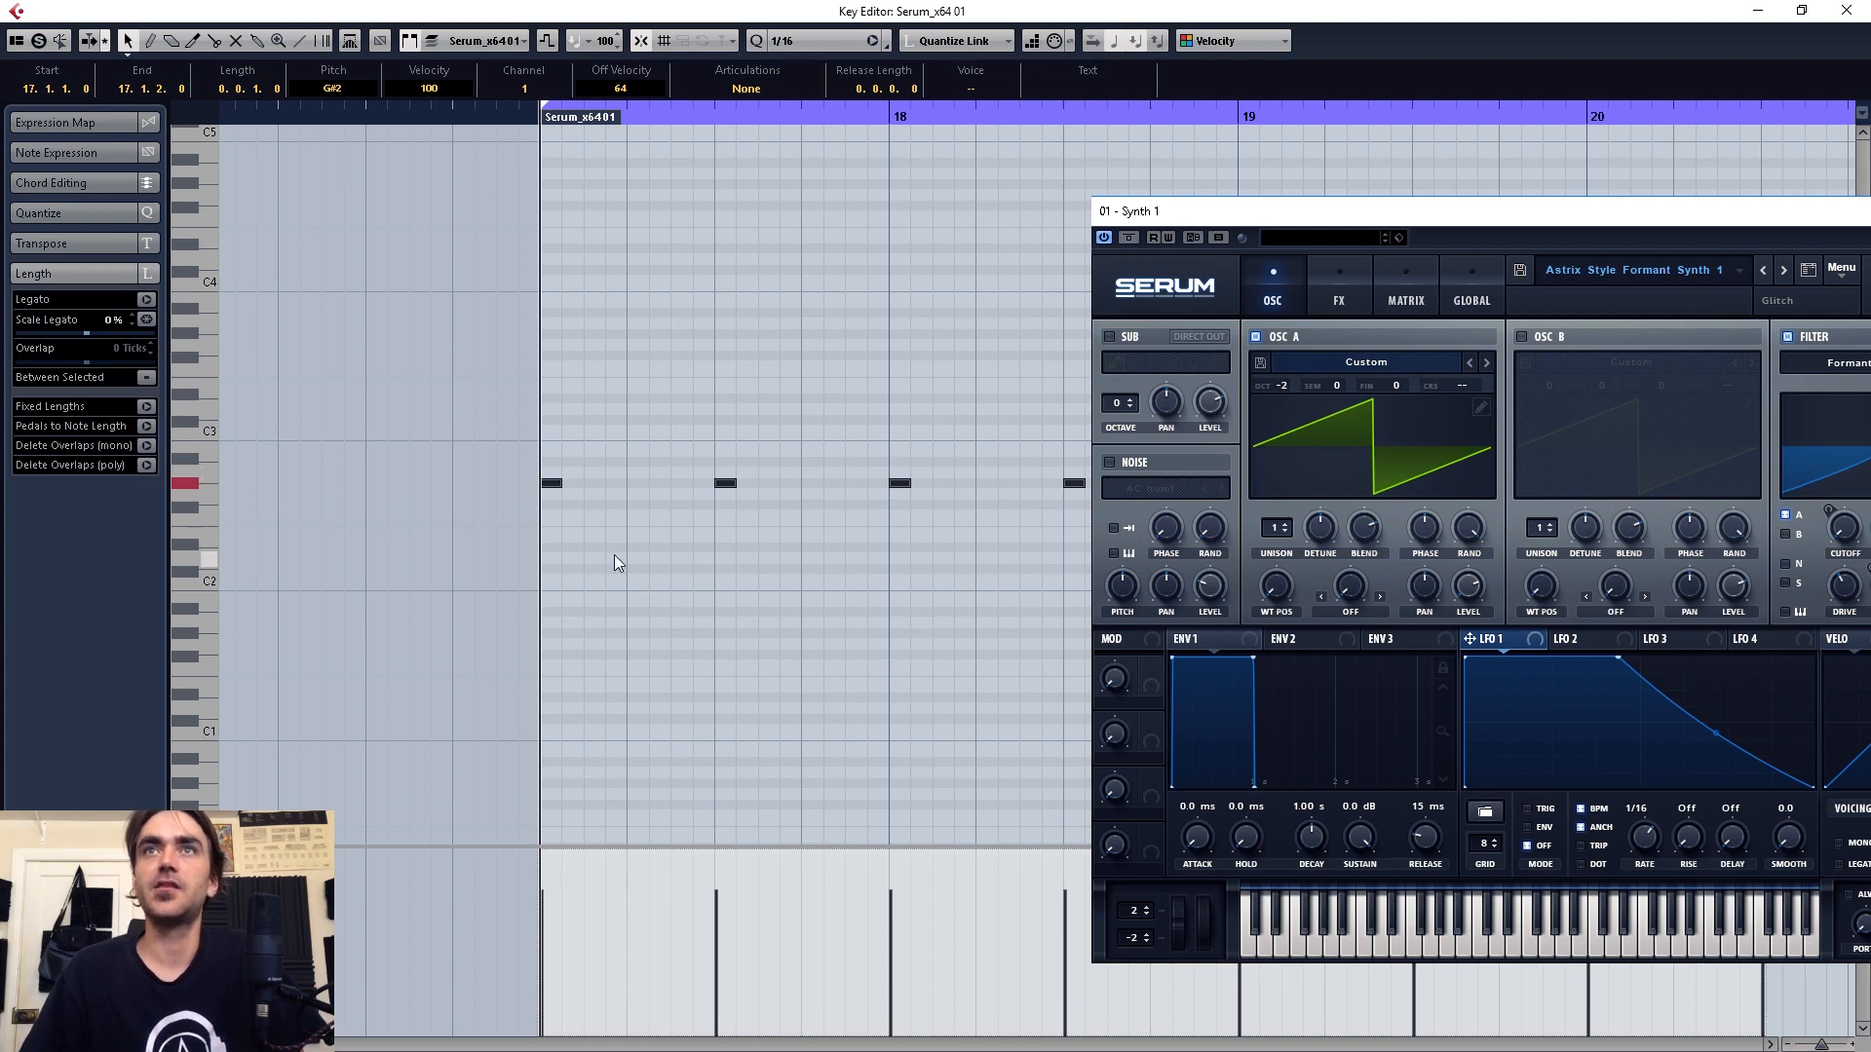
drag(551, 487, 655, 484)
click(674, 359)
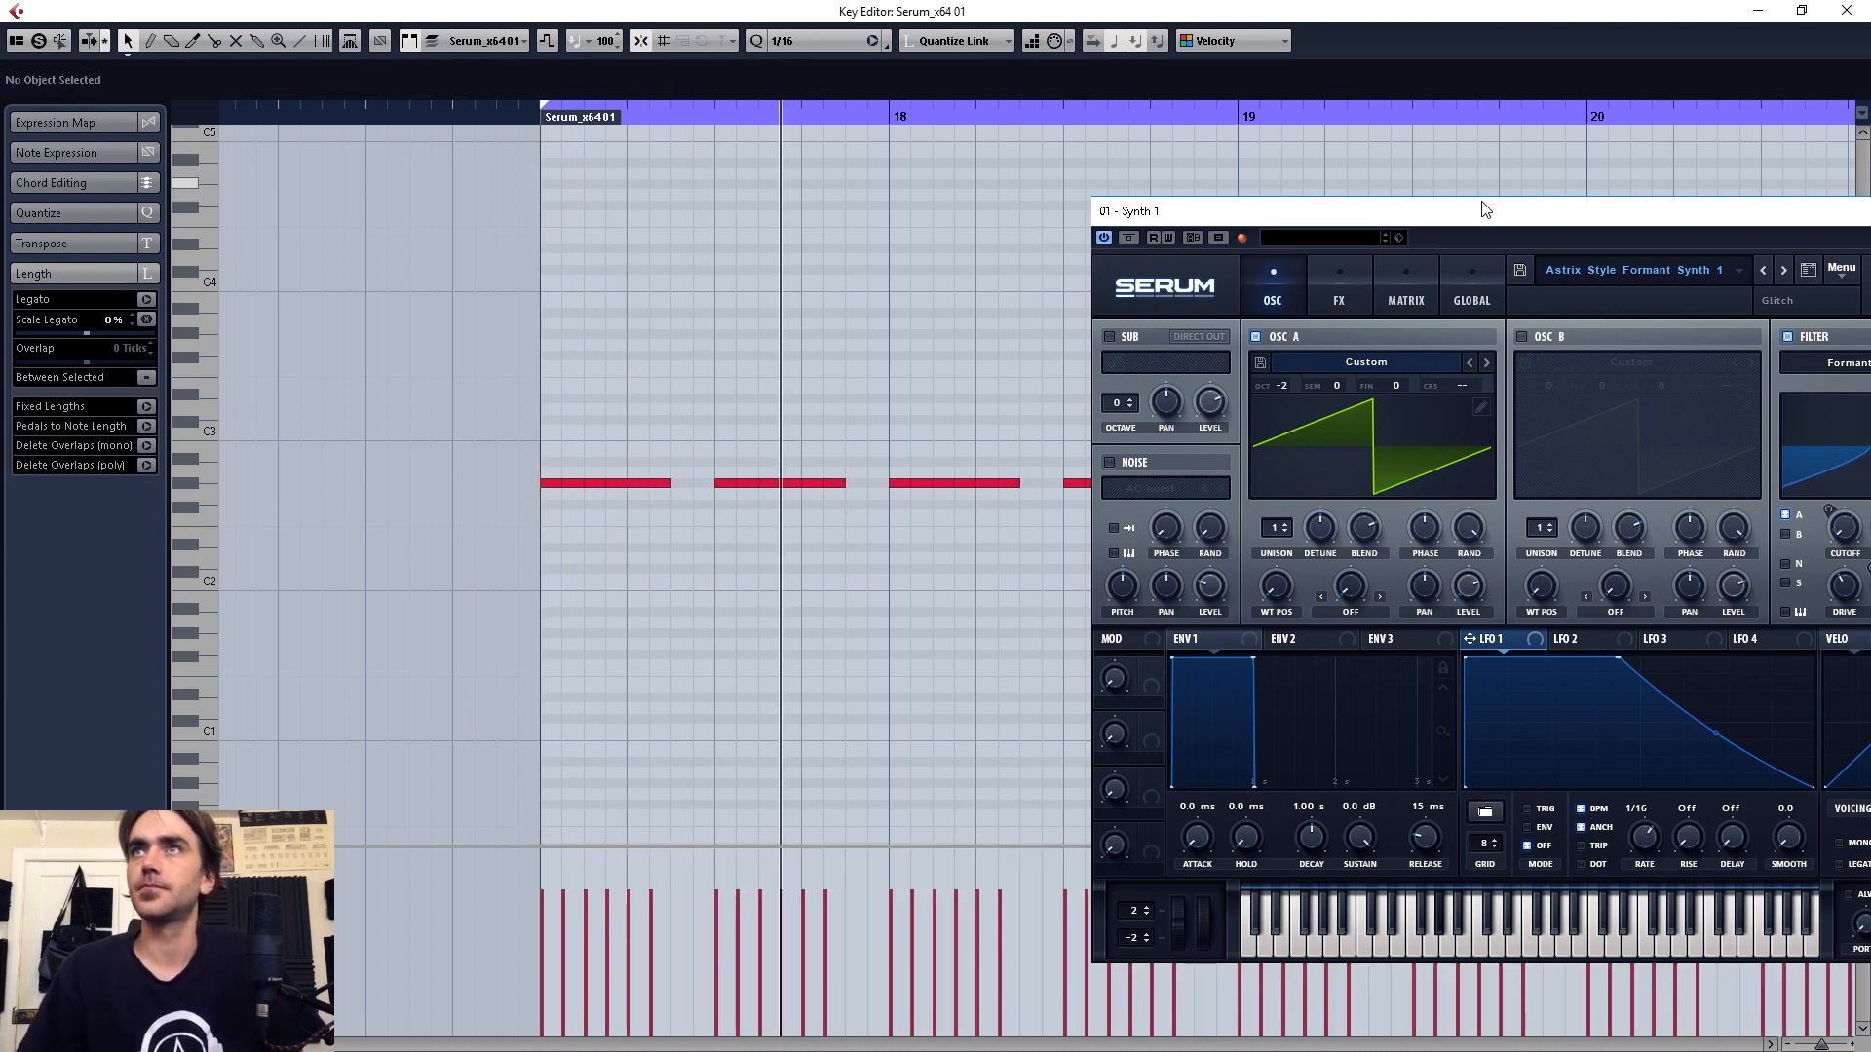
- Bring the full synth window into view, and give ENV 1 a -oo dB sustain, a 108 ms decay and a nearly straight decay curve
drag(1486, 213, 955, 127)
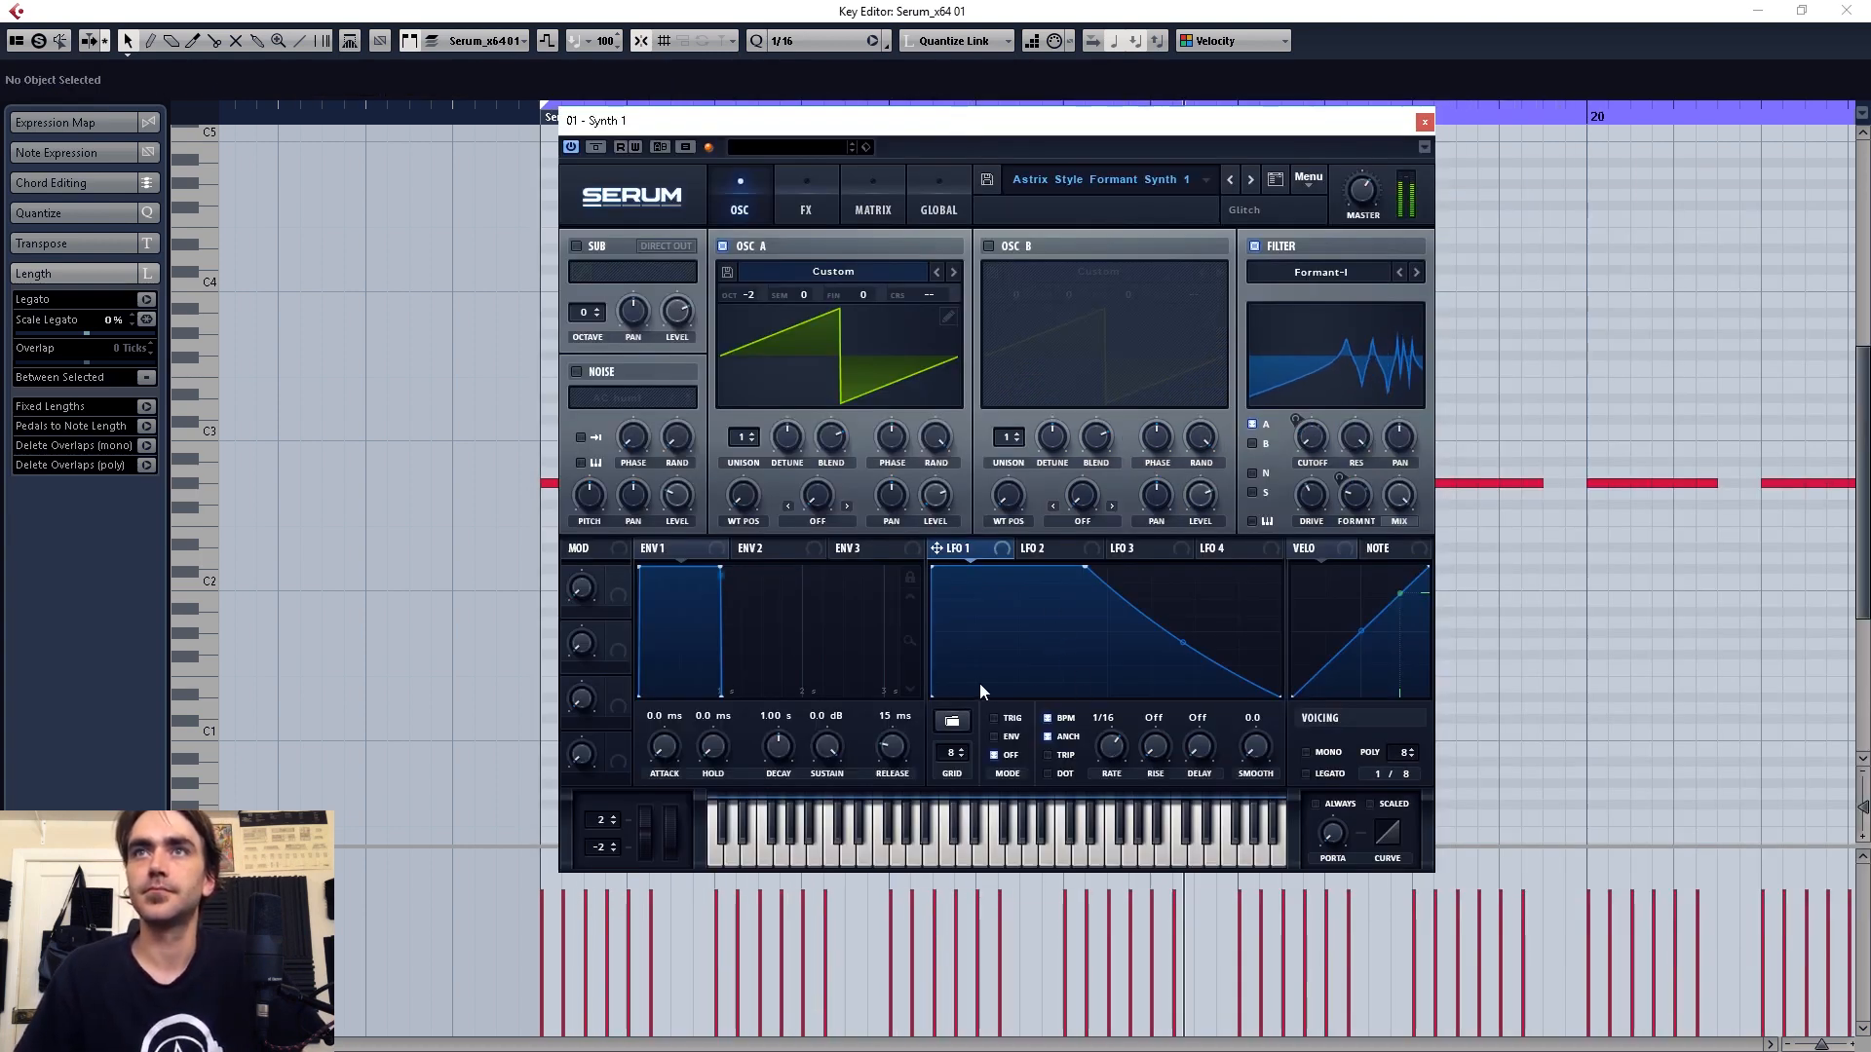
drag(831, 749, 839, 845)
drag(827, 762, 781, 744)
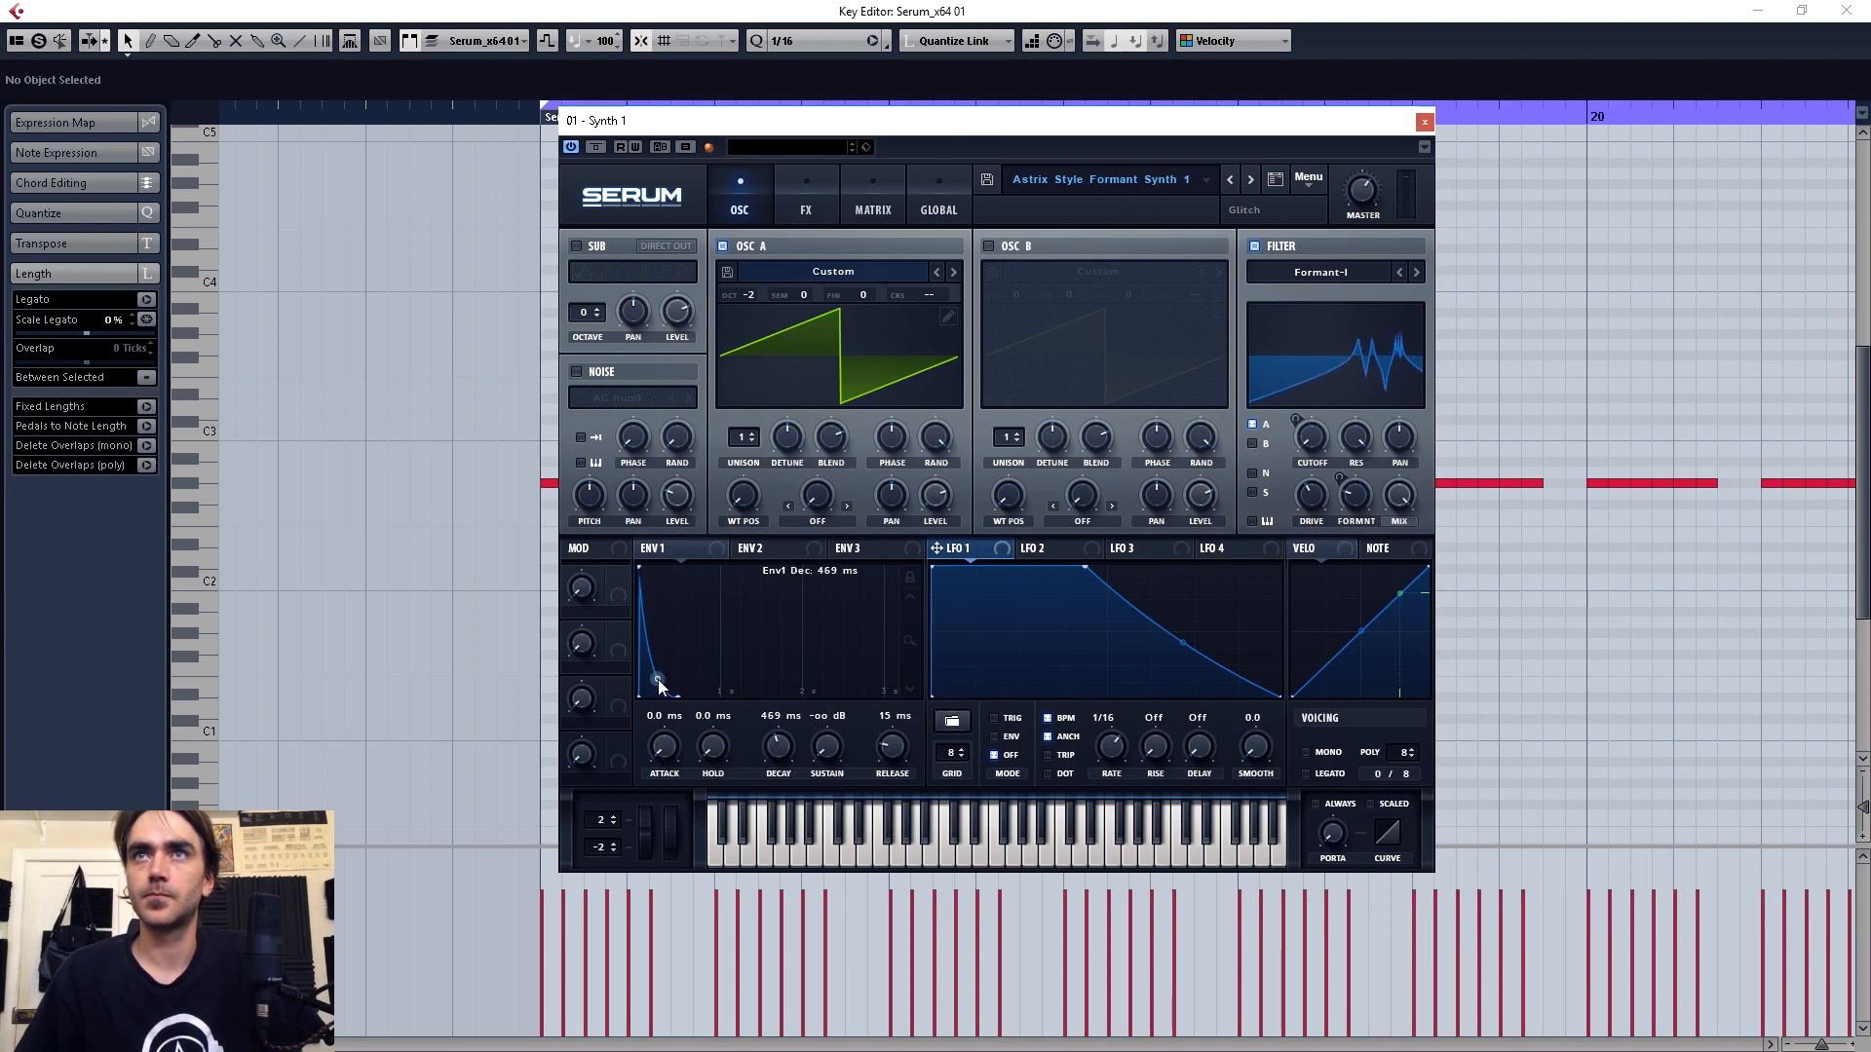
drag(666, 677, 666, 625)
drag(776, 746, 779, 770)
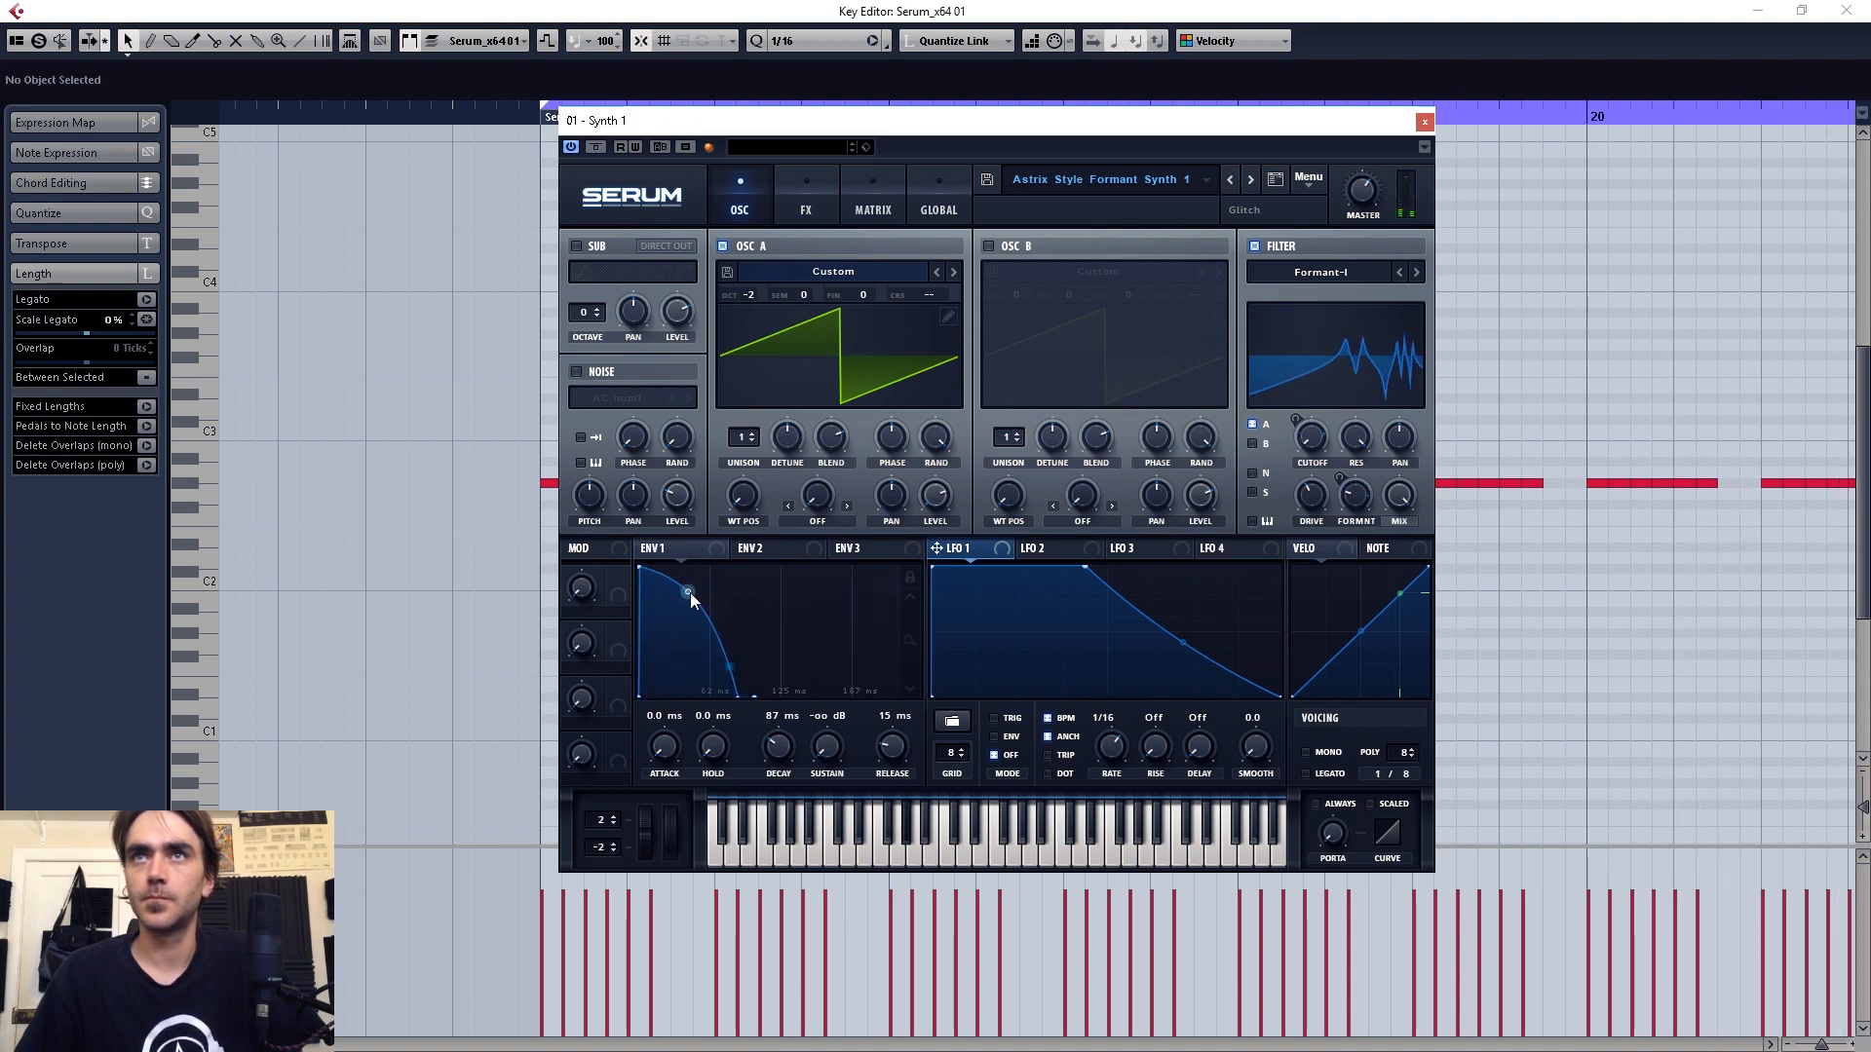
drag(776, 746, 776, 742)
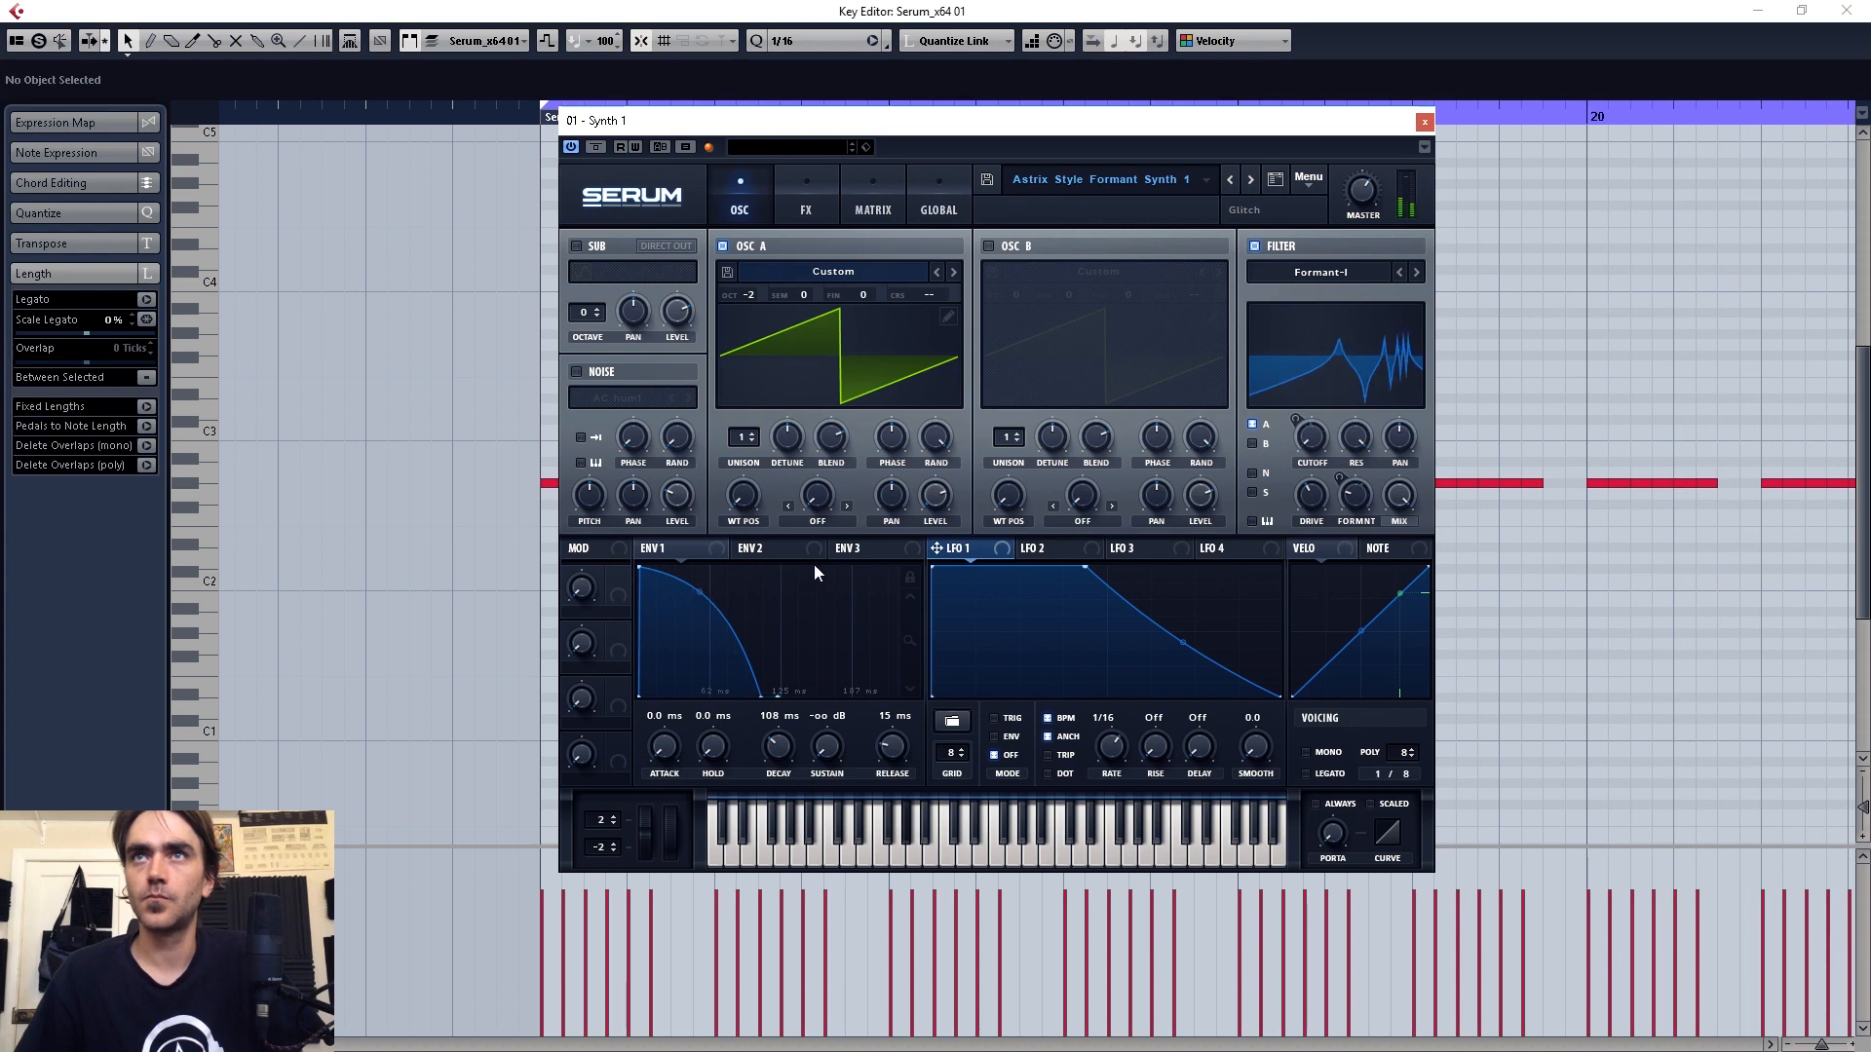
drag(698, 595, 699, 632)
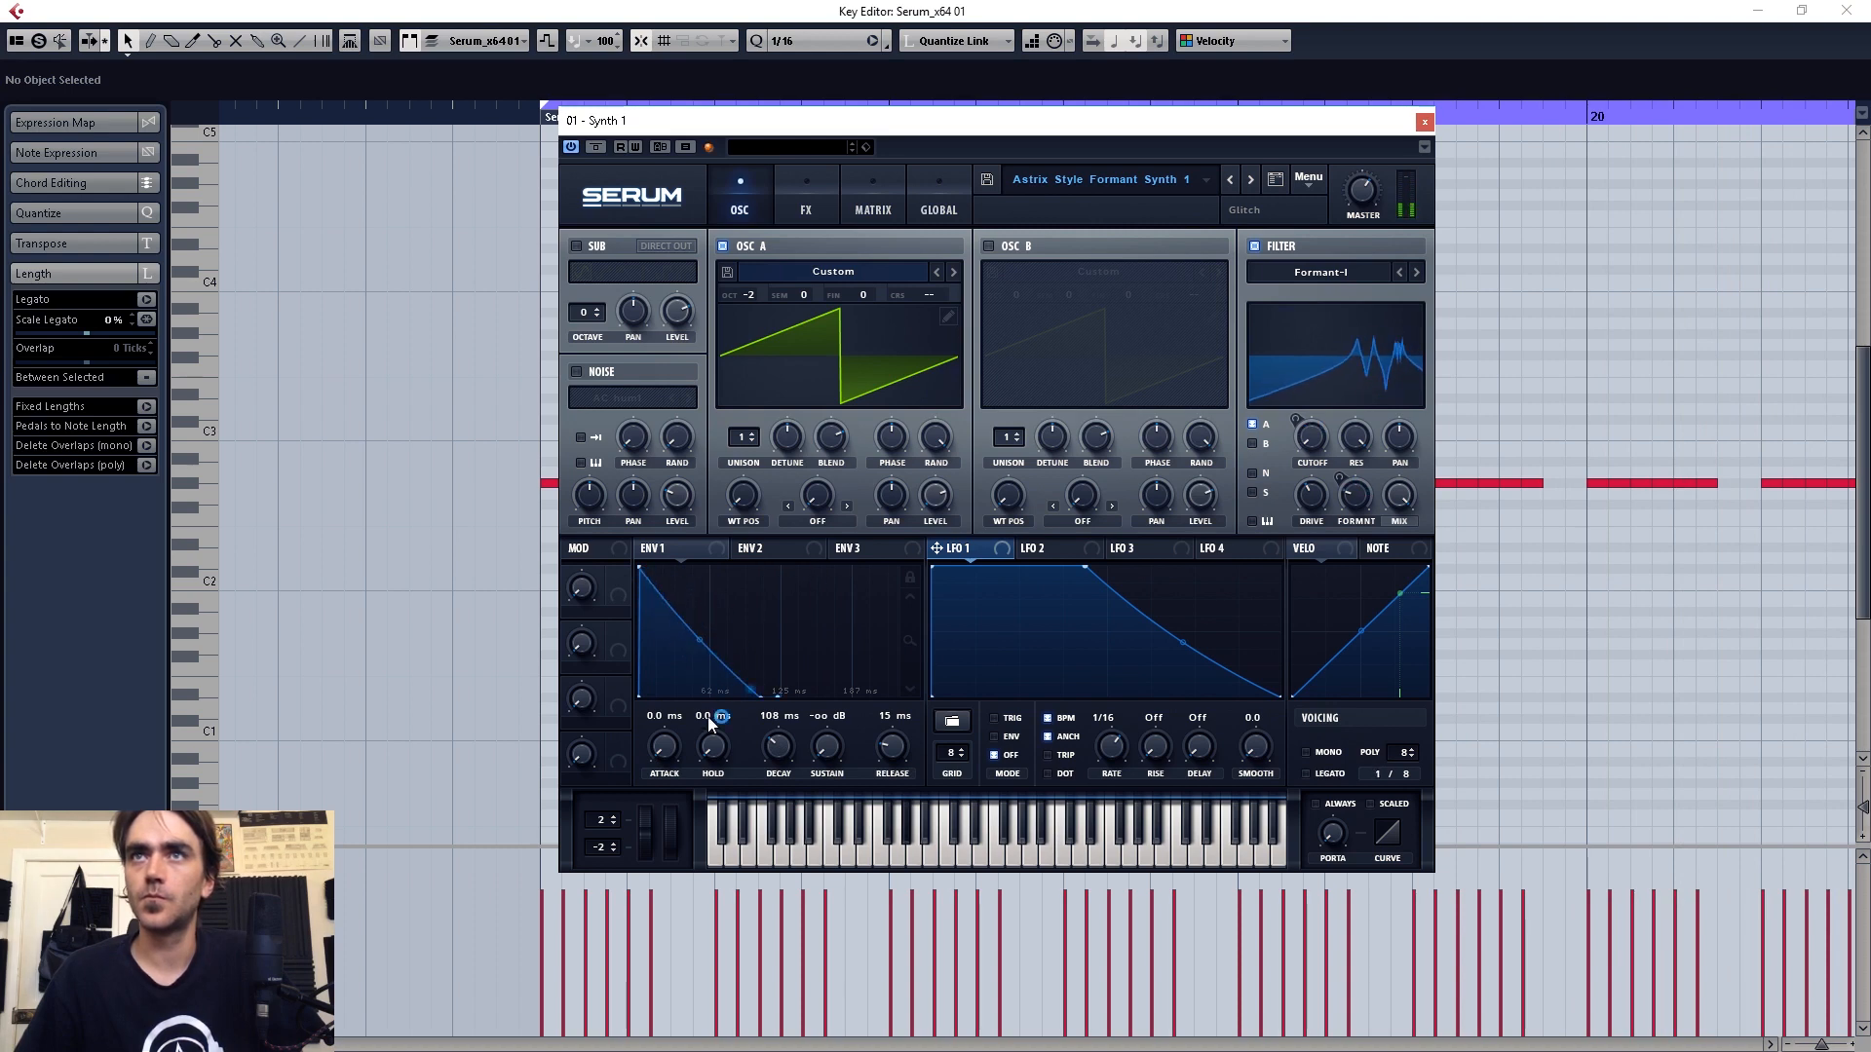
- Set ENV 1's hold to 56 ms and decay to 94 ms, bending the decay curve steeply downward
drag(712, 743, 718, 693)
mouse_move(778, 747)
mouse_down()
mouse_move(787, 770)
mouse_move(781, 750)
mouse_up()
drag(729, 640, 717, 754)
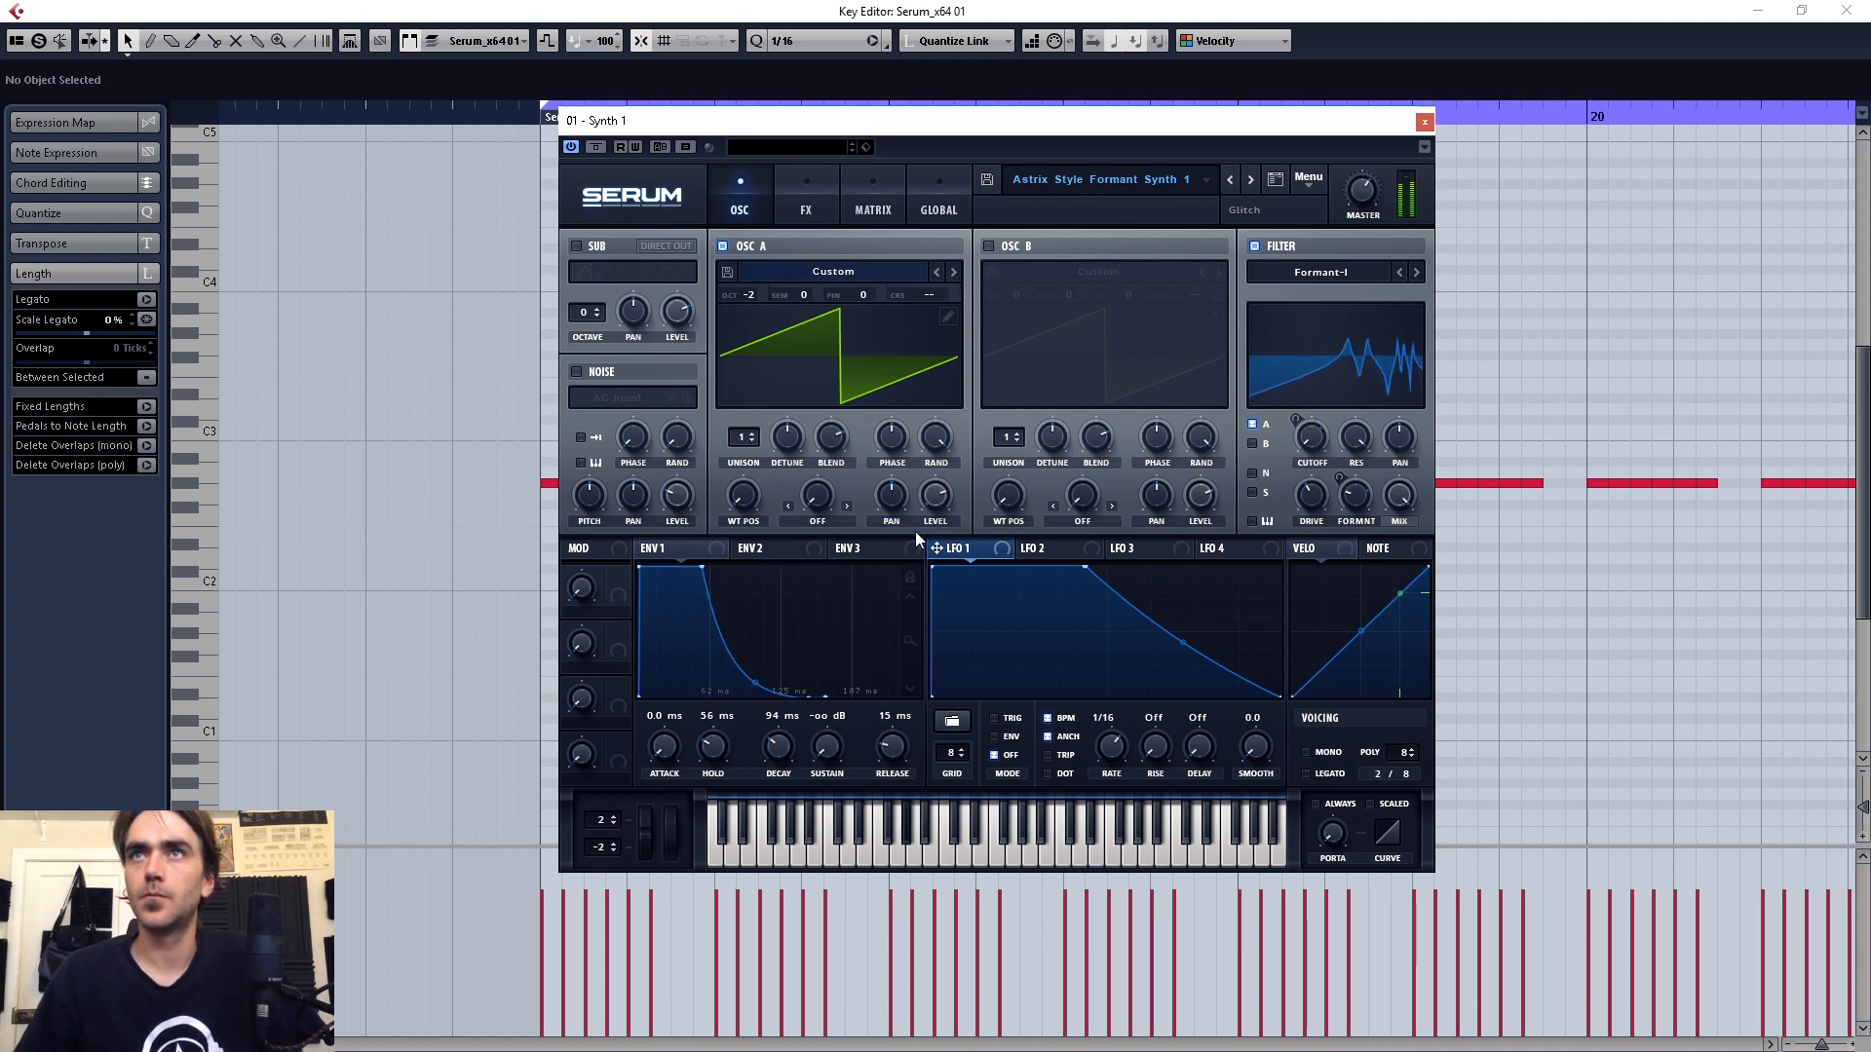
- Assign LFO 1, with its shape flattened to full height, to OSC A's level at an amount of 84
mouse_move(940, 499)
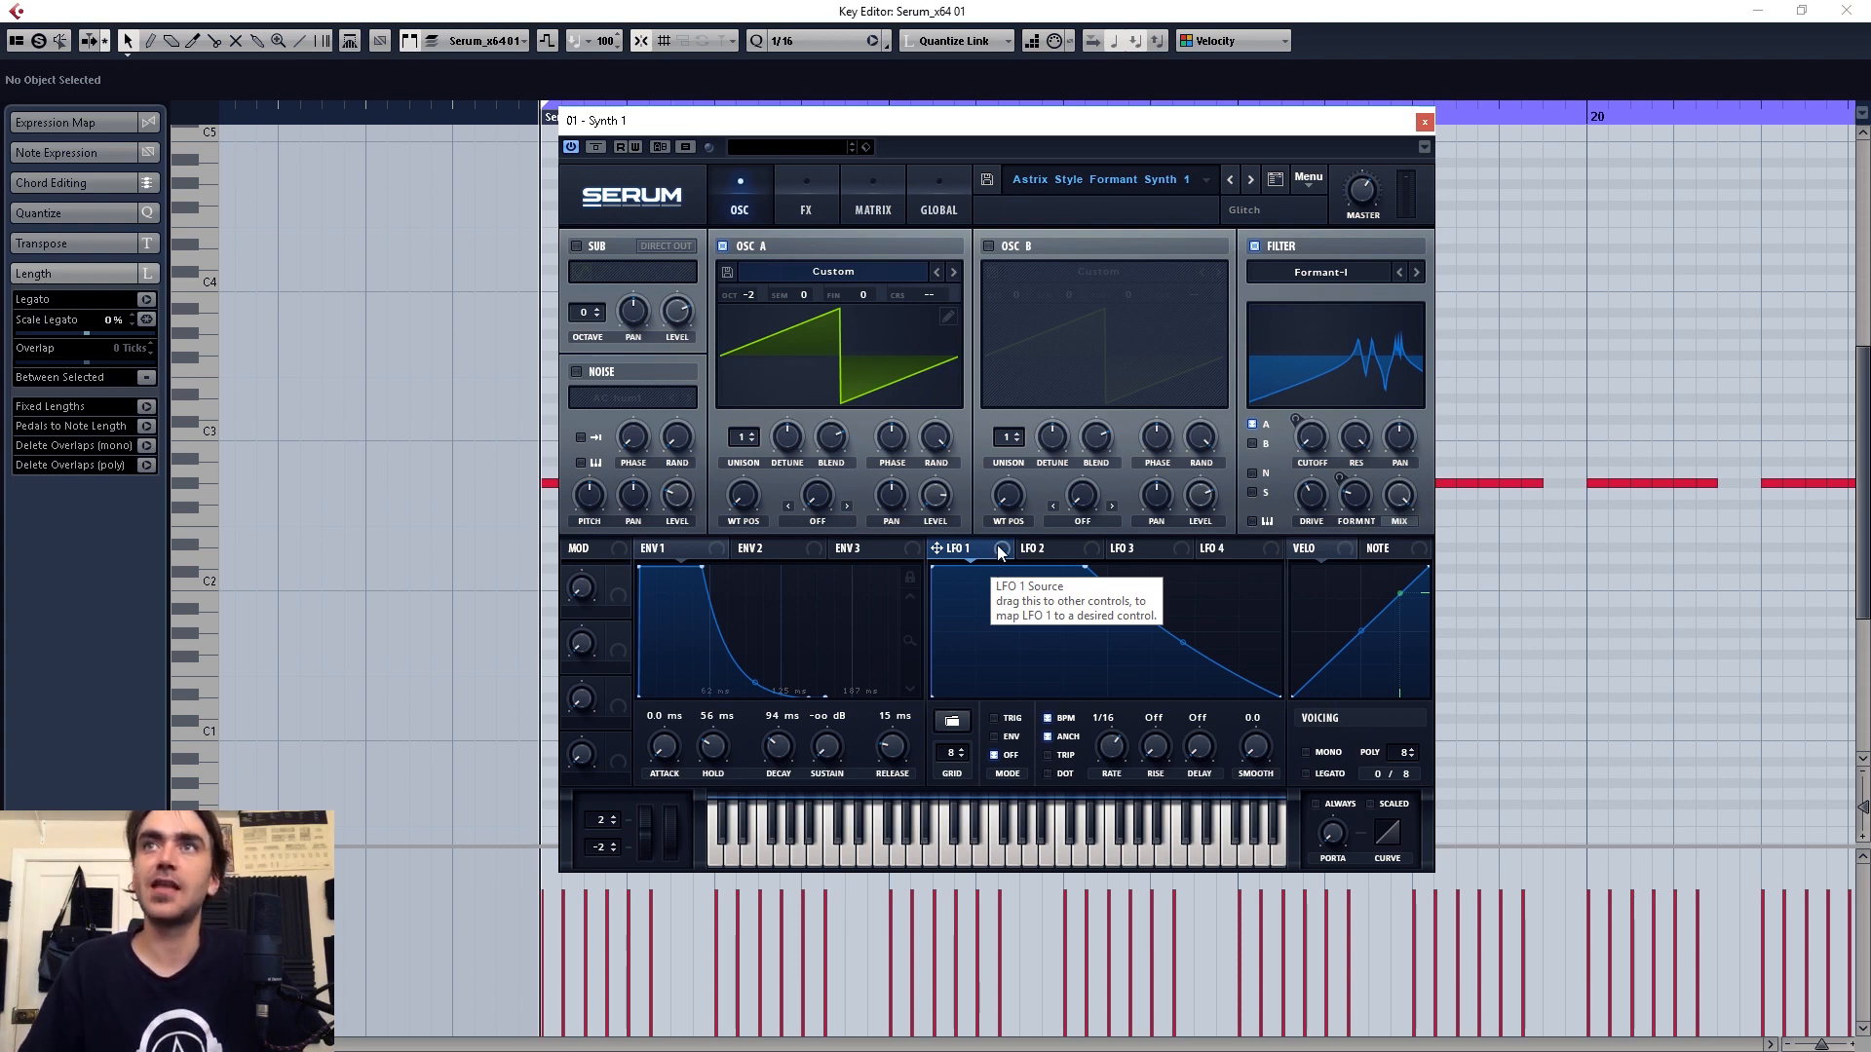
drag(1086, 567, 1322, 536)
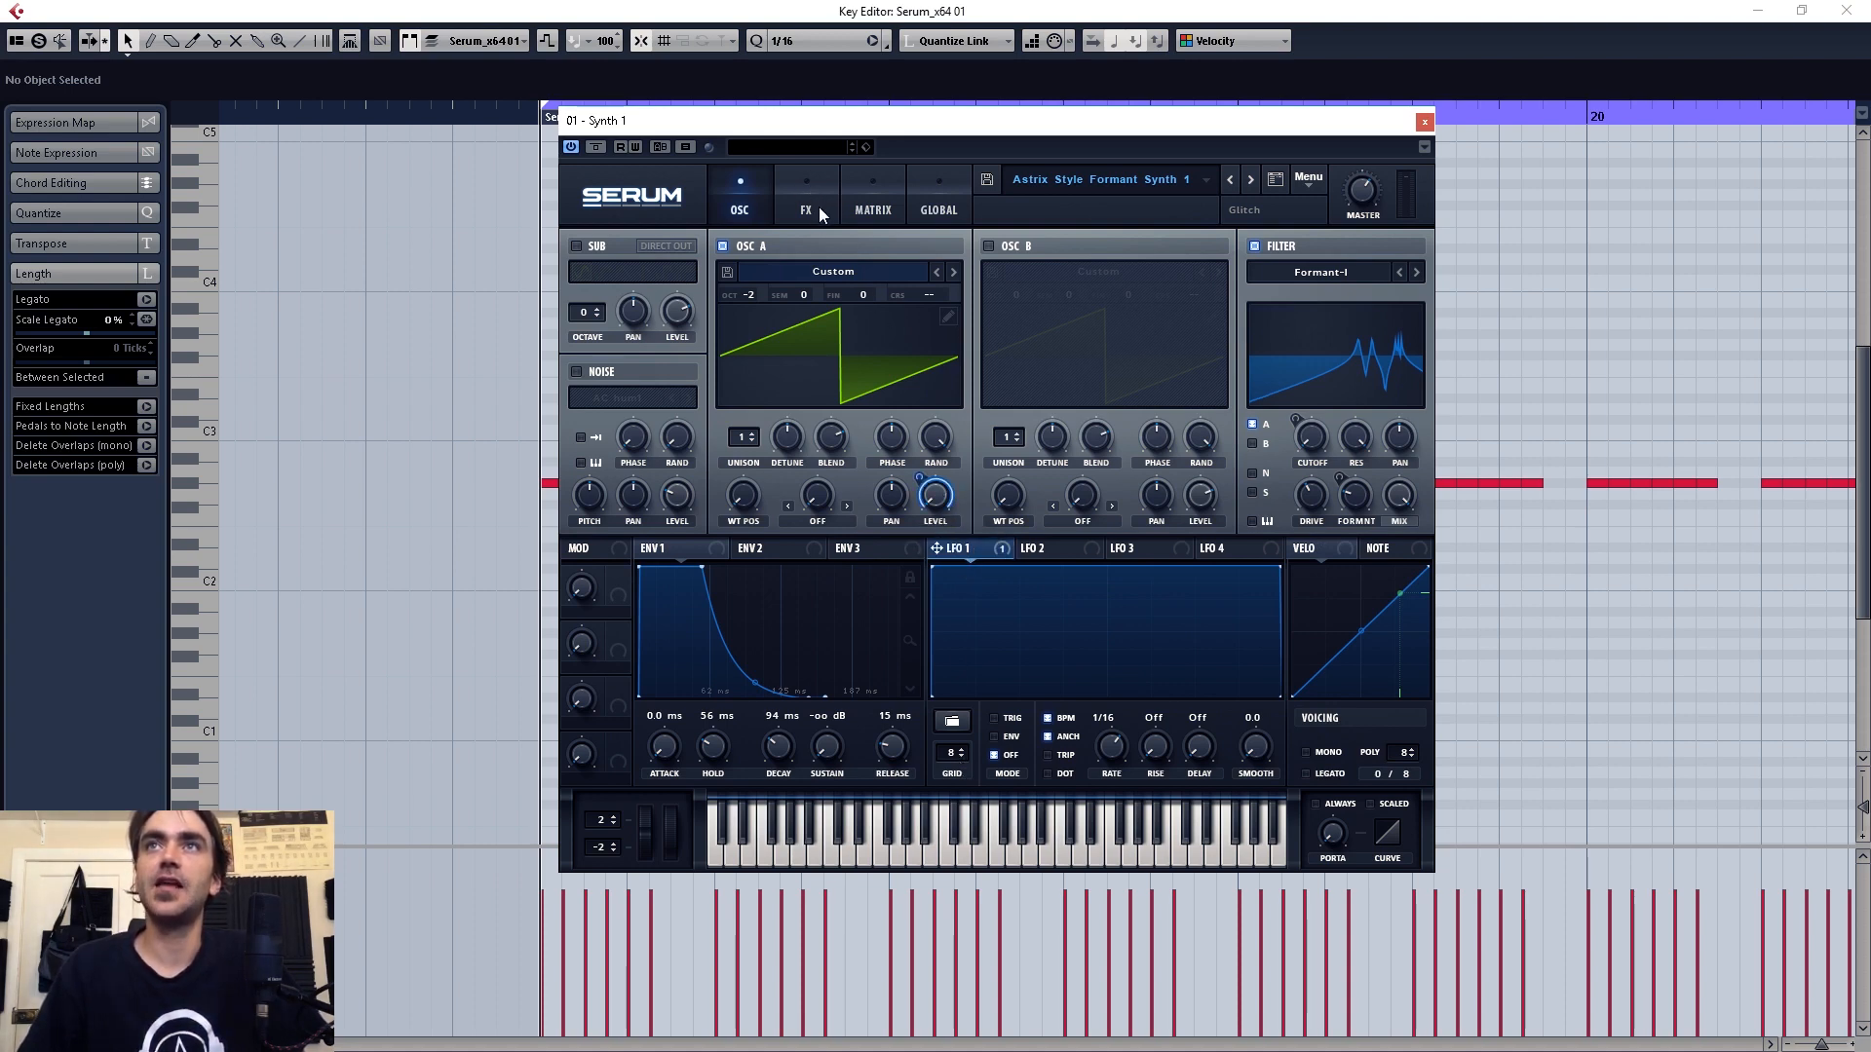
click(873, 204)
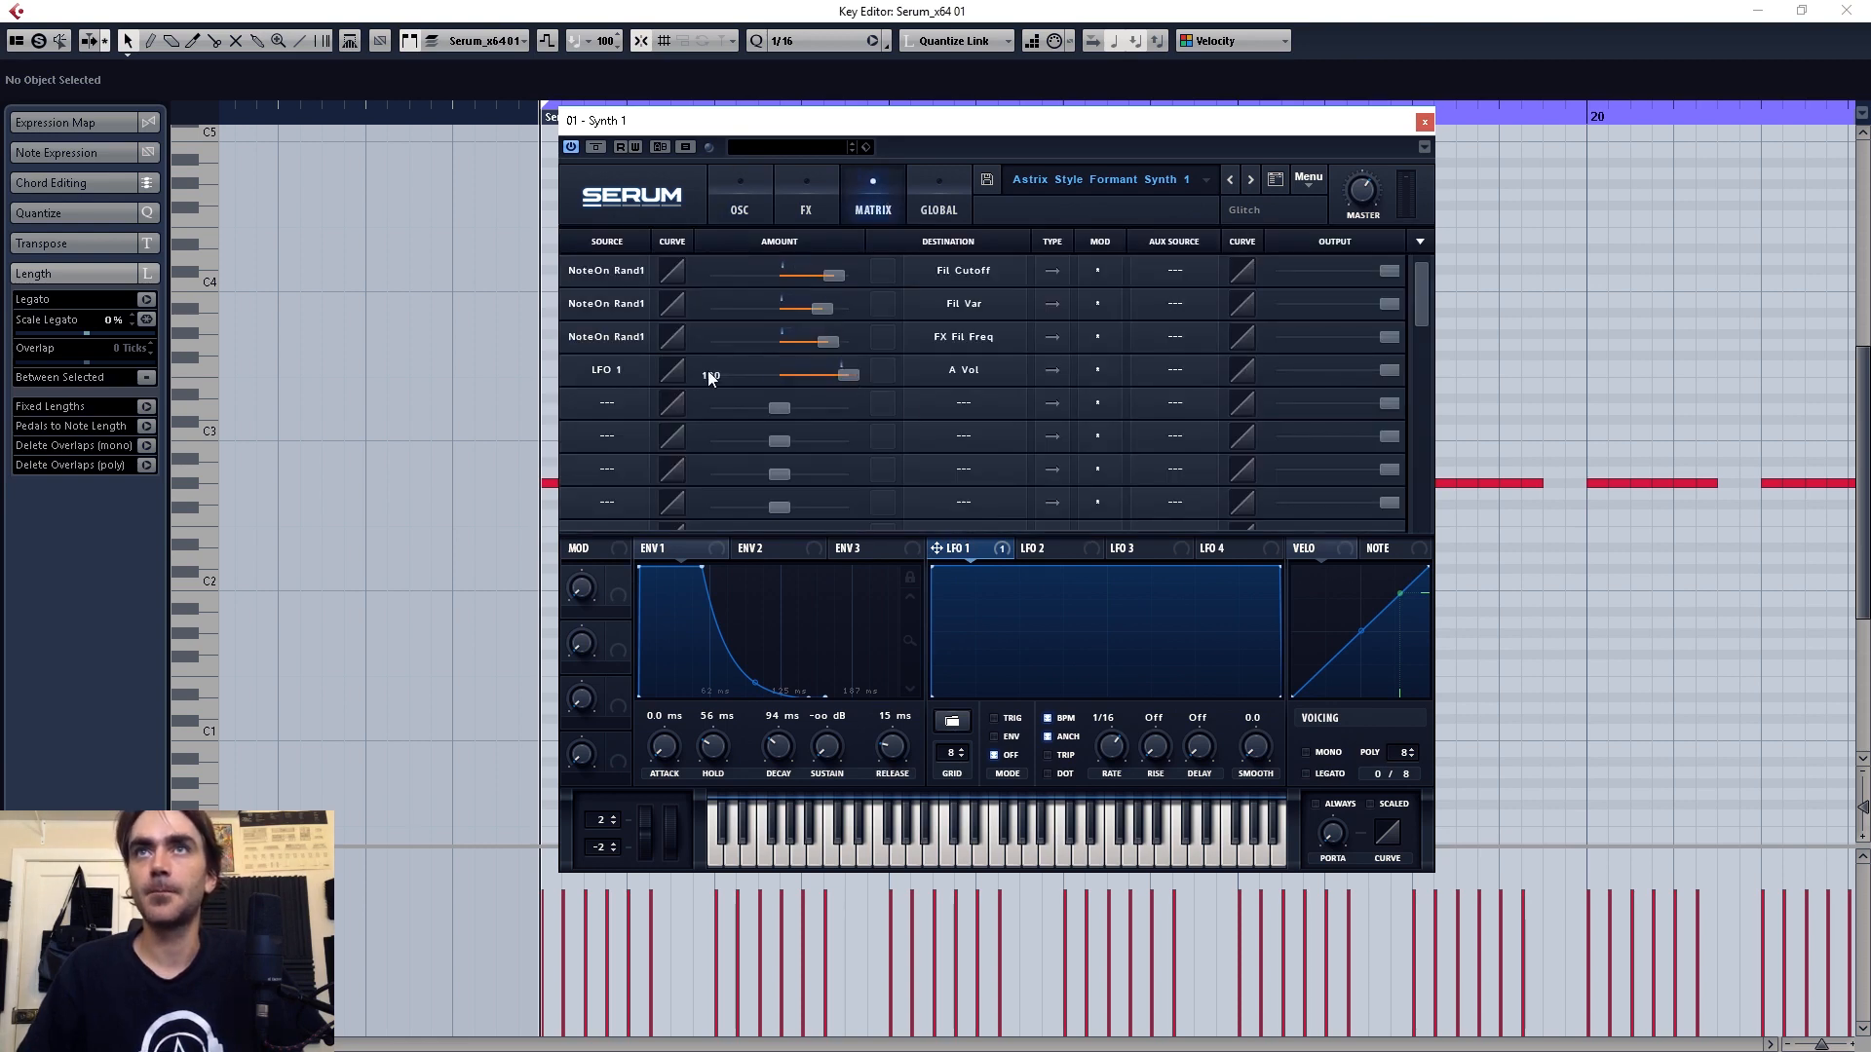
drag(856, 373, 826, 380)
click(741, 185)
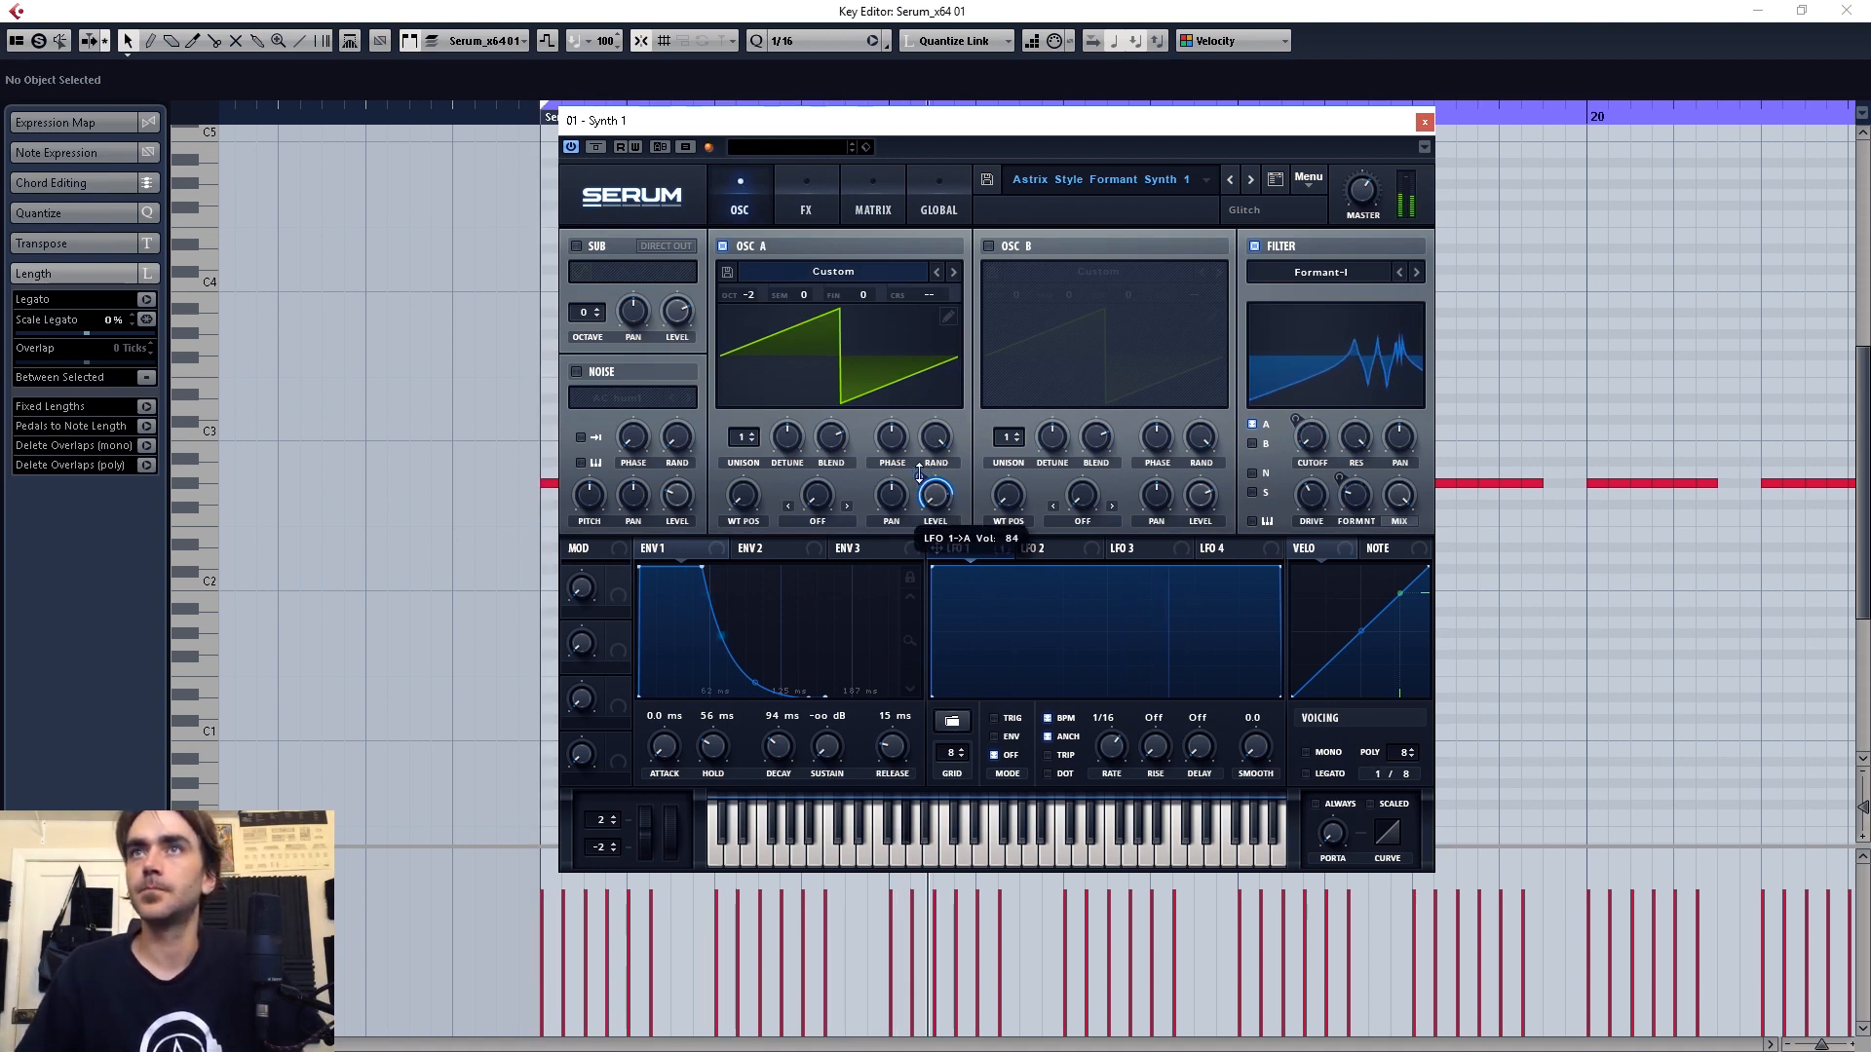
- Set LFO 1's rate to 1/2 and reshape it into a fast convex rise that reaches full height about three quarters through
drag(1111, 740, 1108, 777)
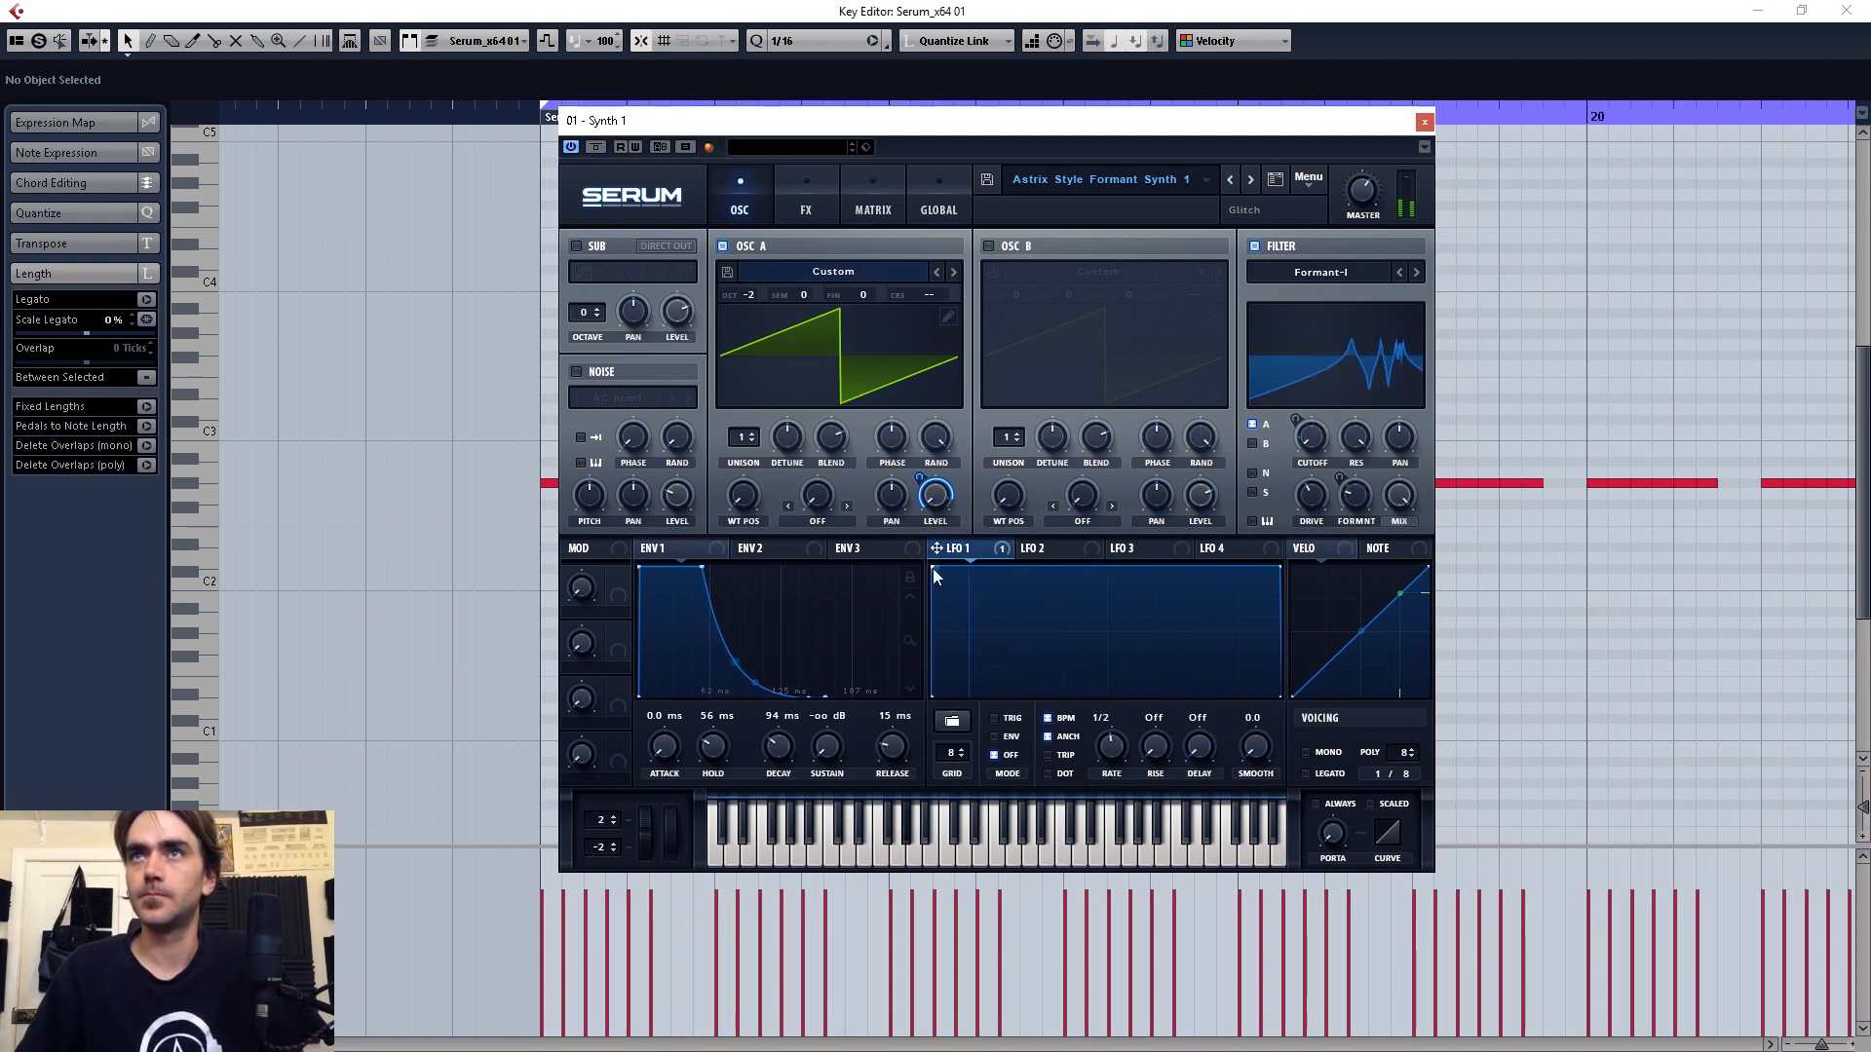
drag(933, 569, 1188, 502)
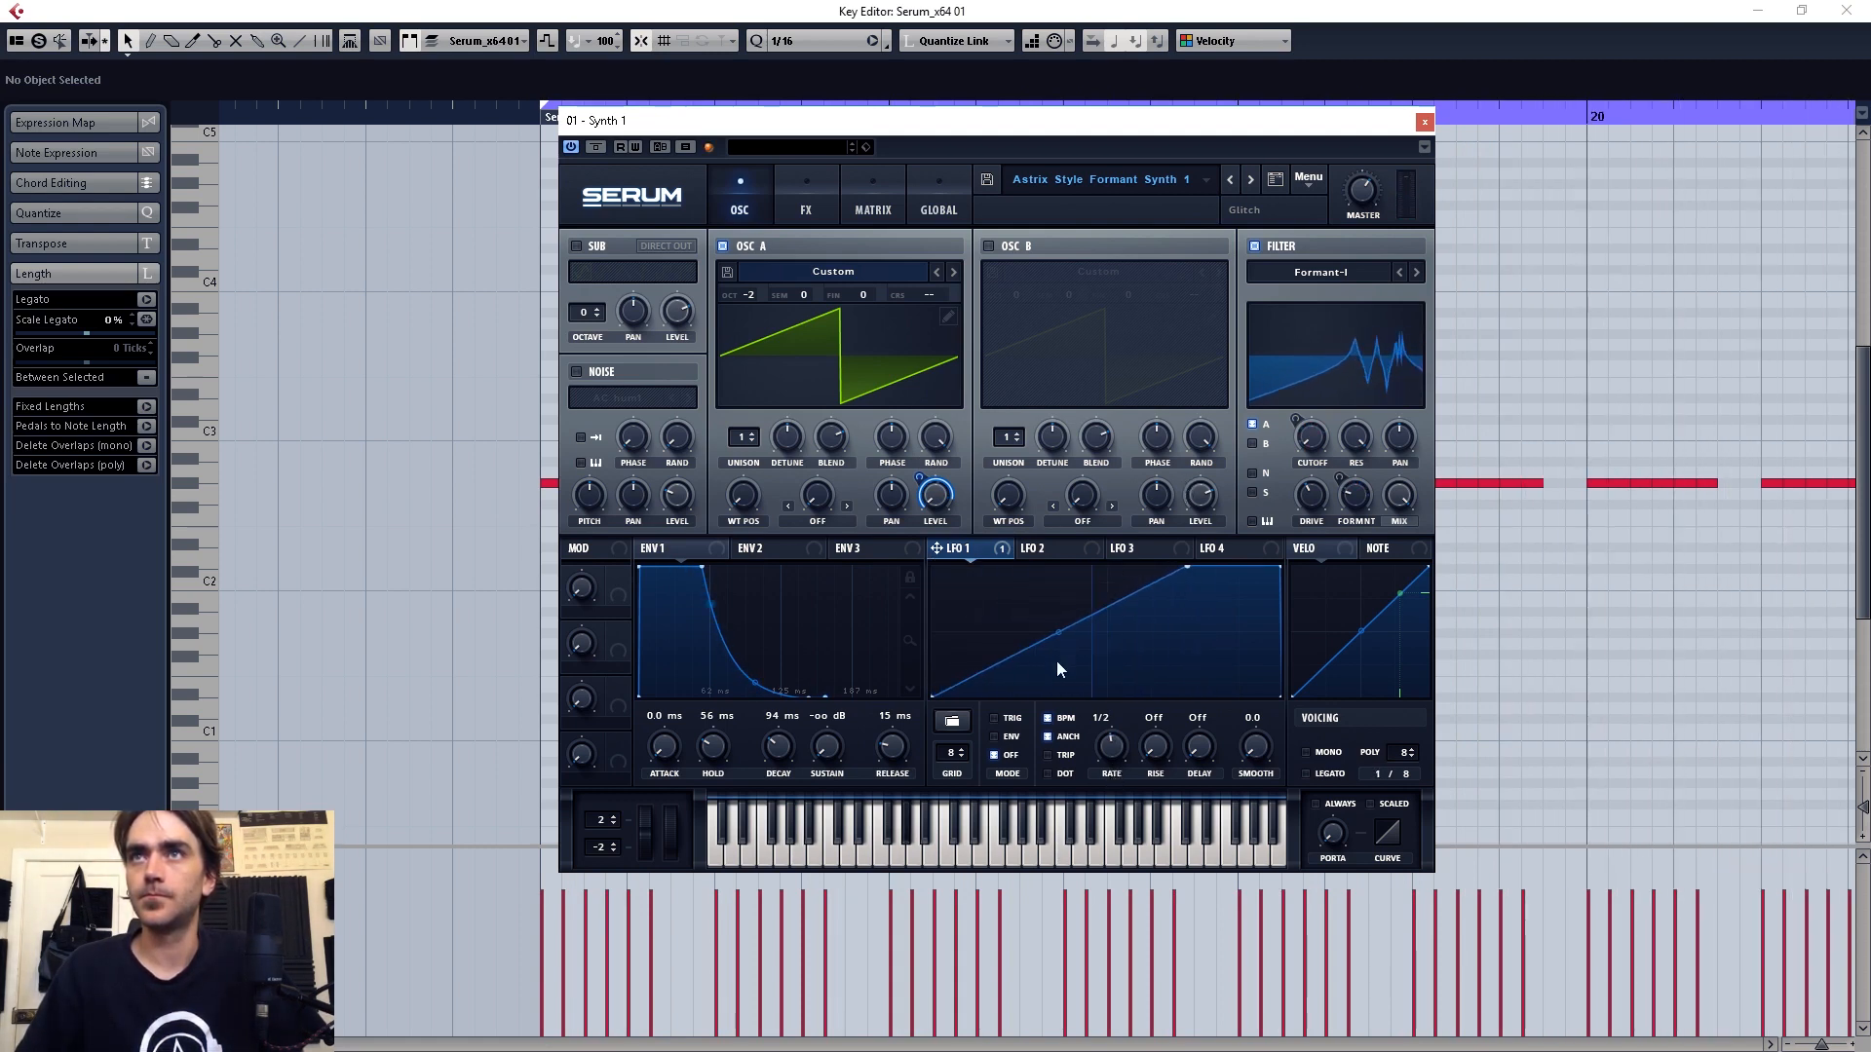
drag(1058, 632, 1058, 587)
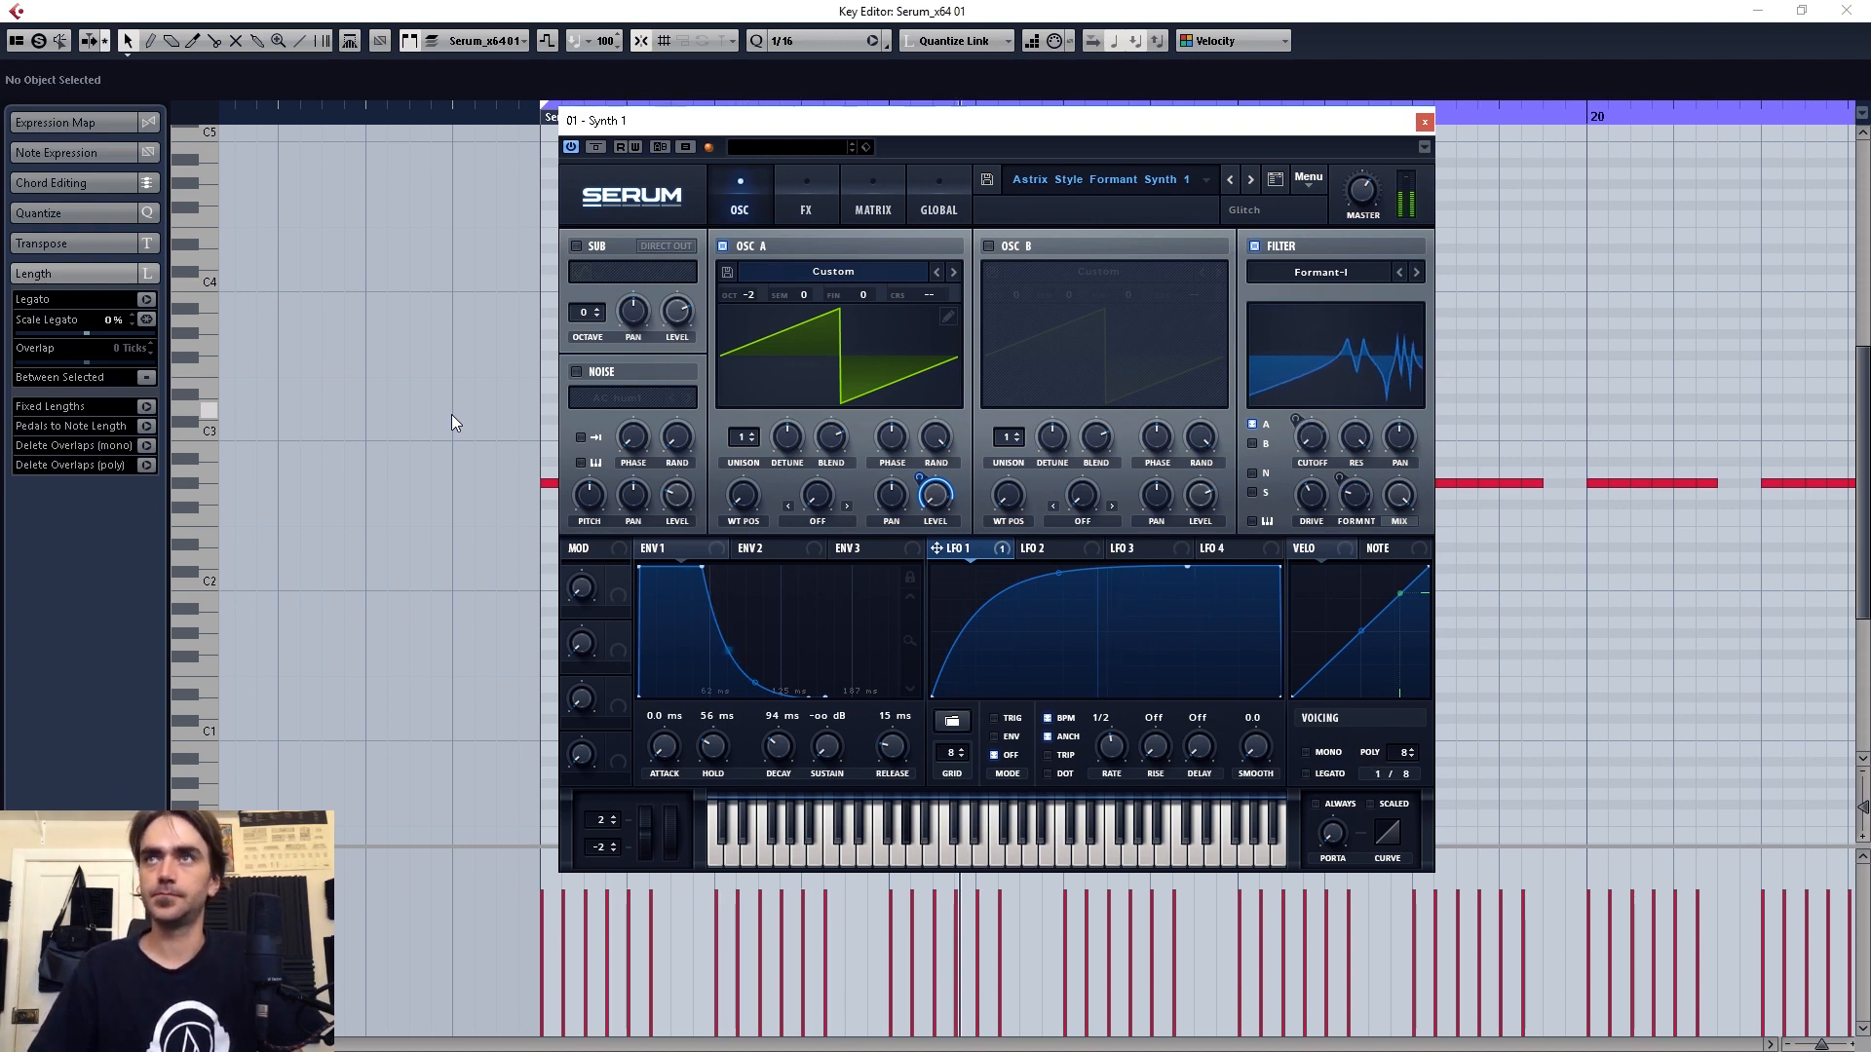
- Save the patch in the User presets folder as Astrix Style Formant Synth Variation 2.fxp
click(987, 179)
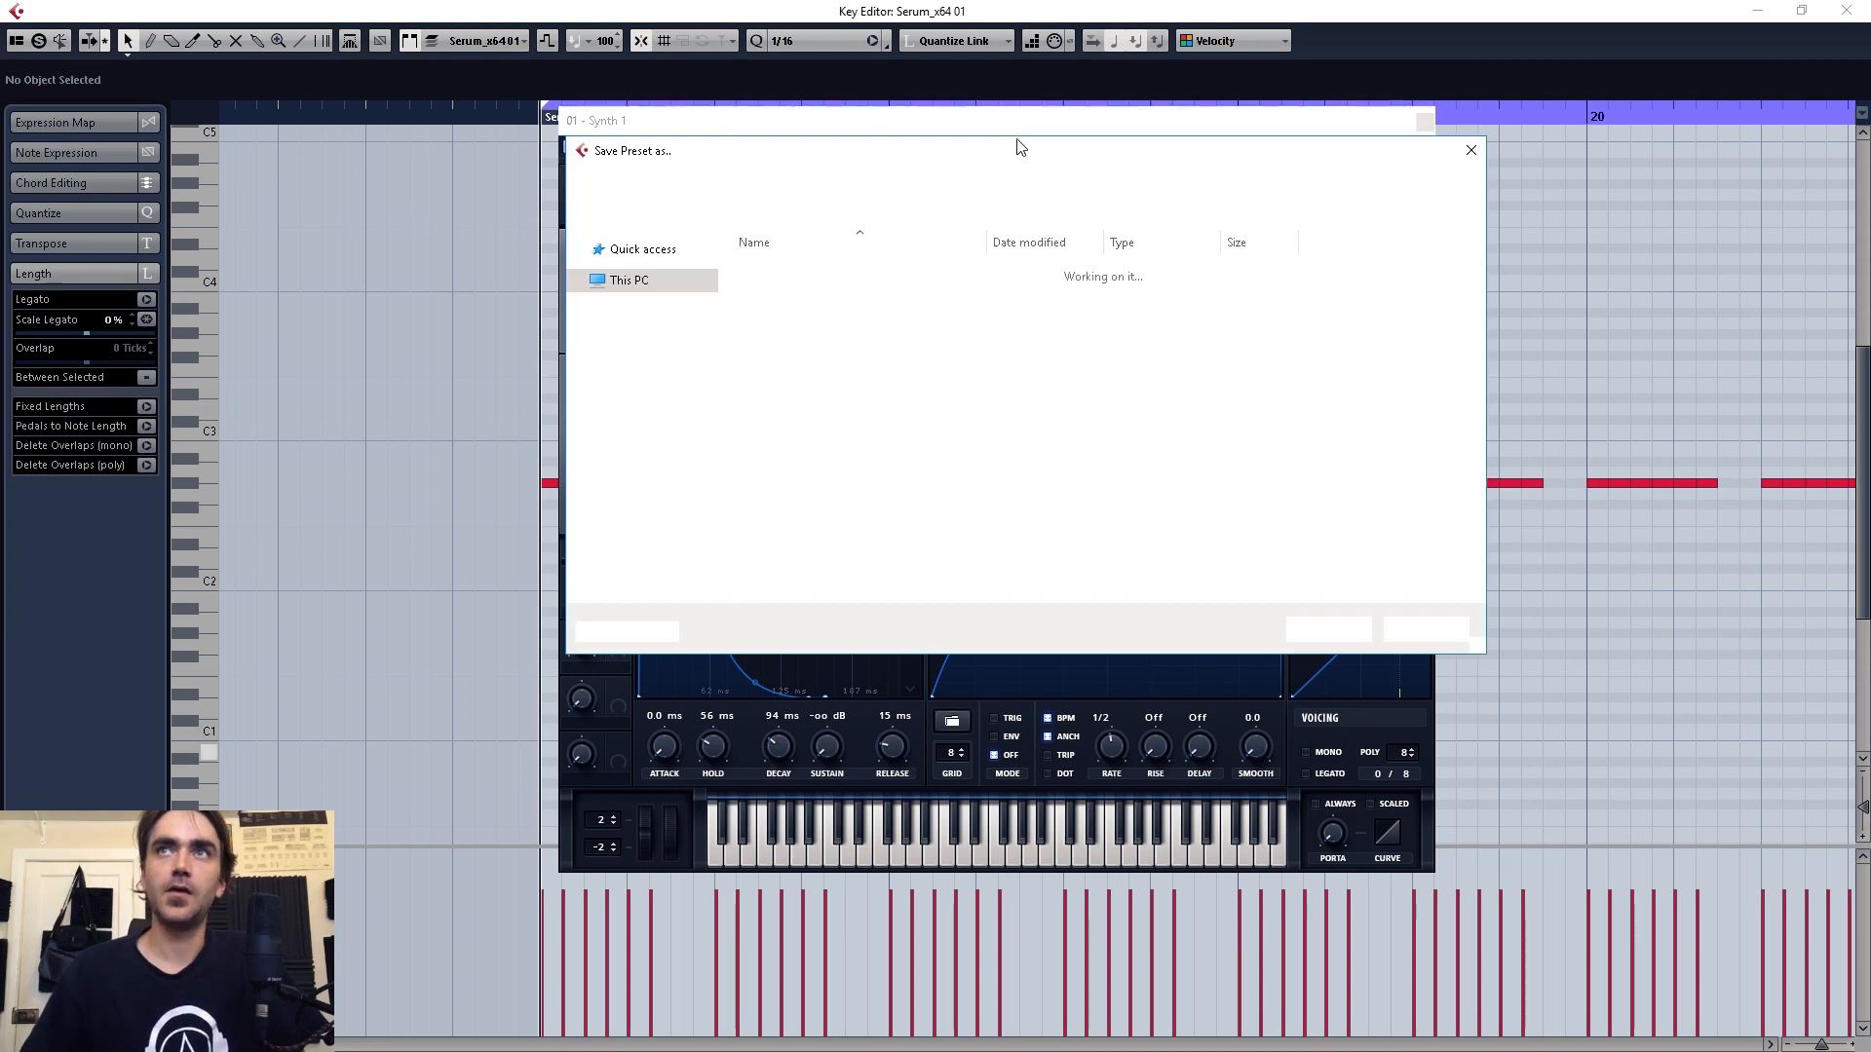
click(888, 321)
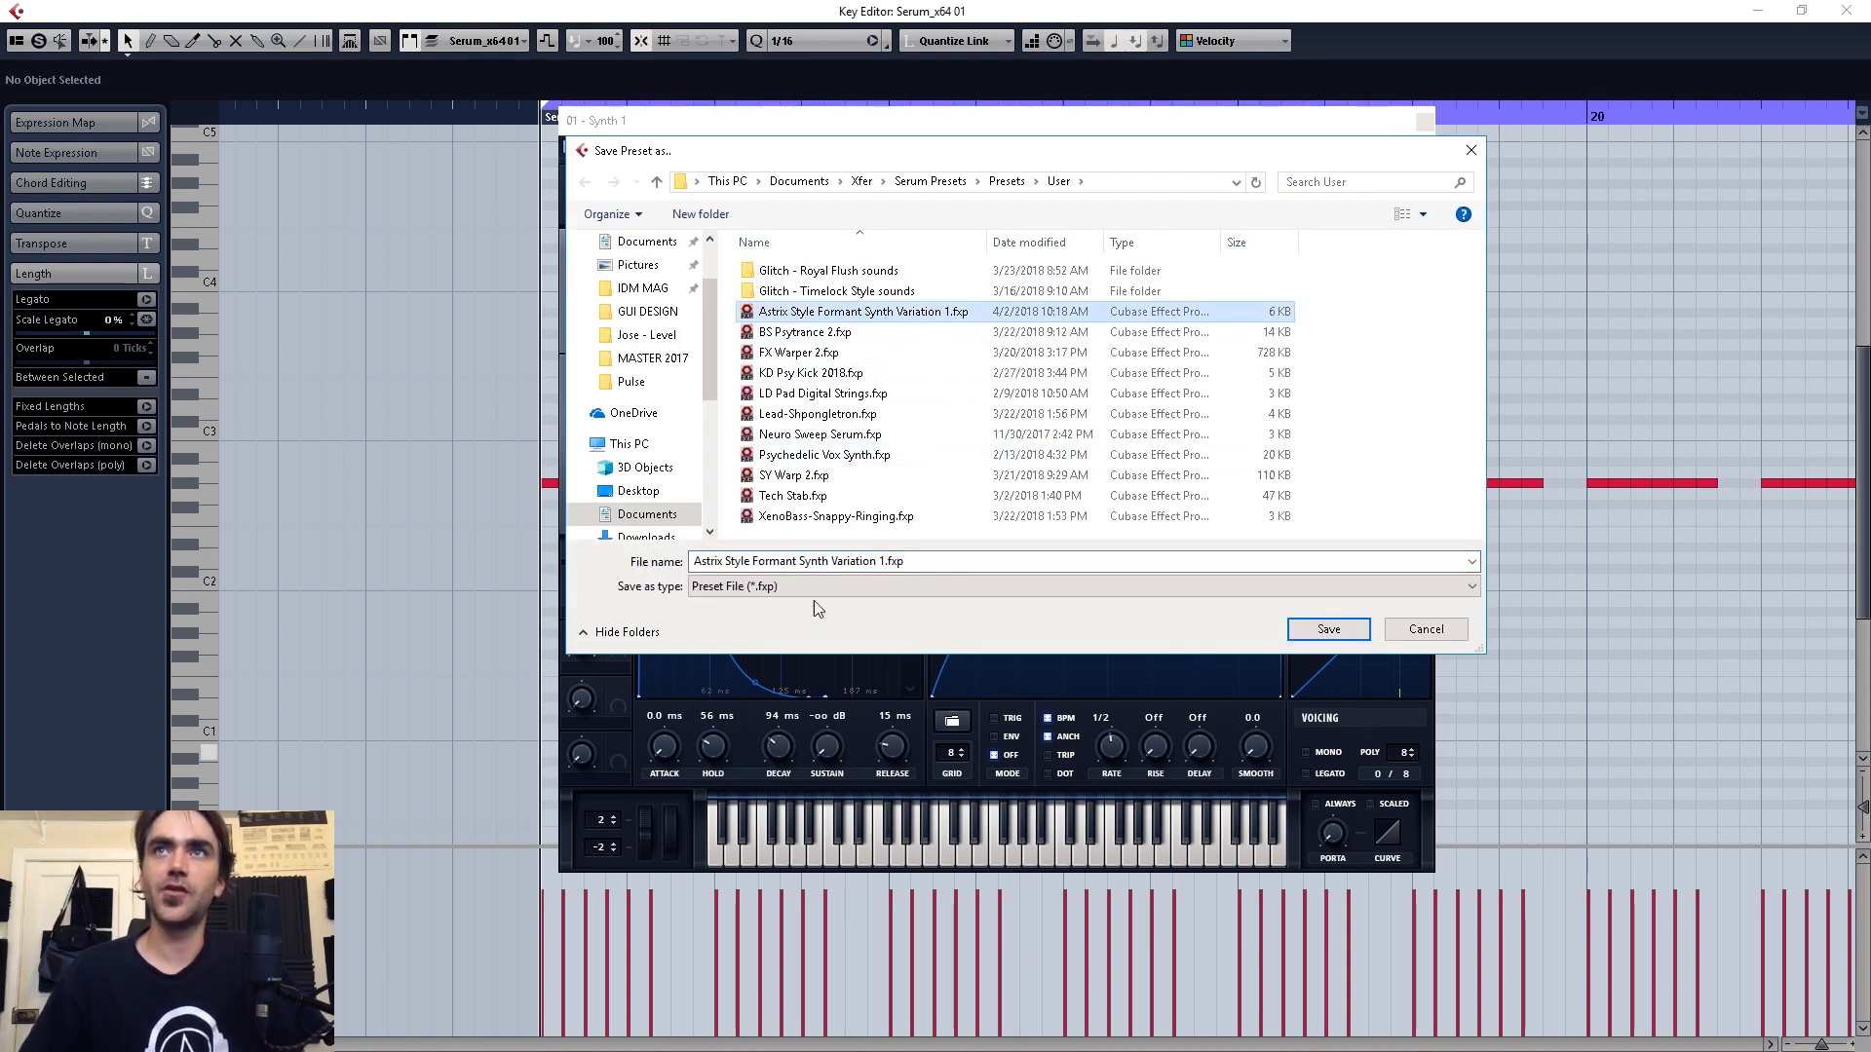
click(885, 562)
key(BackSpace)
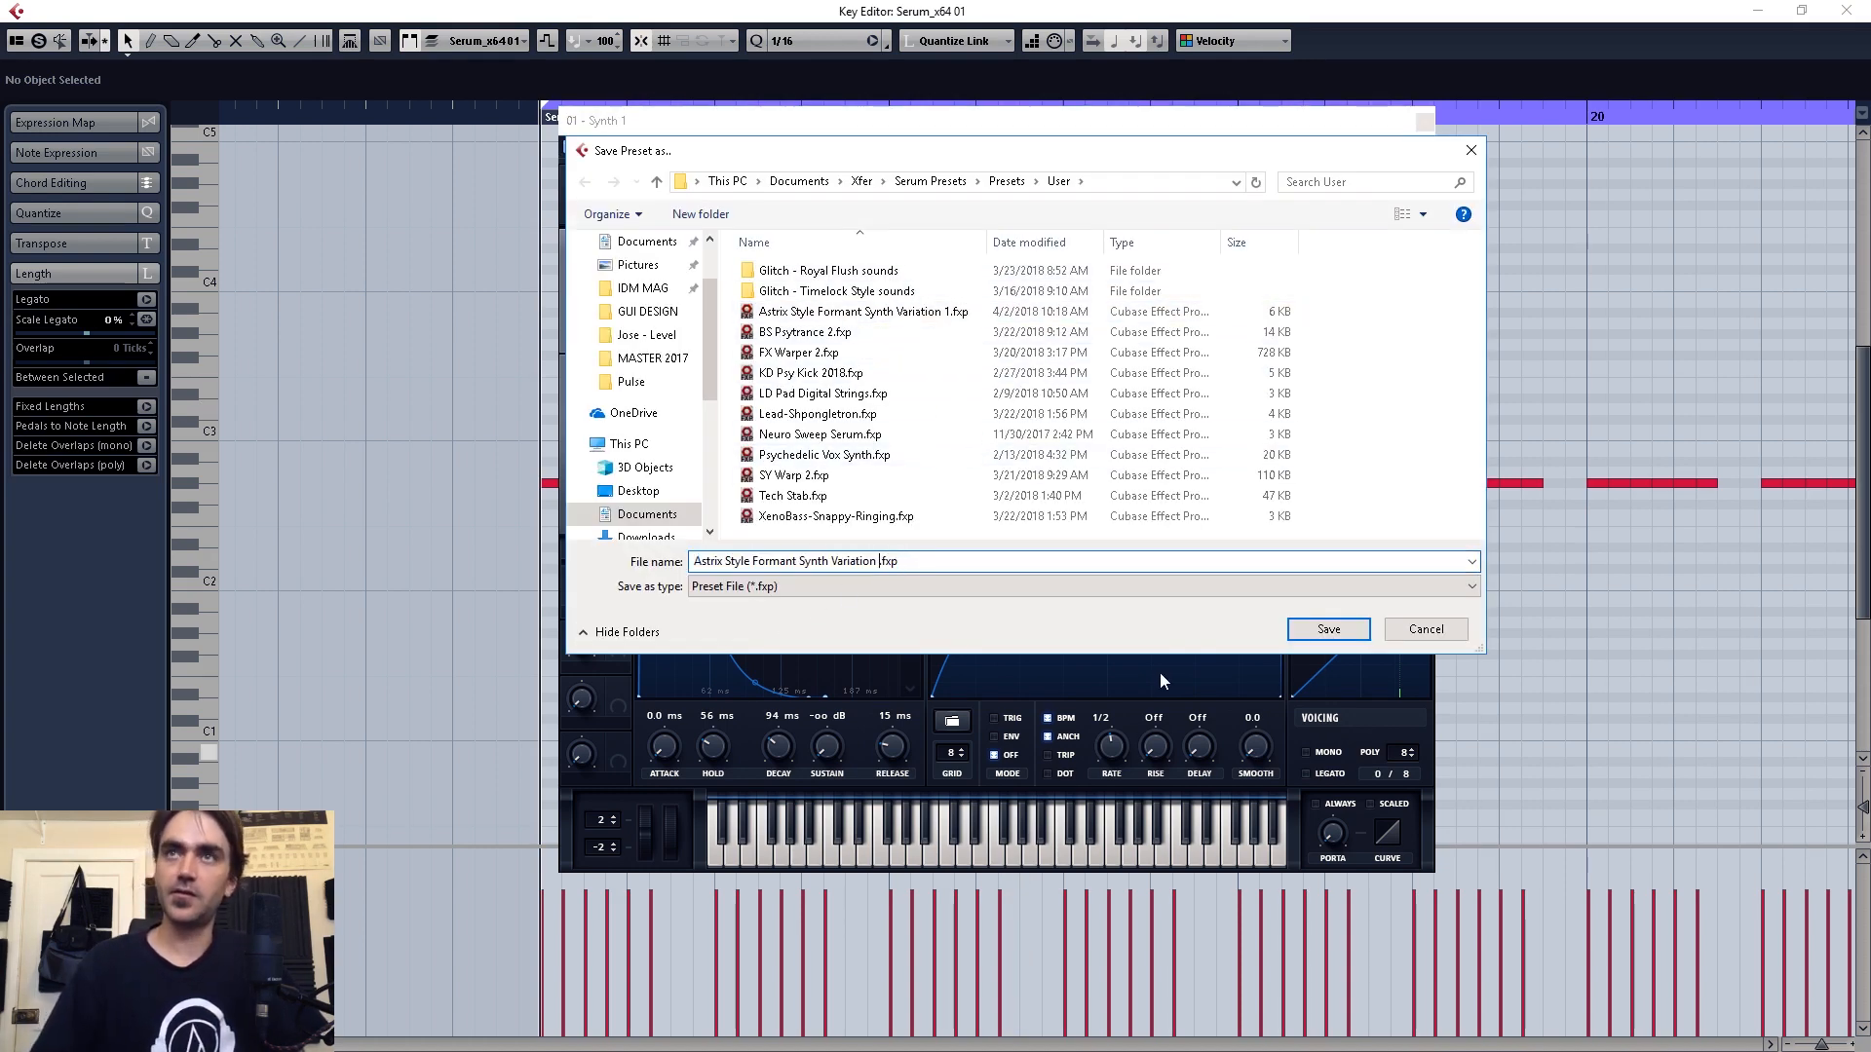
text(2)
key(Return)
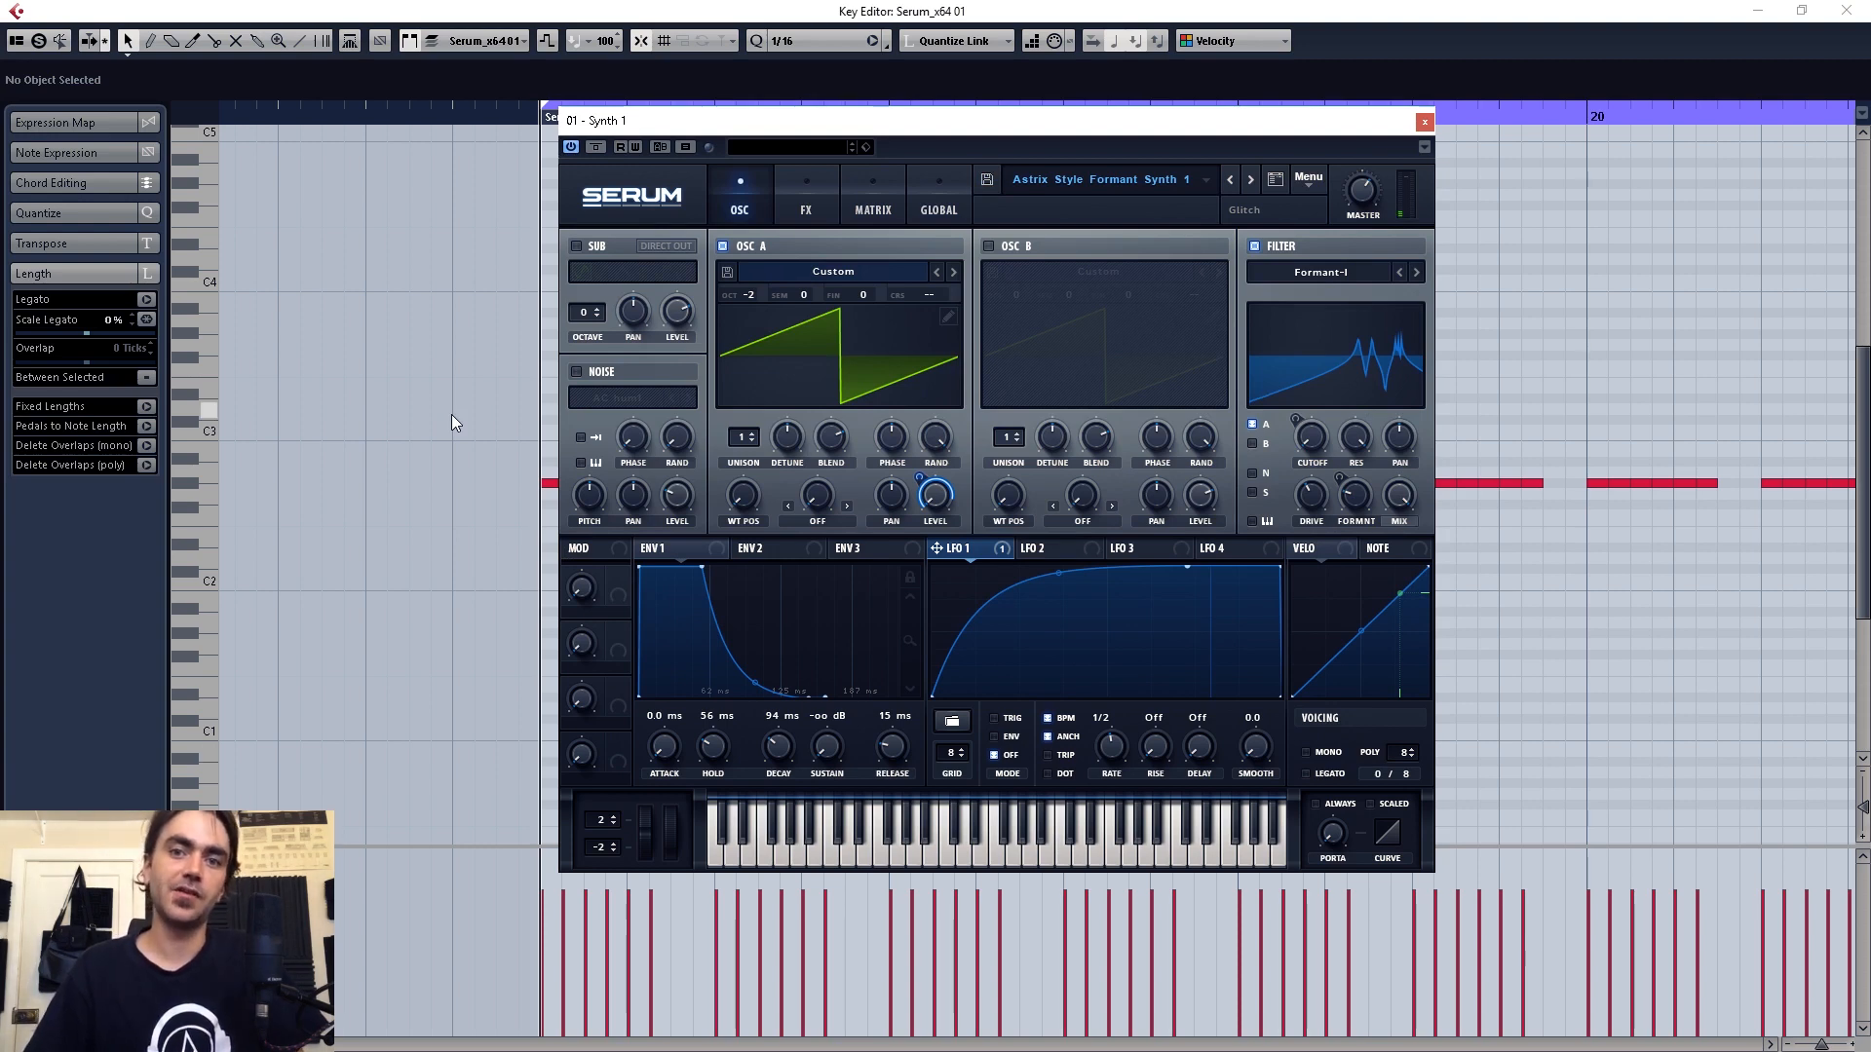